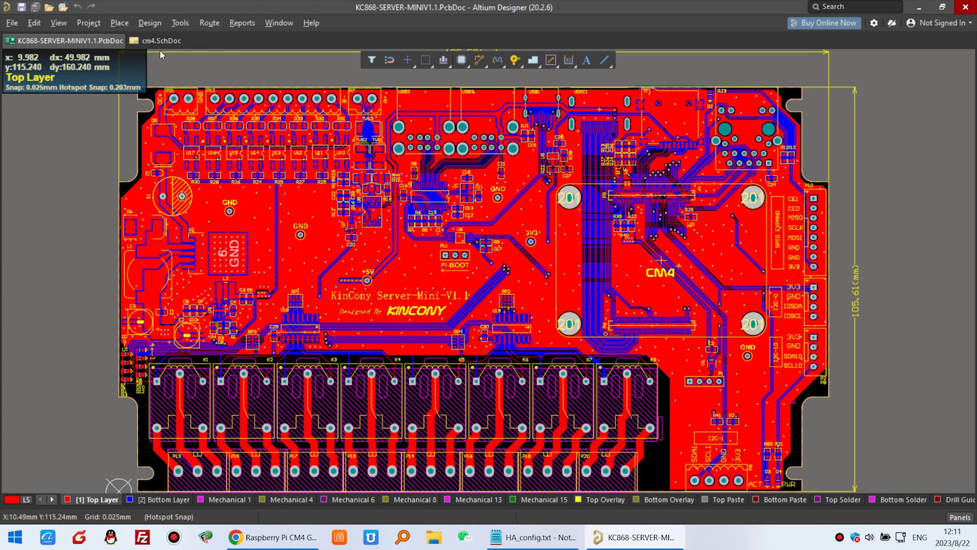
Examine the cm4.SchDoc schematic around the two CM4 connectors, the expansion headers and the surrounding circuits
scroll(427, 323, down, 1)
scroll(426, 324, up, 3)
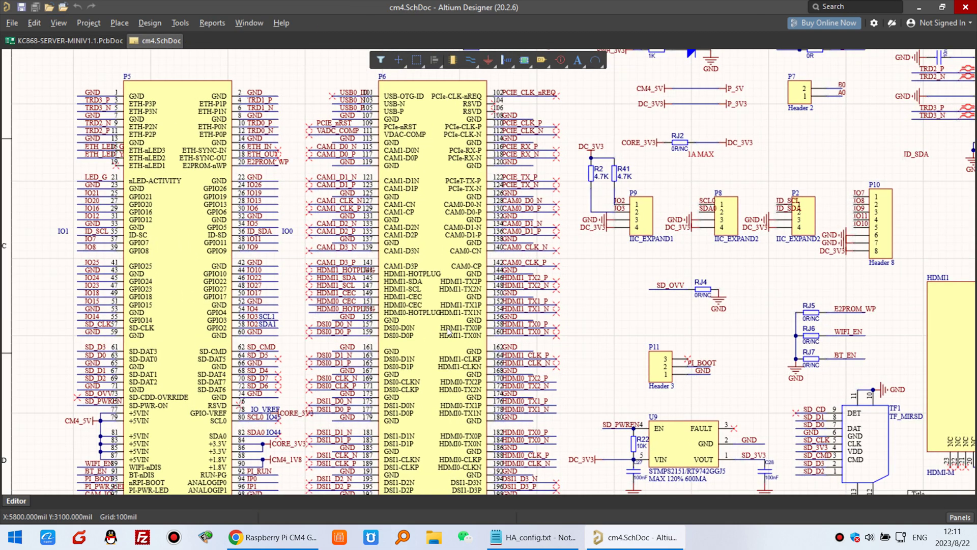
scroll(448, 331, down, 3)
scroll(461, 327, up, 2)
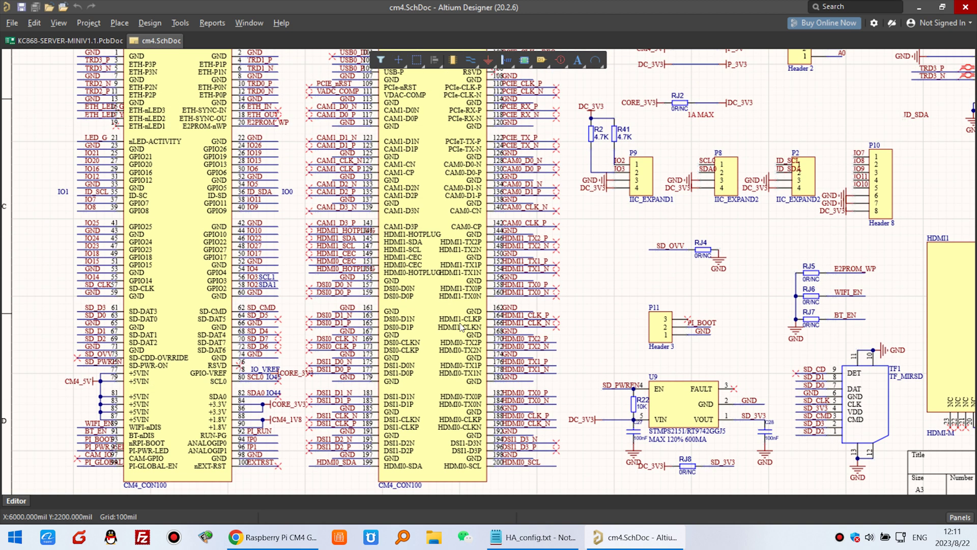
scroll(529, 314, down, 3)
scroll(642, 300, up, 2)
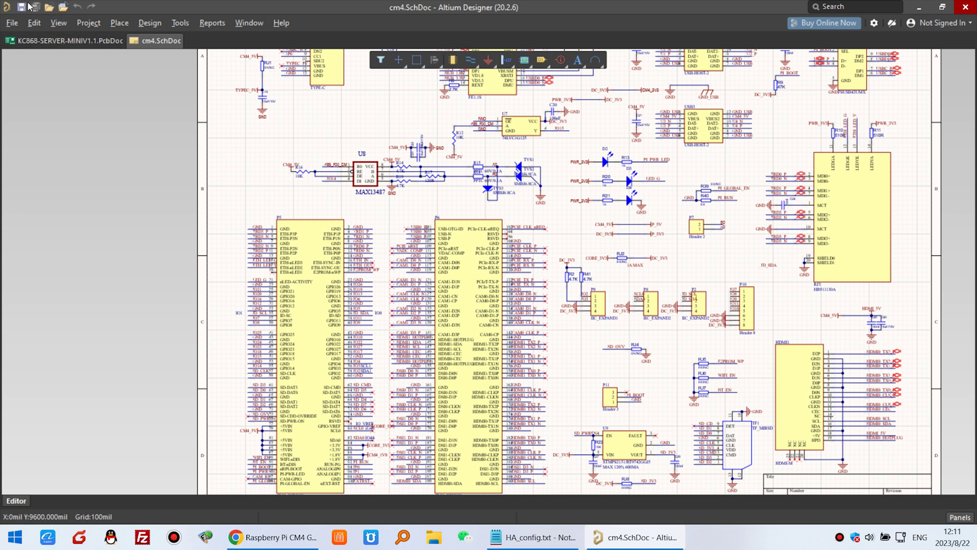
Show the KC868-SERVER-MINIV1.1 board layout in the 3D view
click(67, 41)
click(59, 22)
click(70, 69)
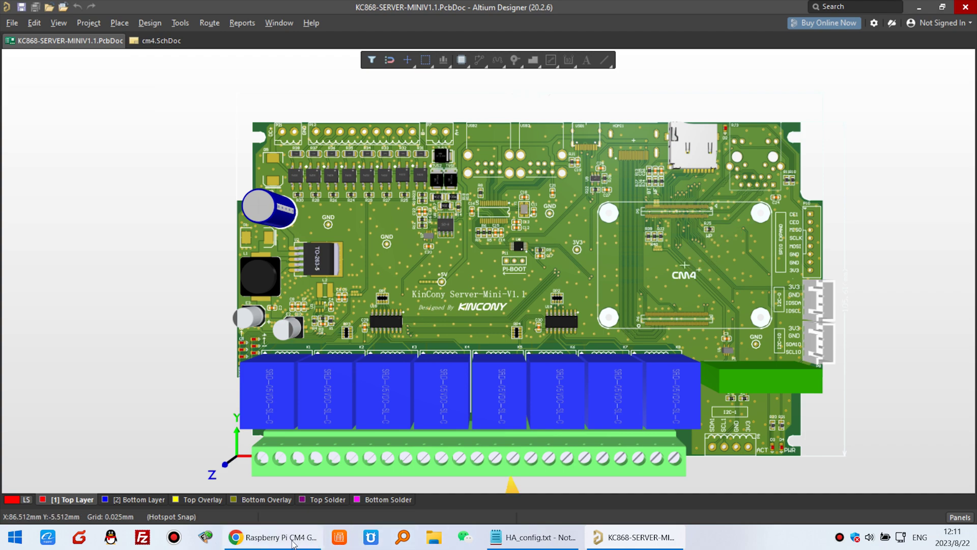
Switch to Chrome and review the title and HACS installation section of the ha-rpi_gpio README on GitHub
click(273, 537)
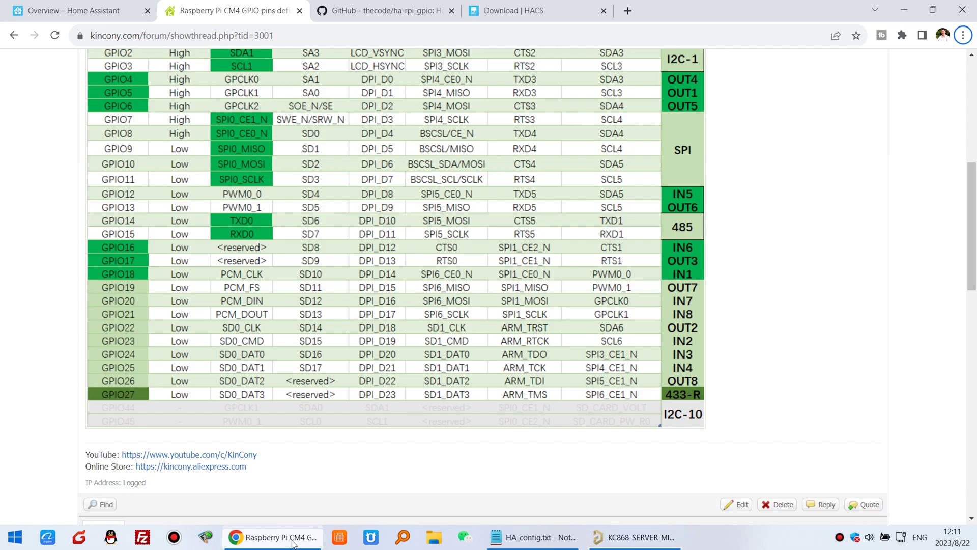
click(93, 11)
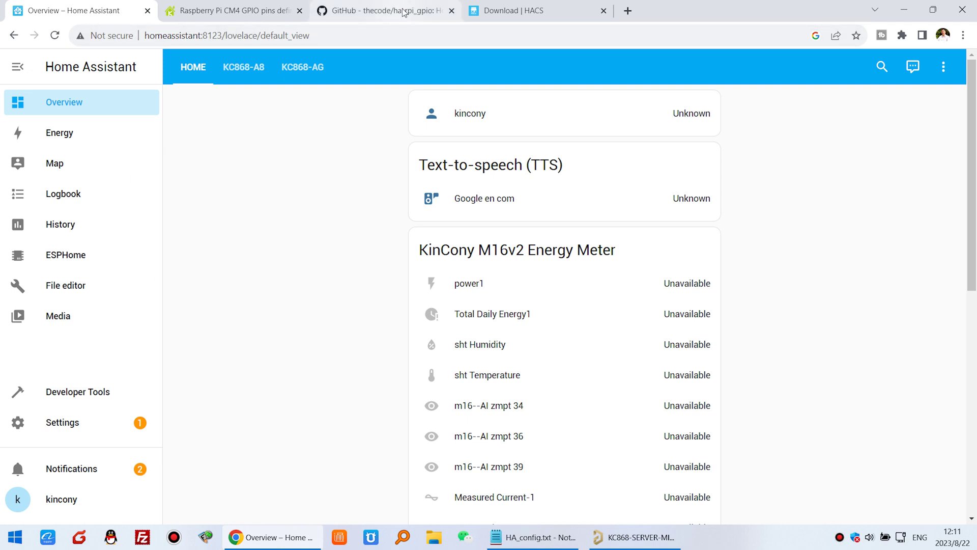
click(394, 12)
drag(123, 144, 457, 146)
drag(516, 144, 631, 158)
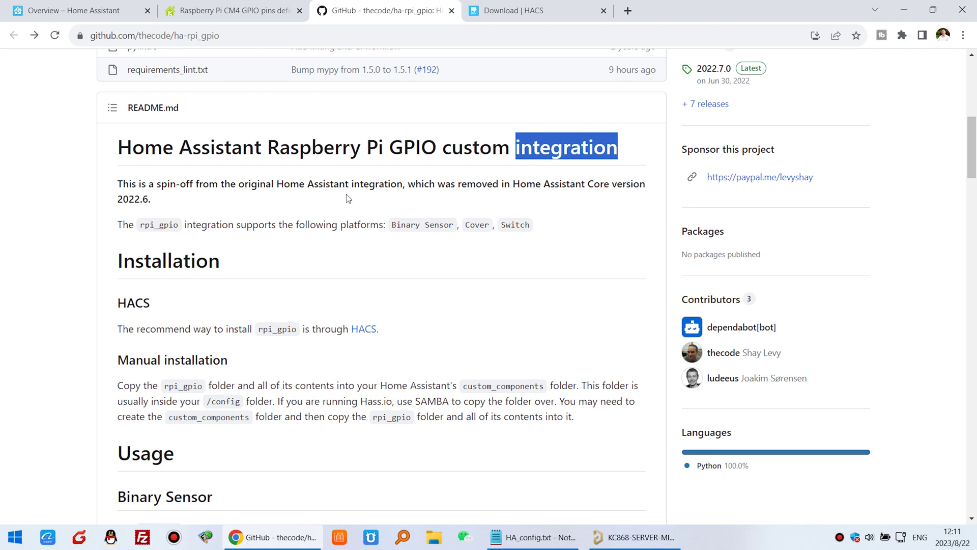
scroll(145, 229, down, 1)
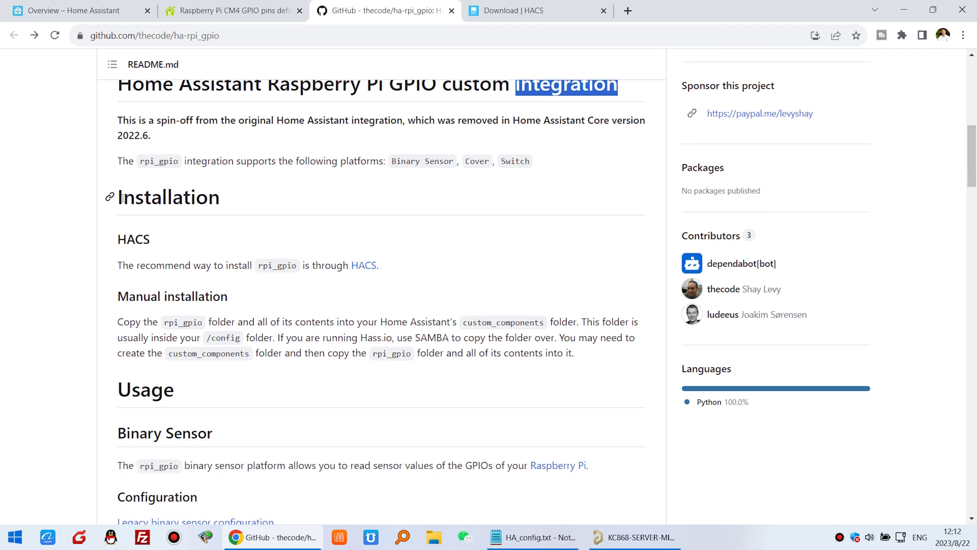
drag(173, 239, 116, 238)
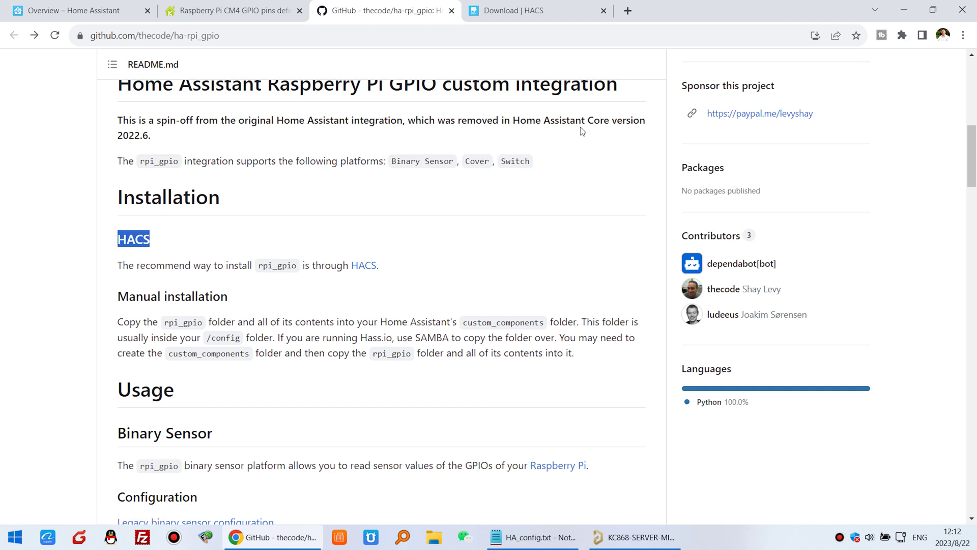
scroll(611, 100, up, 1)
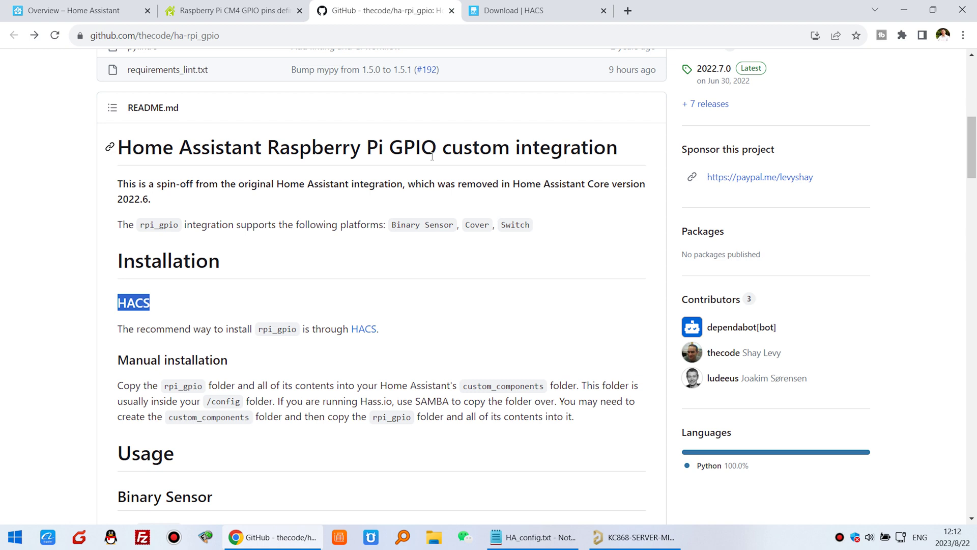
scroll(485, 209, down, 2)
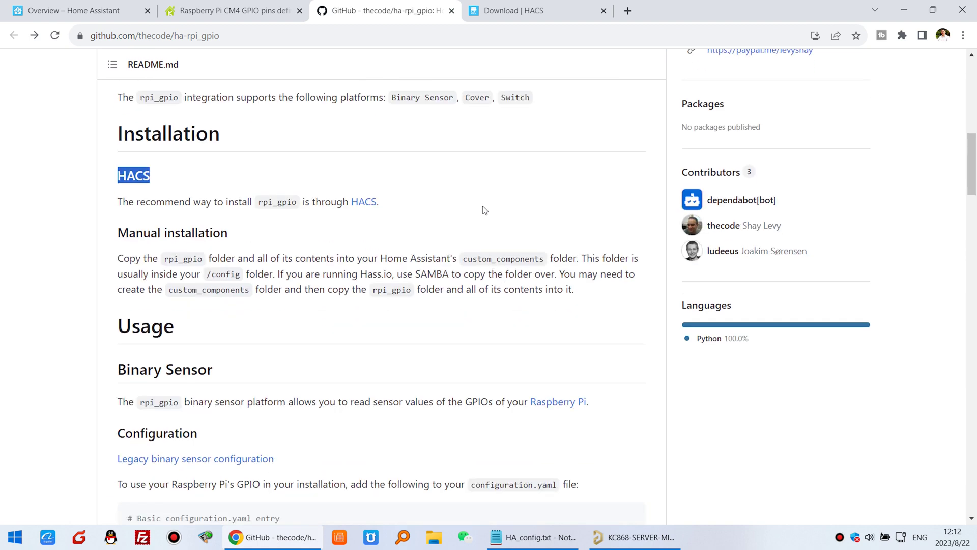
Look over the HACS Download page and the Raspberry Pi CM4 GPIO pin definition table
click(534, 11)
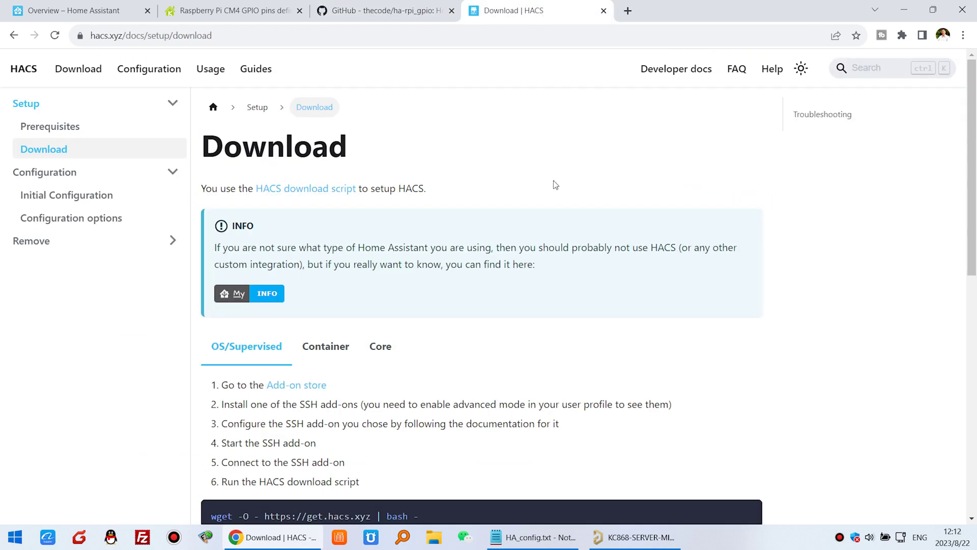
drag(218, 153, 364, 155)
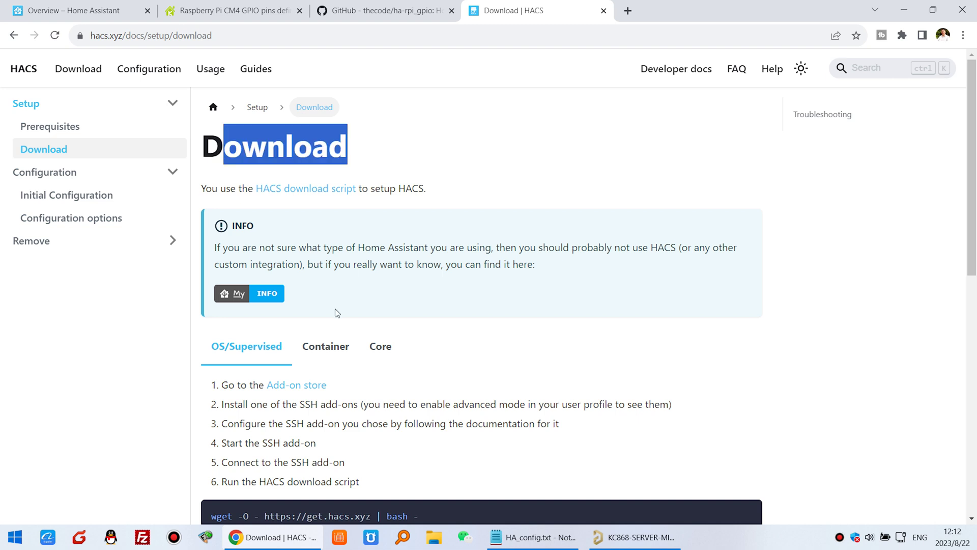
click(258, 7)
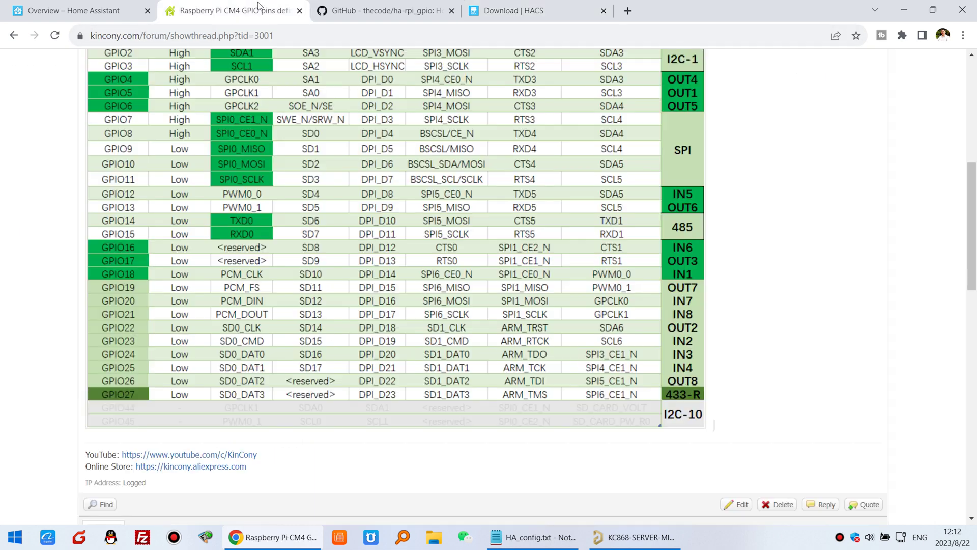
Highlight the basic binary_sensor configuration.yaml example in the ha-rpi_gpio README
click(319, 11)
scroll(320, 338, down, 4)
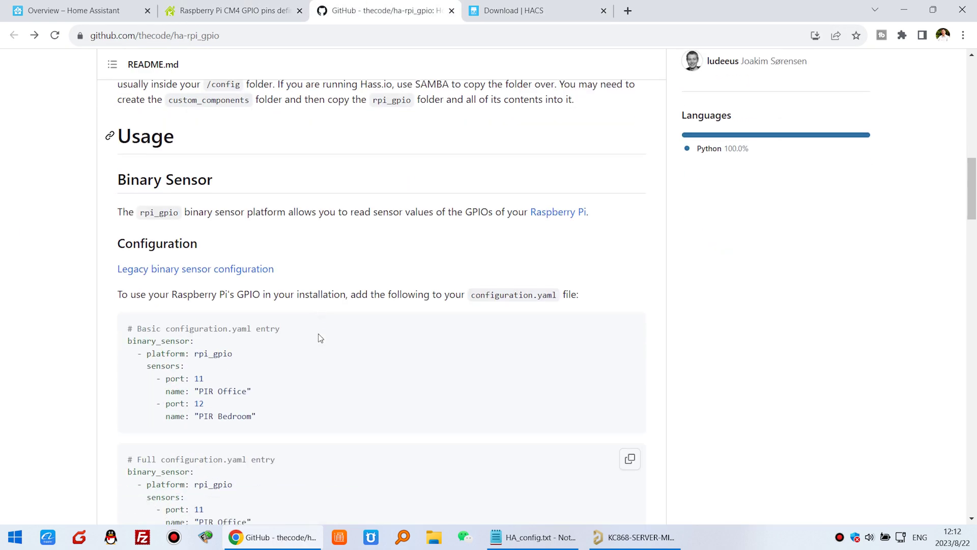
scroll(336, 326, down, 1)
drag(296, 350, 127, 280)
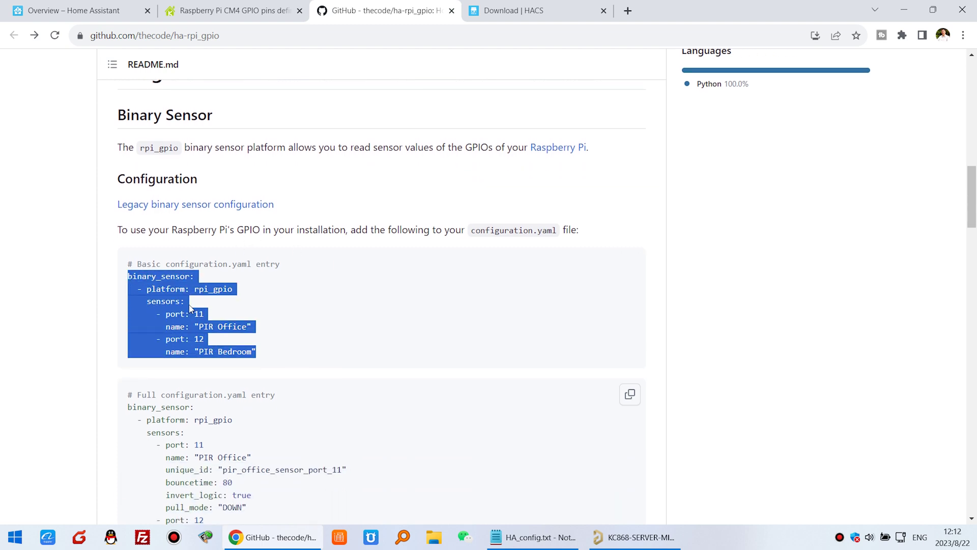
Find the README's Switch section and highlight its basic configuration.yaml example for the rpi_gpio platform
scroll(344, 363, down, 15)
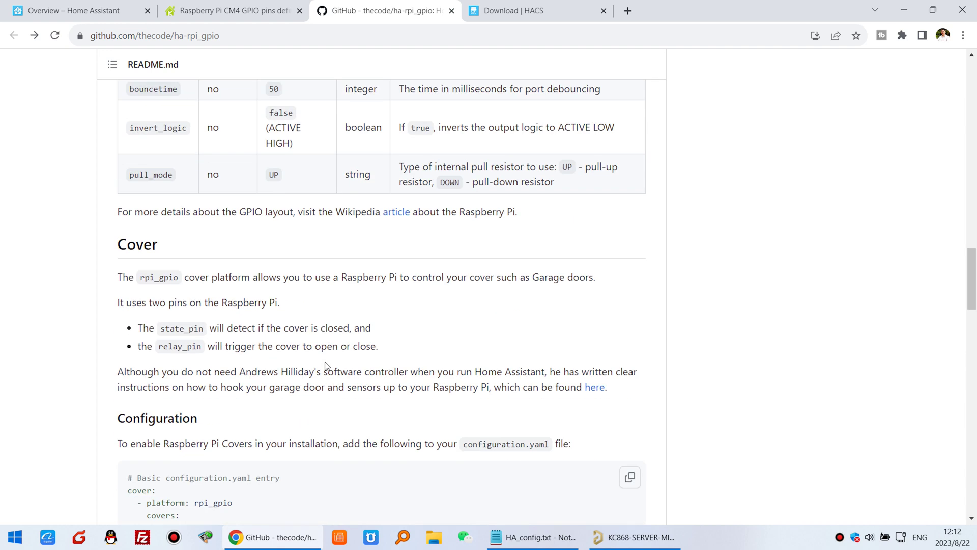
scroll(338, 349, down, 8)
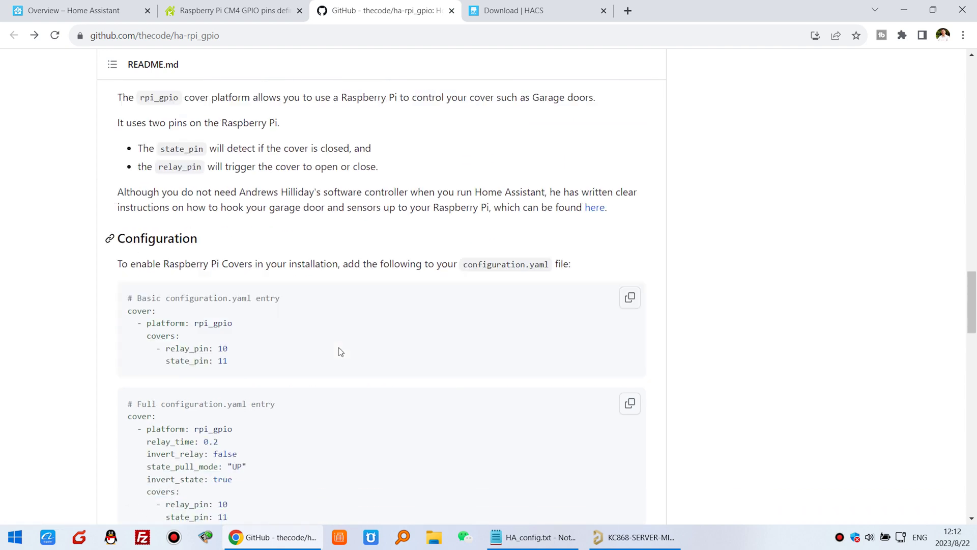
scroll(340, 351, down, 9)
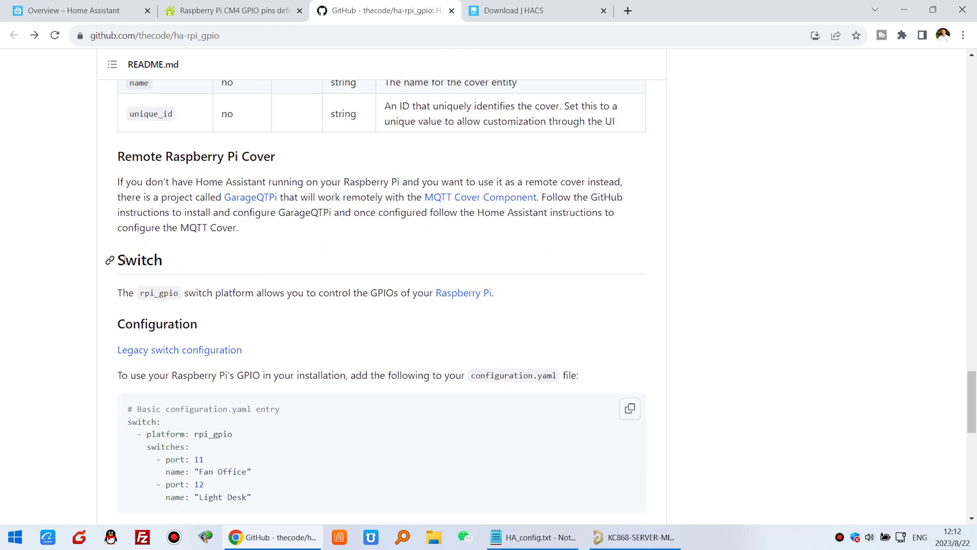
drag(166, 262, 119, 263)
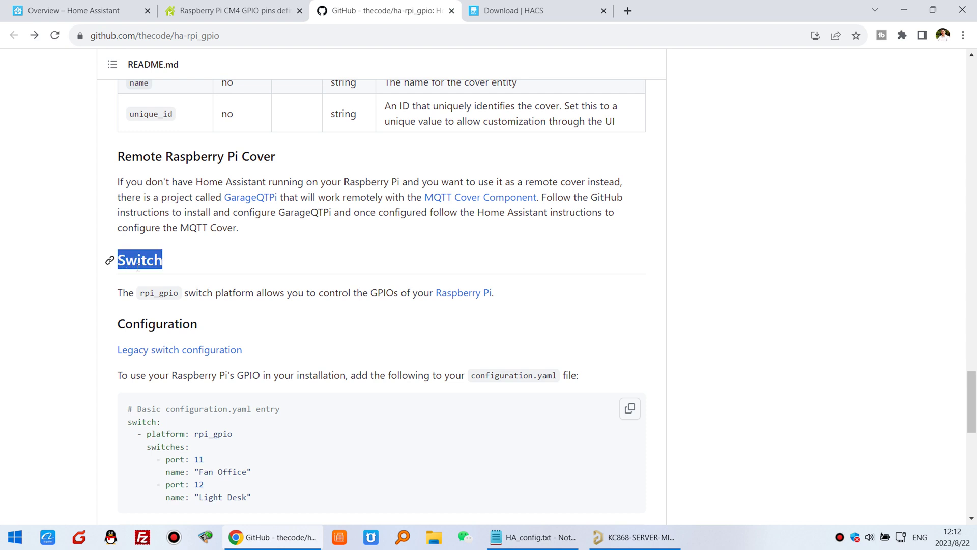
click(192, 261)
scroll(208, 400, down, 1)
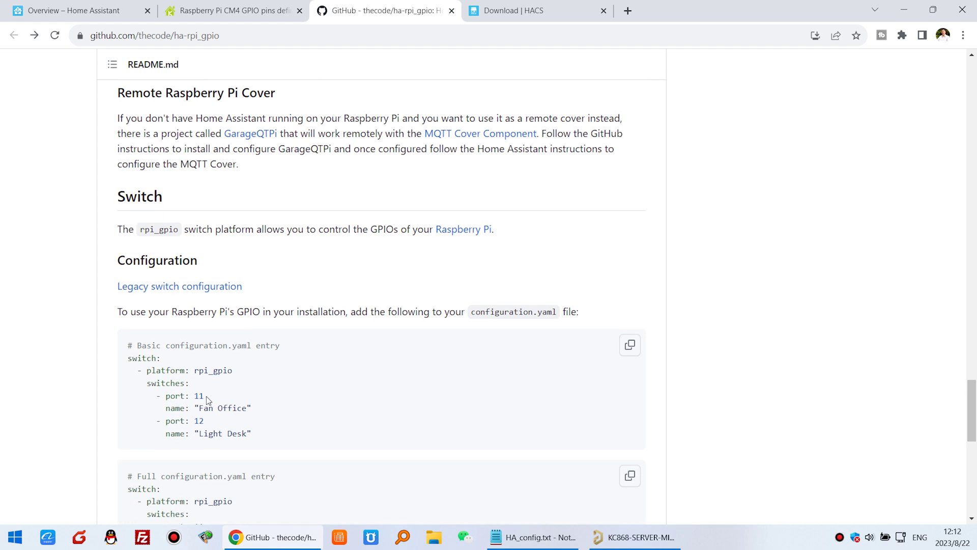
drag(265, 436, 128, 367)
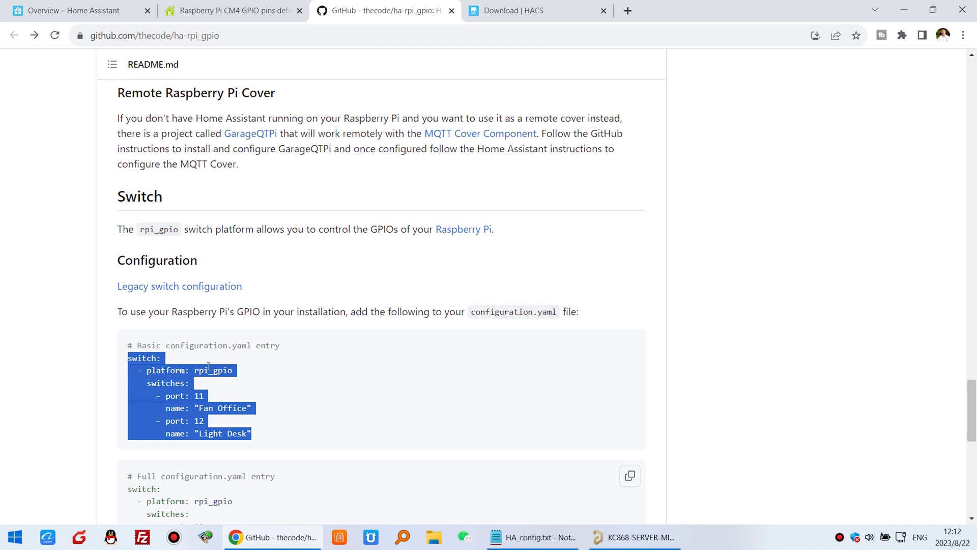
Go back to the README's basic binary sensor example and highlight it, along with the HACS installation heading
scroll(208, 366, up, 15)
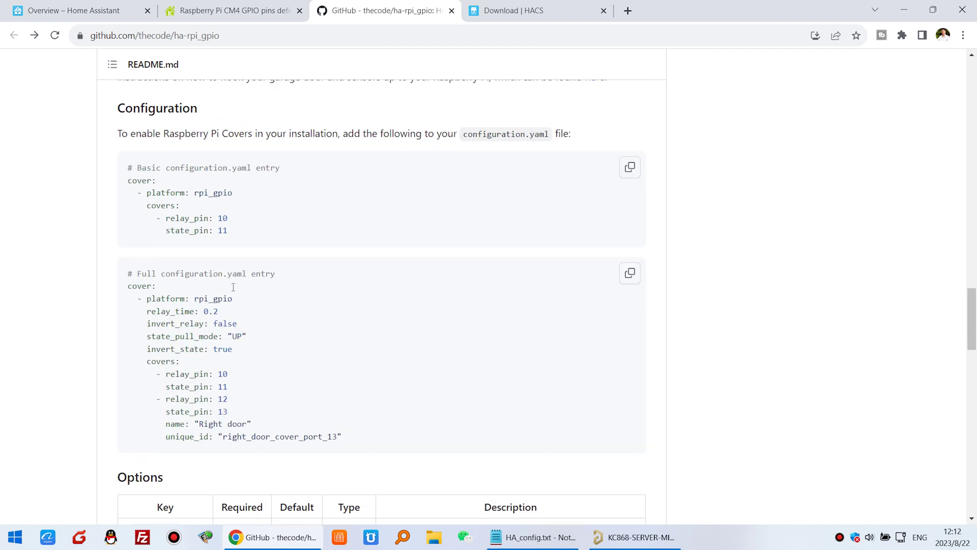
scroll(234, 287, up, 20)
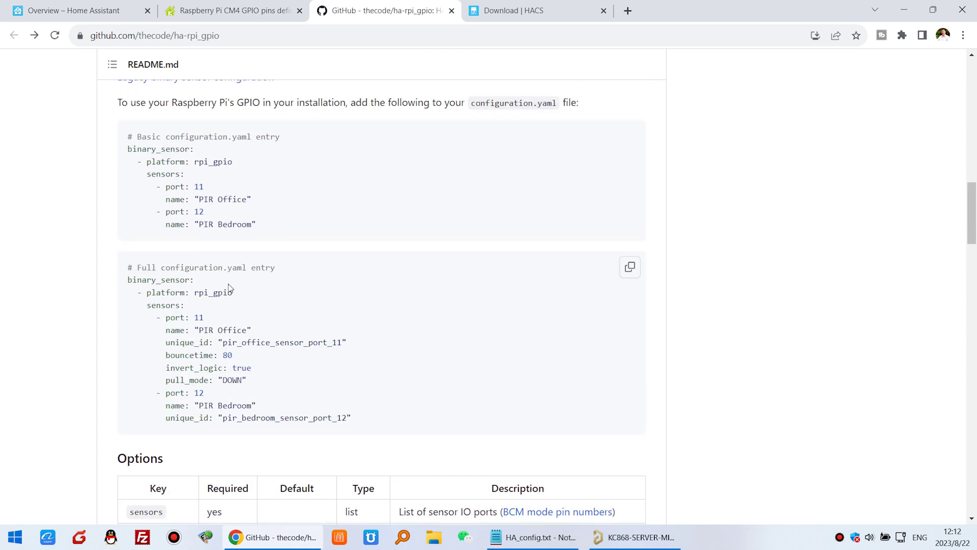
drag(258, 225, 129, 157)
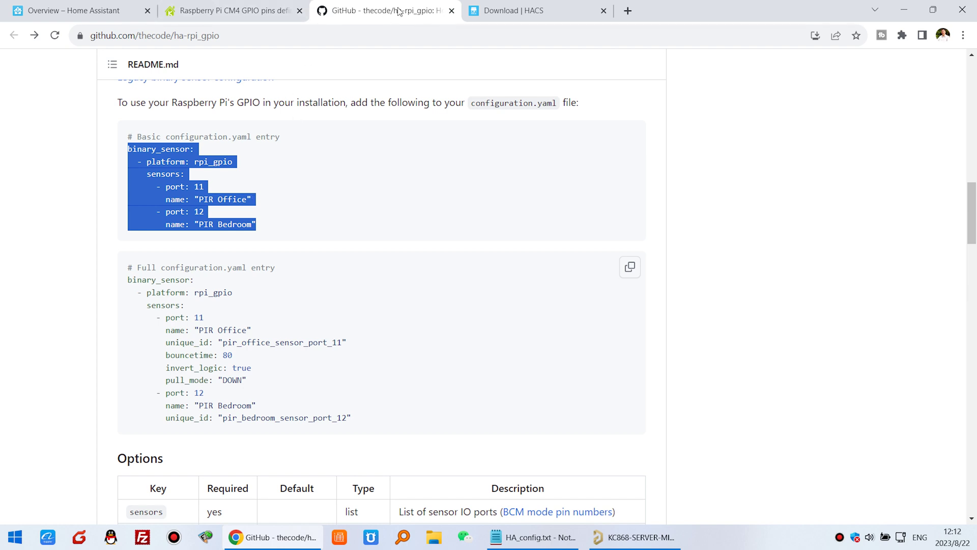
scroll(469, 211, up, 6)
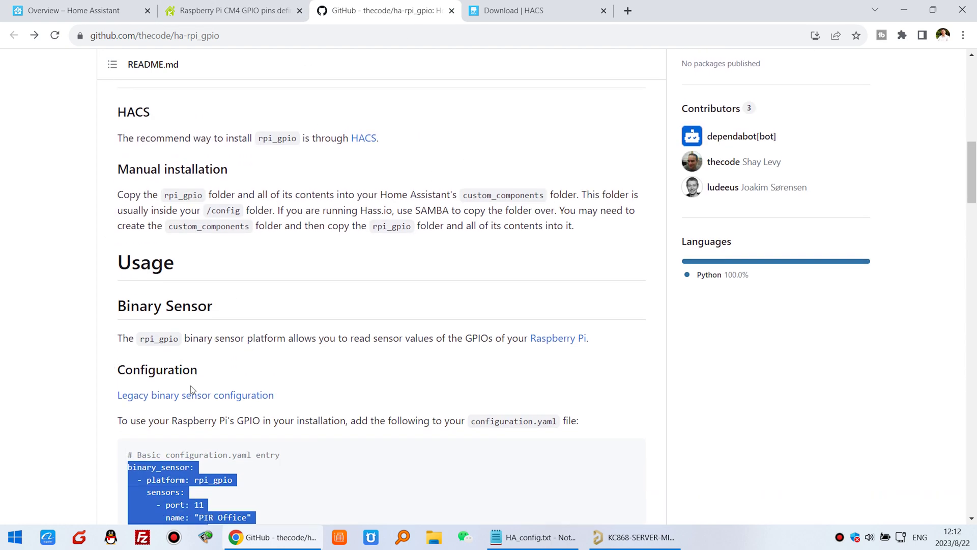
drag(124, 112, 172, 115)
Review the six OS/Supervised installation steps on the HACS Download page
click(533, 6)
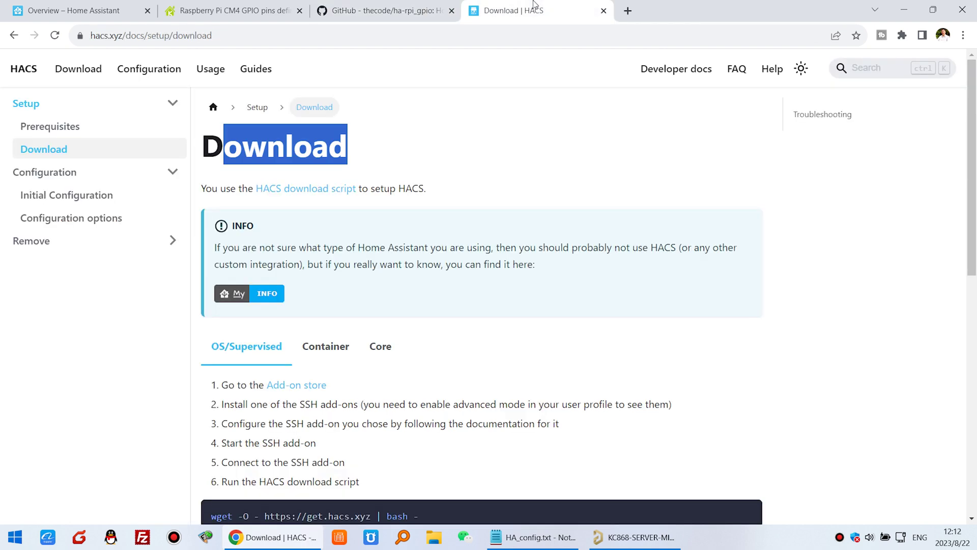
scroll(486, 332, down, 3)
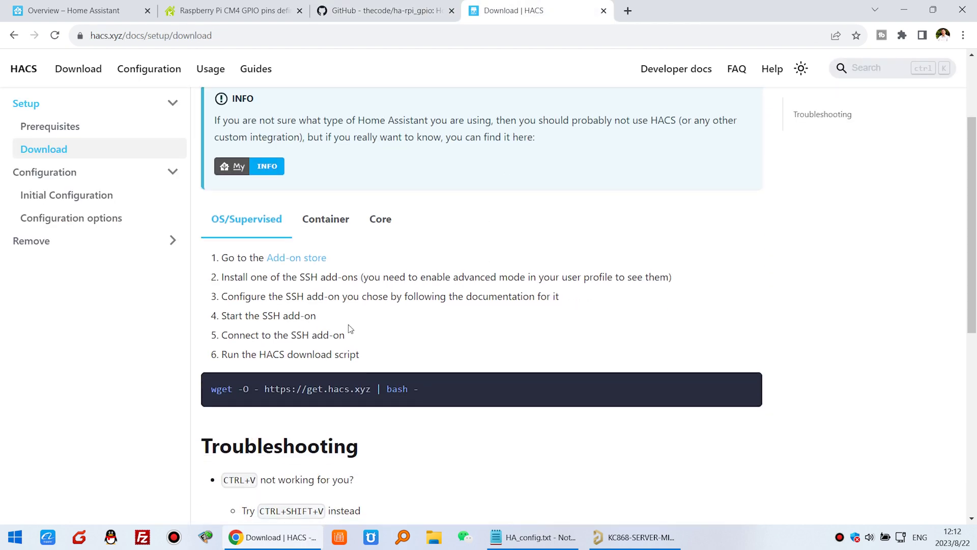
drag(383, 361, 212, 265)
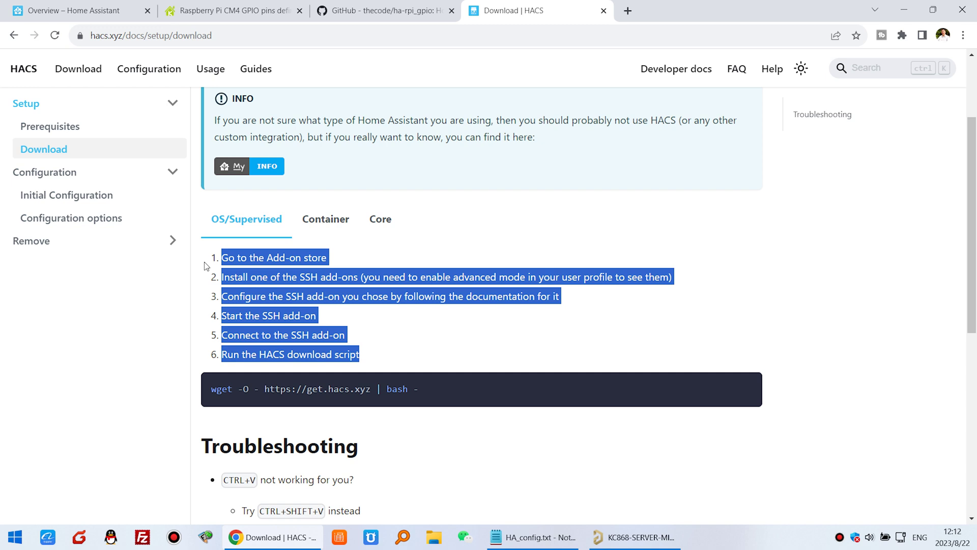
click(326, 290)
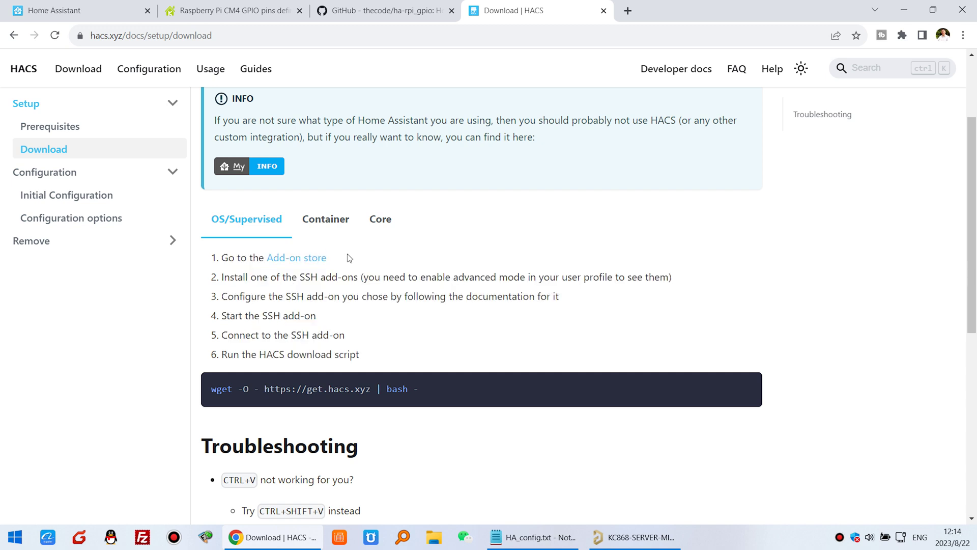
Highlight the Add-on store step and the advanced mode requirement for SSH add-ons in the HACS instructions
drag(349, 257, 225, 261)
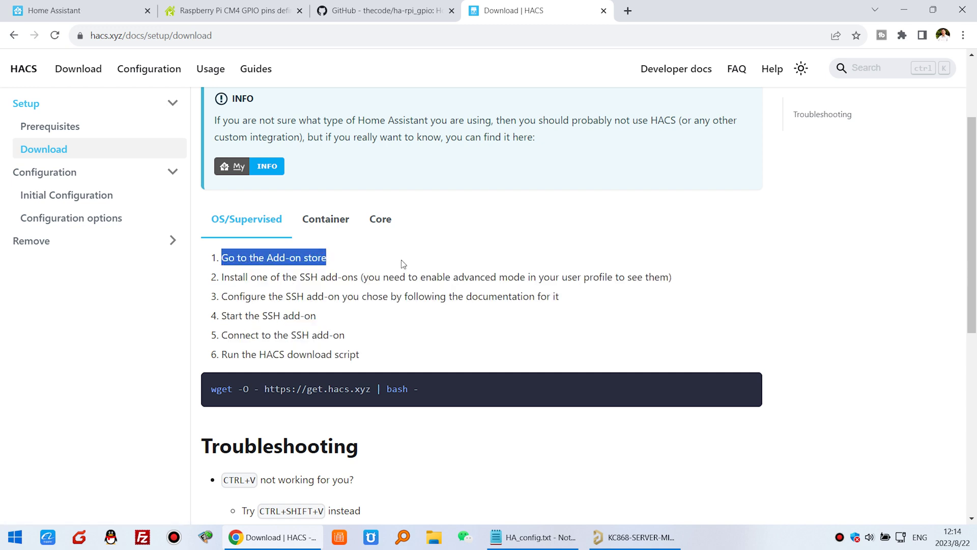
click(323, 279)
drag(224, 278, 669, 278)
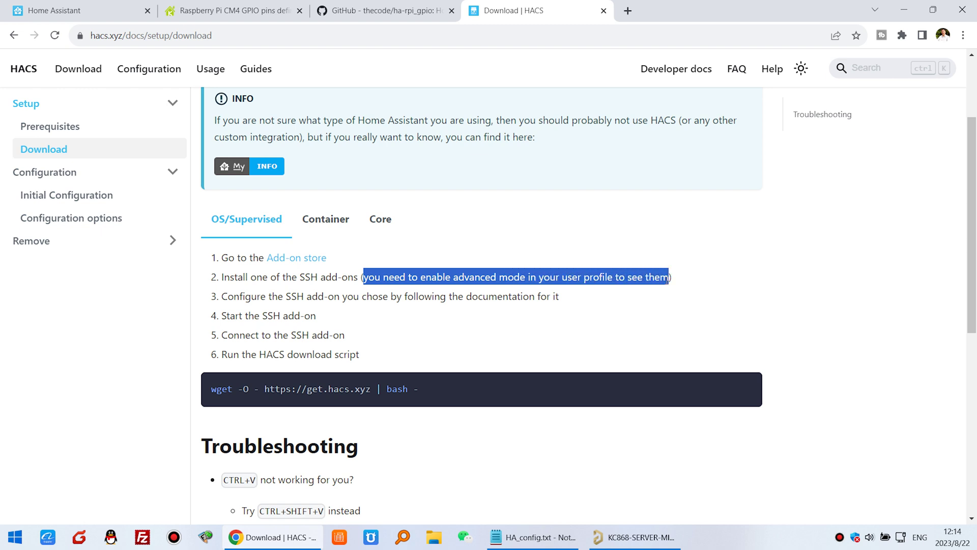
Switch to Home Assistant and turn Advanced Mode off and back on in the user profile
click(99, 11)
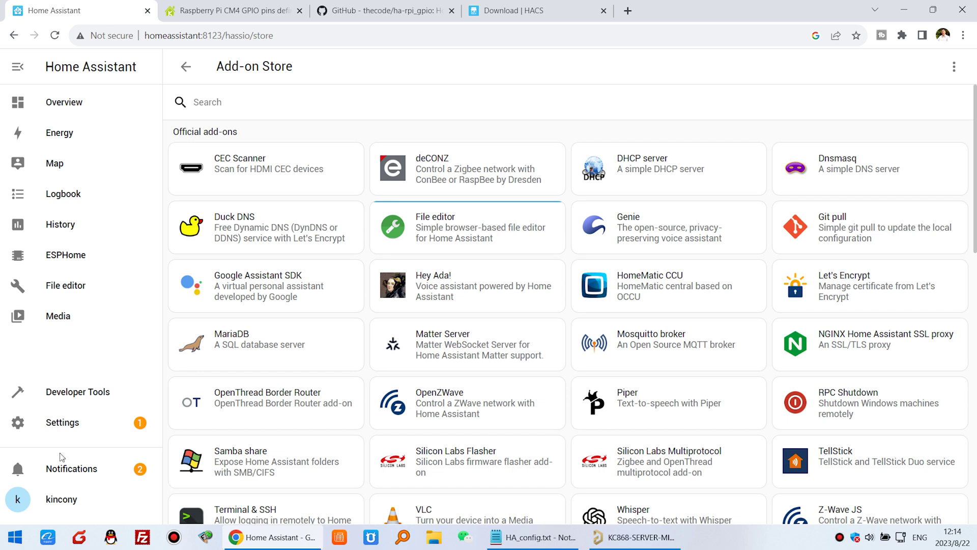
click(72, 503)
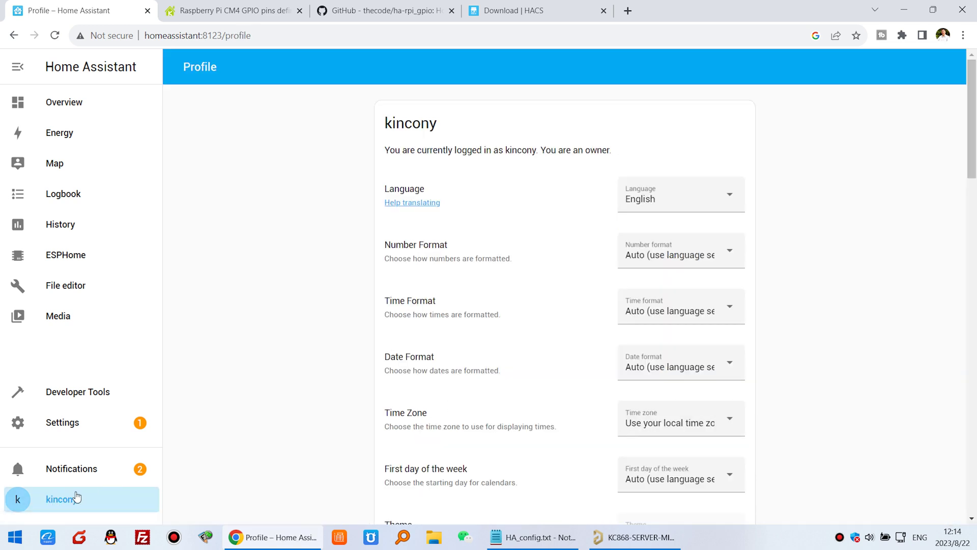
scroll(365, 429, down, 3)
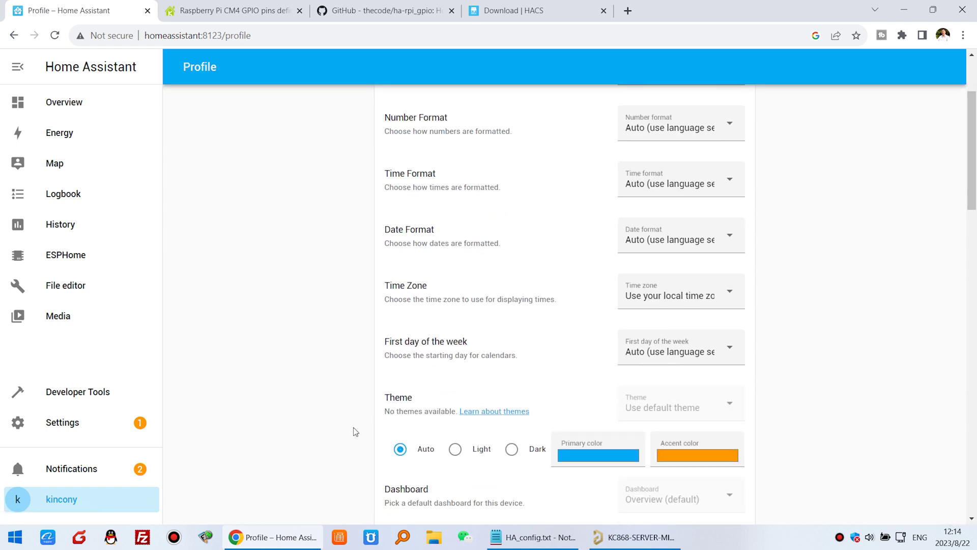
scroll(355, 432, down, 5)
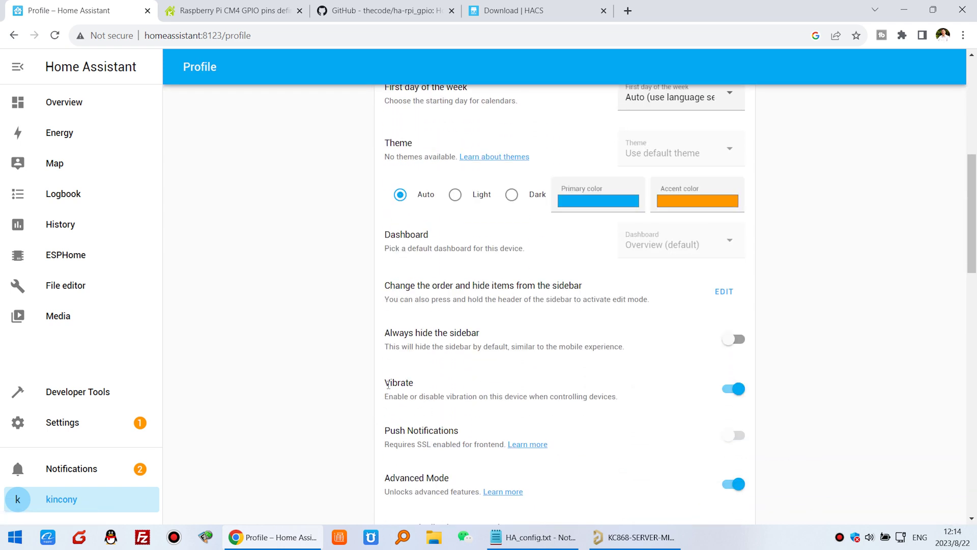
scroll(399, 369, down, 1)
drag(386, 414, 453, 416)
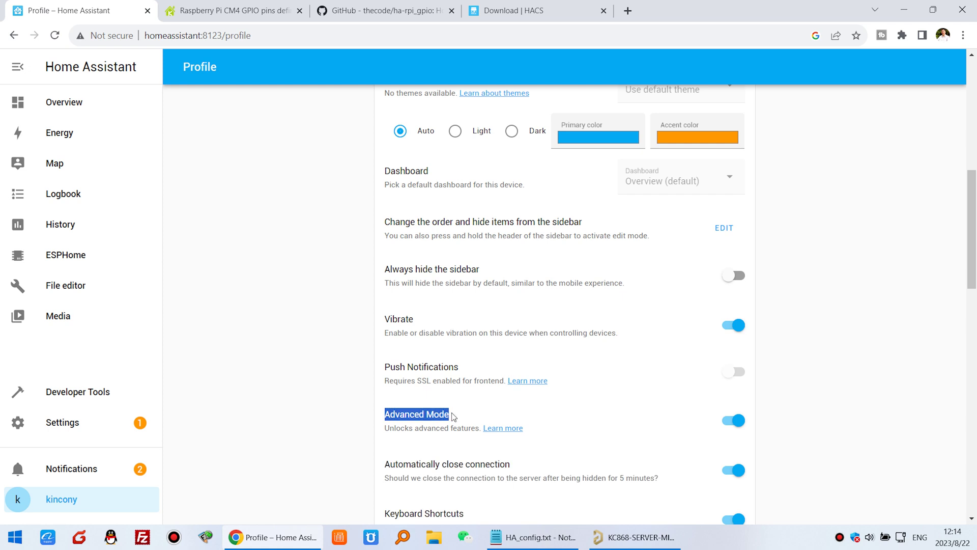
click(737, 423)
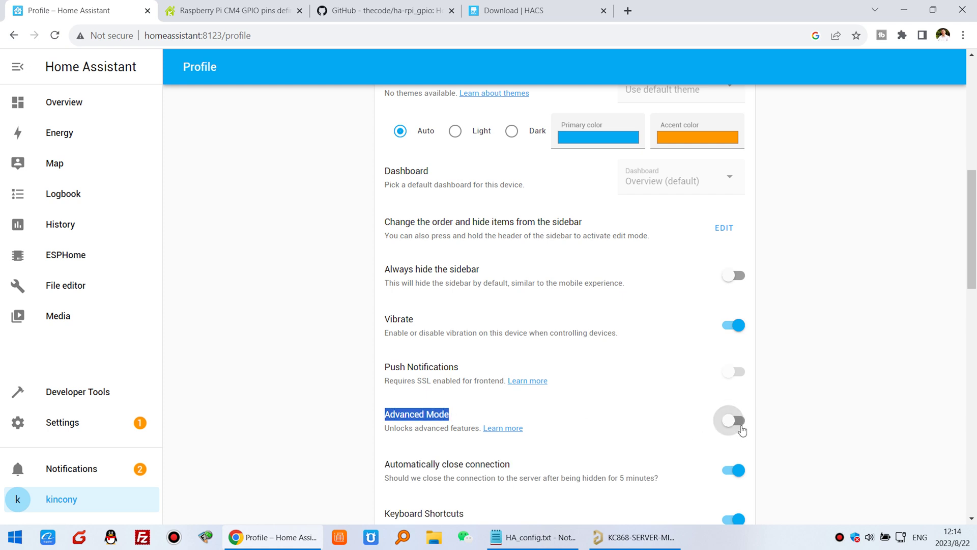
click(743, 423)
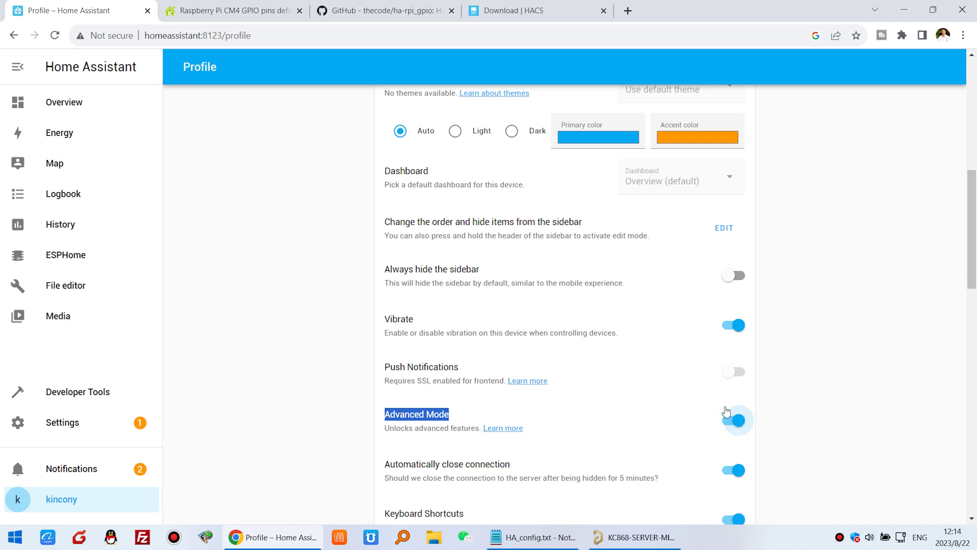
Search the add-on store for ssh and install the Advanced SSH & Web Terminal community add-on
click(89, 426)
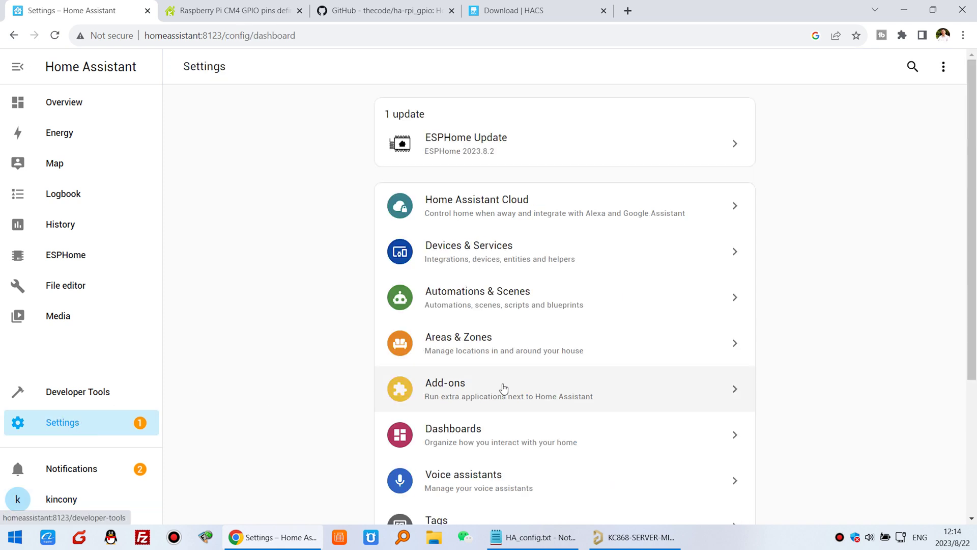
click(499, 395)
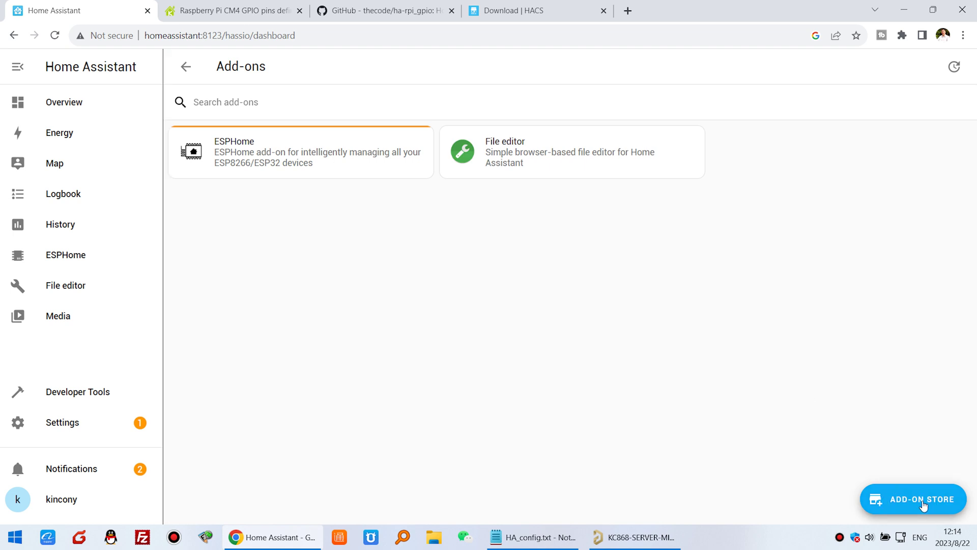
click(925, 504)
click(254, 104)
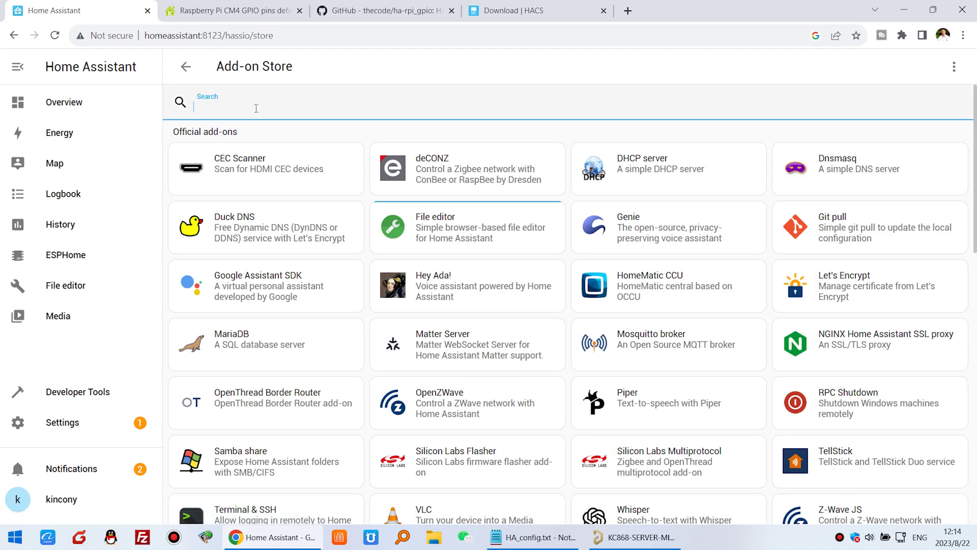
text(ssh)
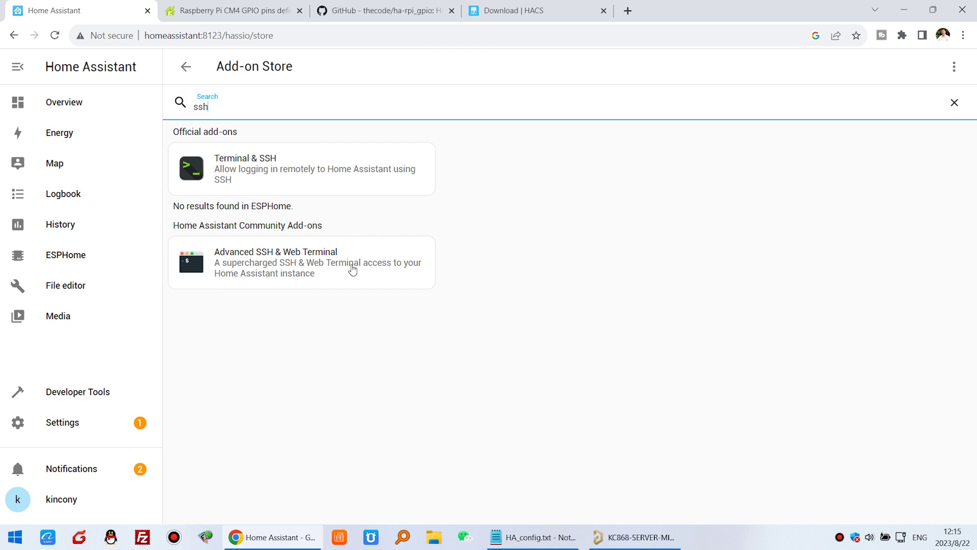
click(334, 281)
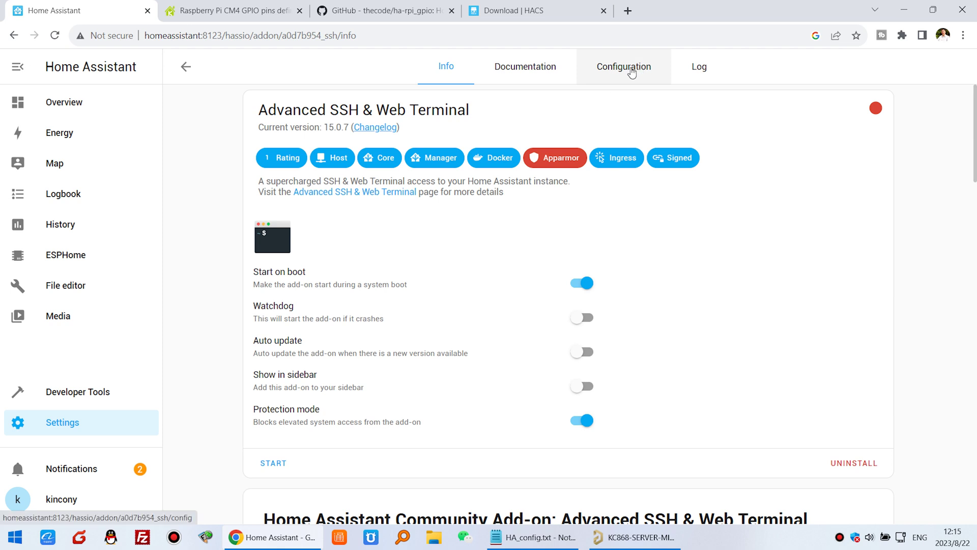
Enter the SSH password in the Advanced SSH & Web Terminal configuration and save the options
click(632, 73)
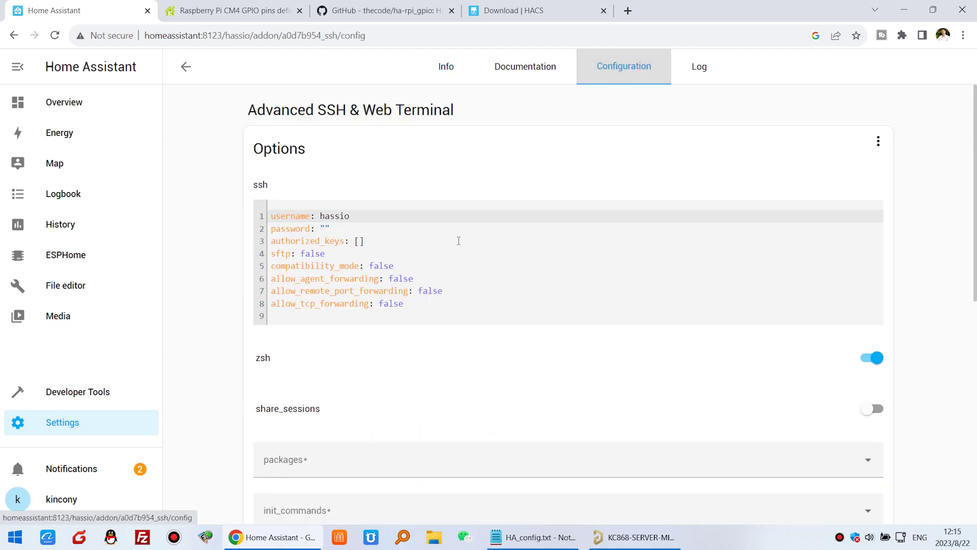
click(325, 228)
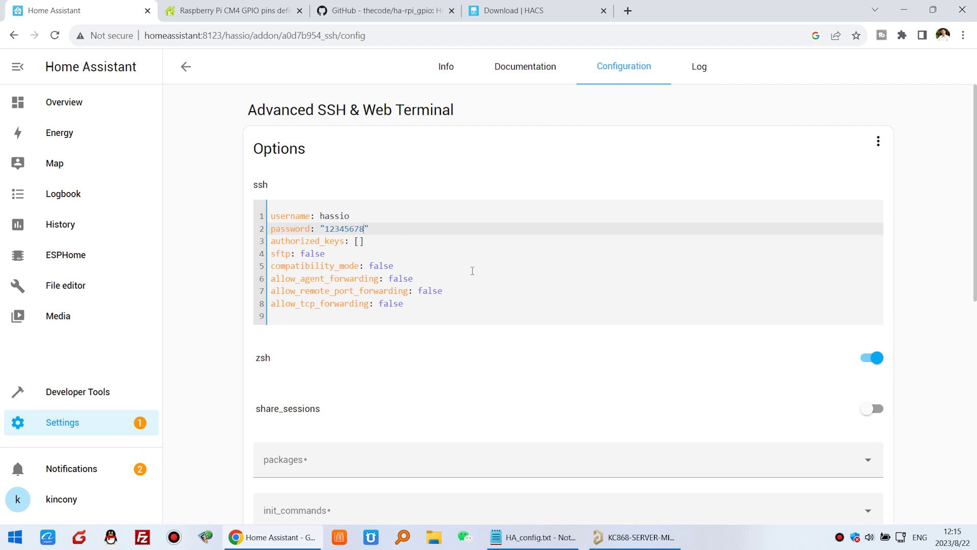
scroll(543, 279, down, 5)
click(861, 334)
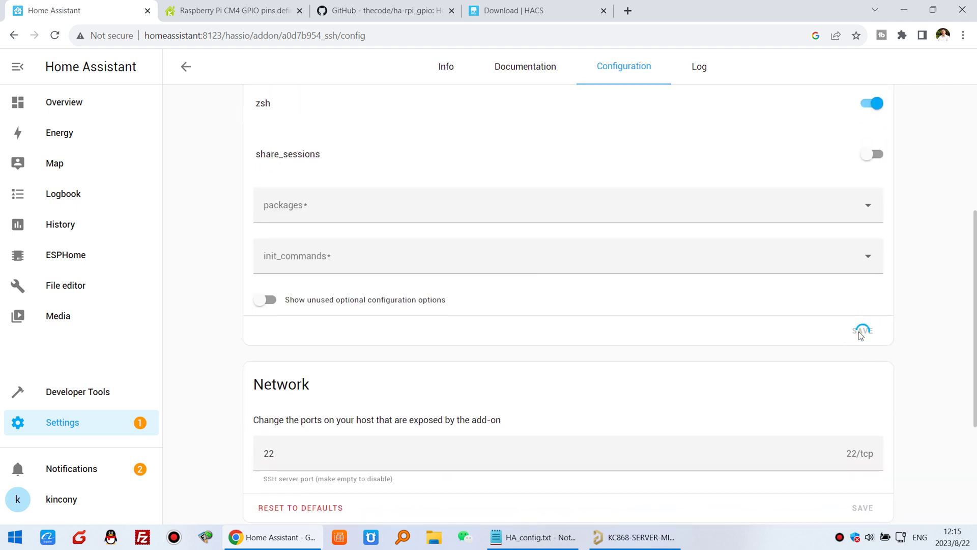
scroll(753, 350, up, 5)
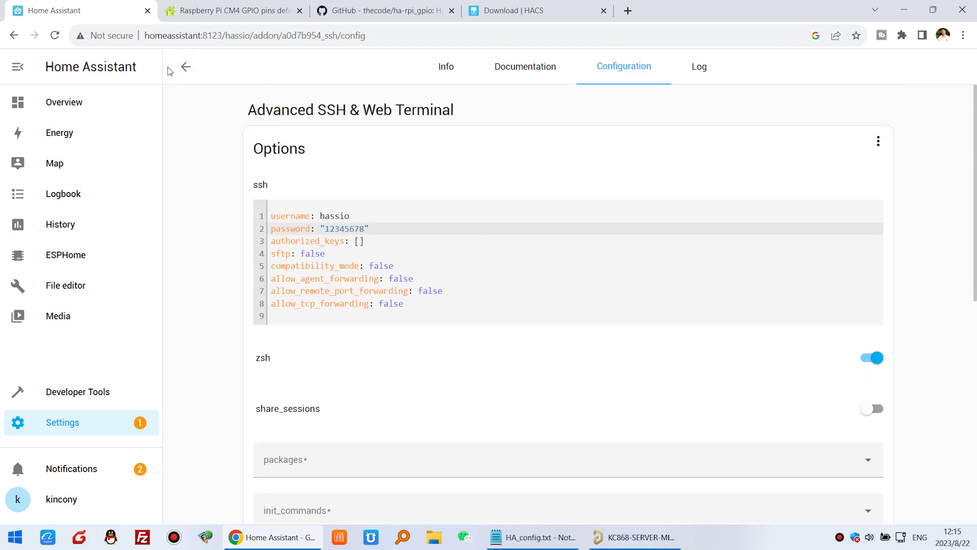
Enable Show in sidebar for the Advanced SSH & Web Terminal add-on and start it
click(186, 67)
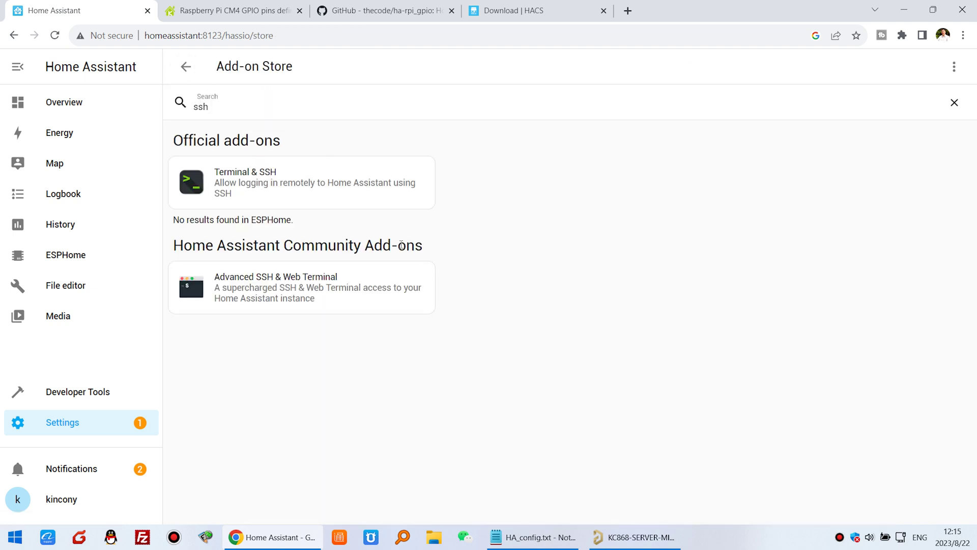
click(320, 288)
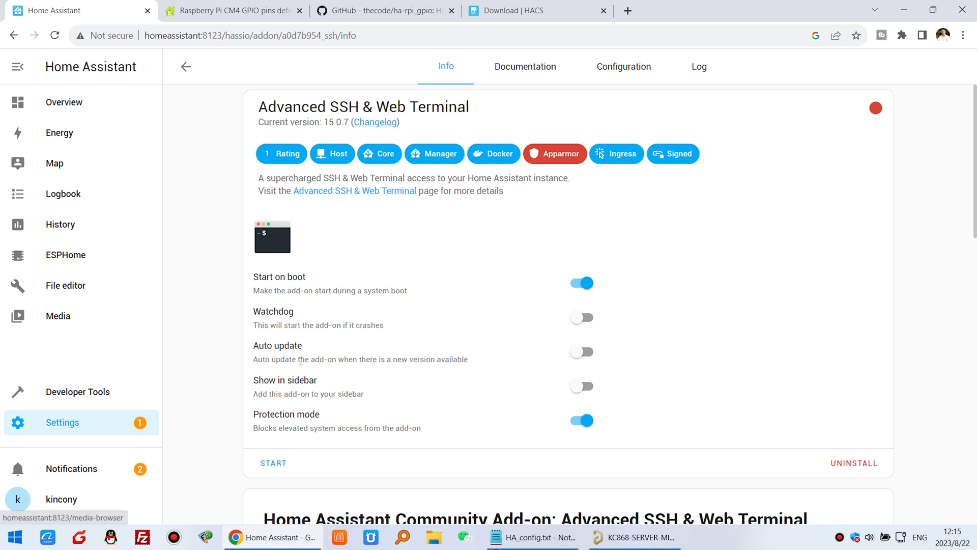
click(584, 387)
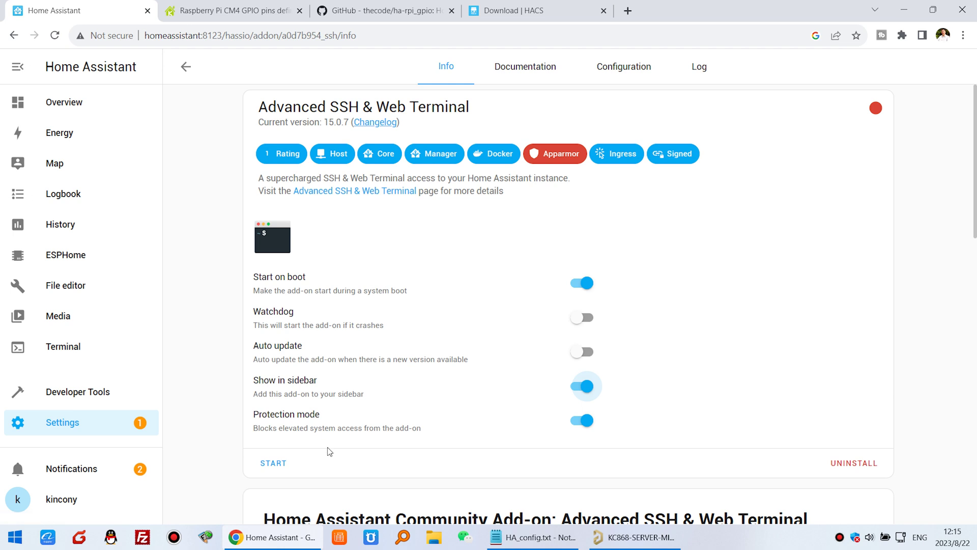
click(273, 463)
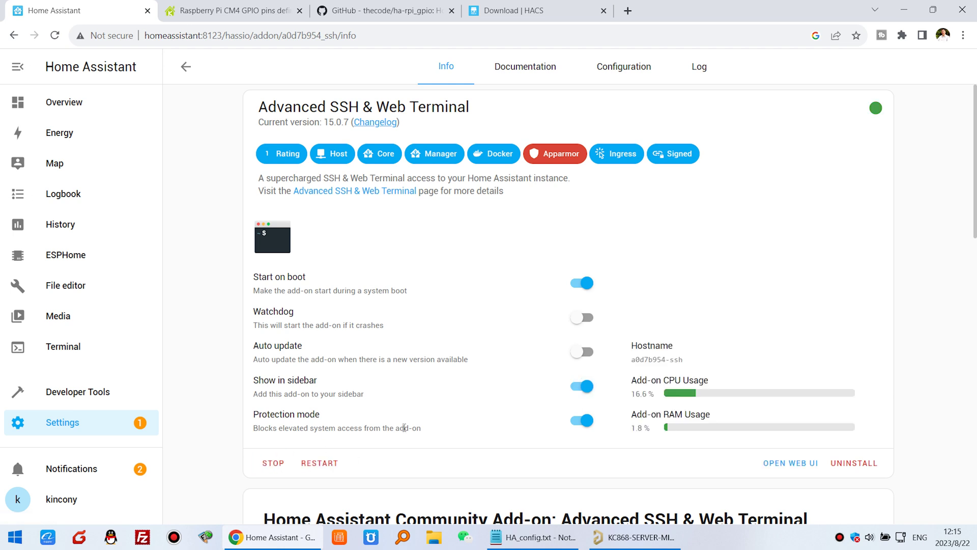
Check the last entries of the add-on's startup log and open its web terminal
click(705, 74)
scroll(585, 351, down, 2)
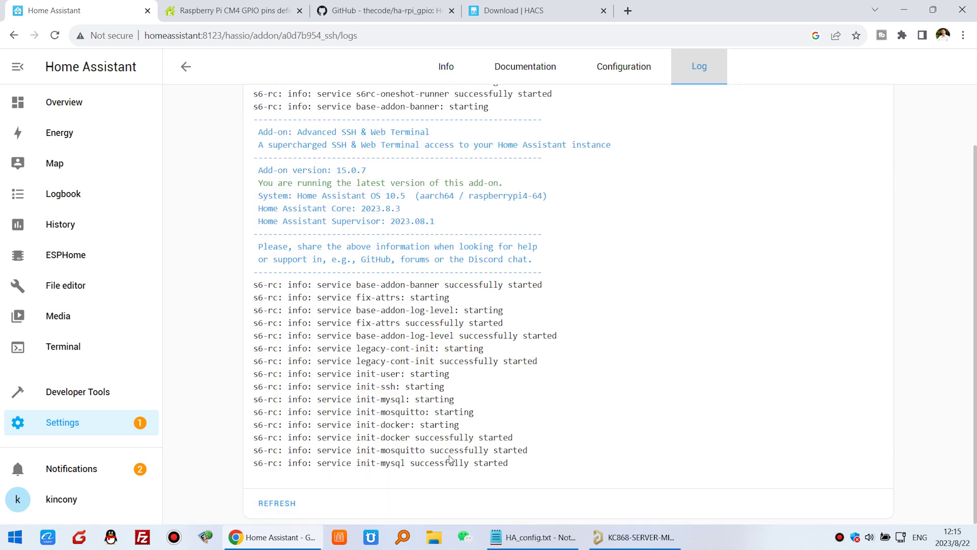
drag(371, 465, 519, 473)
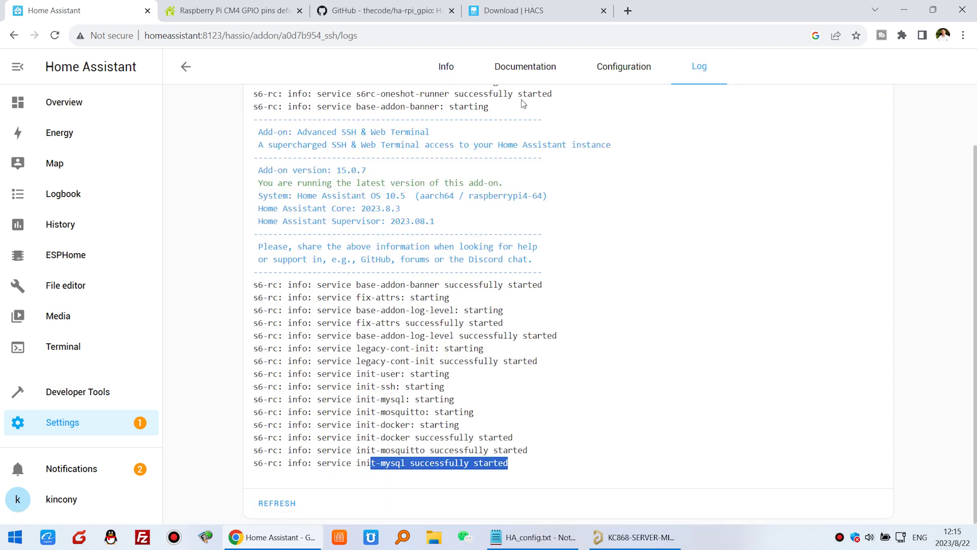
click(448, 69)
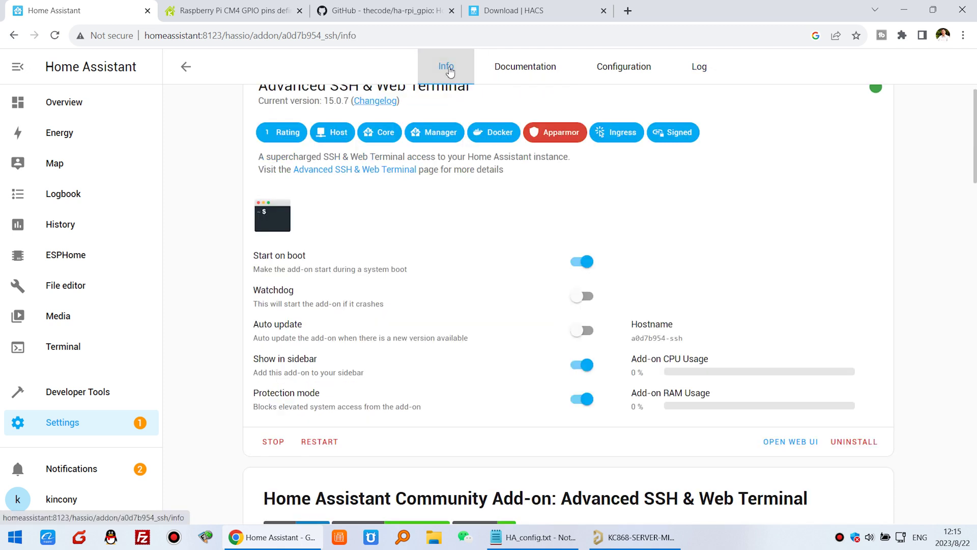
click(798, 446)
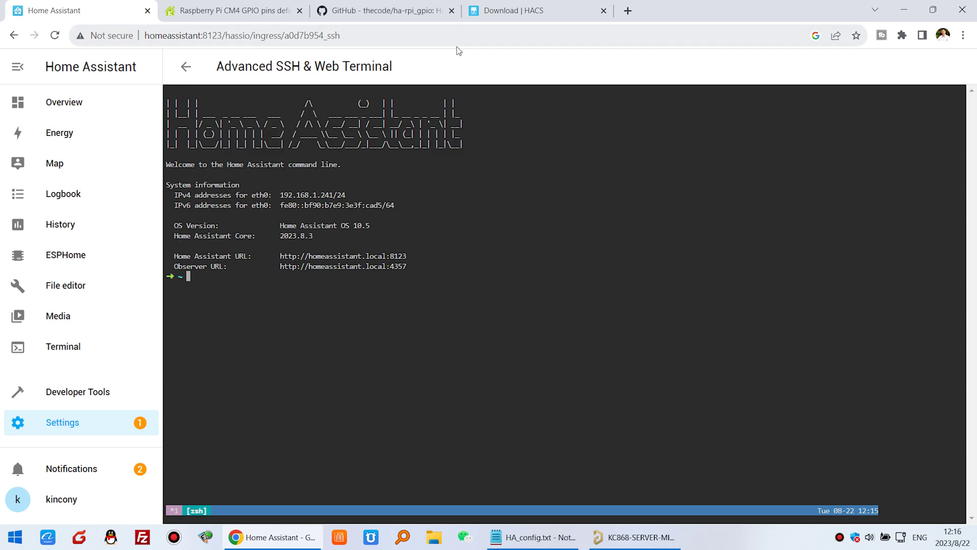
Return to the HACS Download page and highlight the steps for starting the SSH add-on and running the HACS download script
click(542, 11)
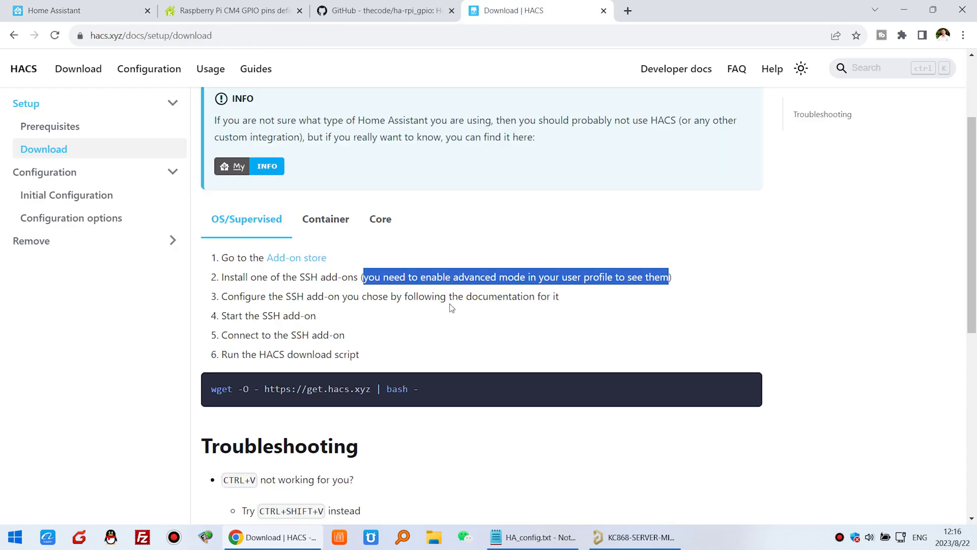
drag(225, 317, 317, 317)
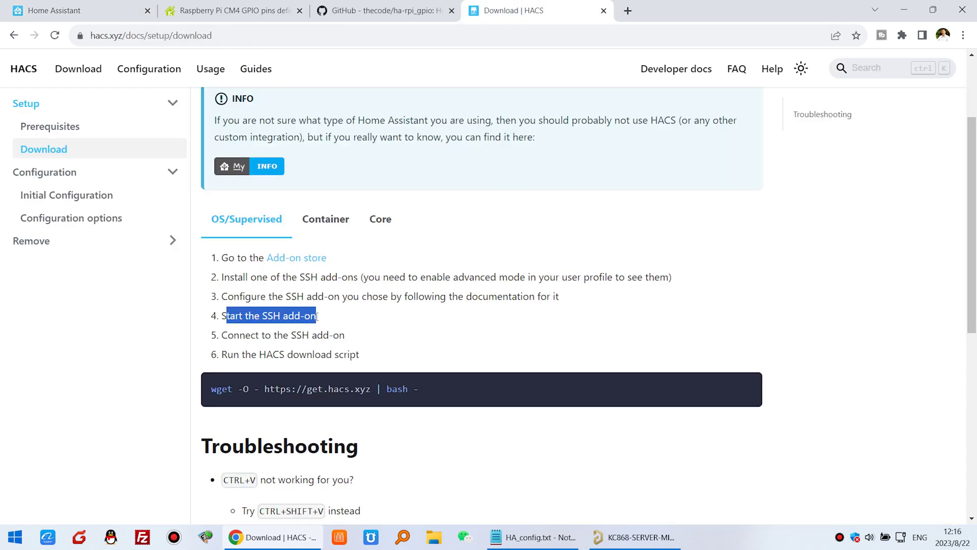
drag(226, 354, 357, 355)
click(255, 335)
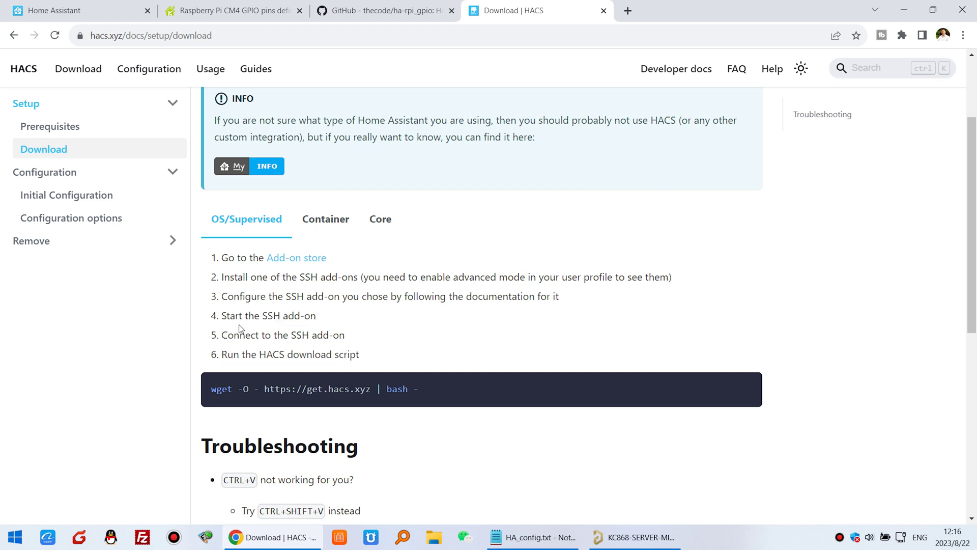
drag(227, 355, 358, 355)
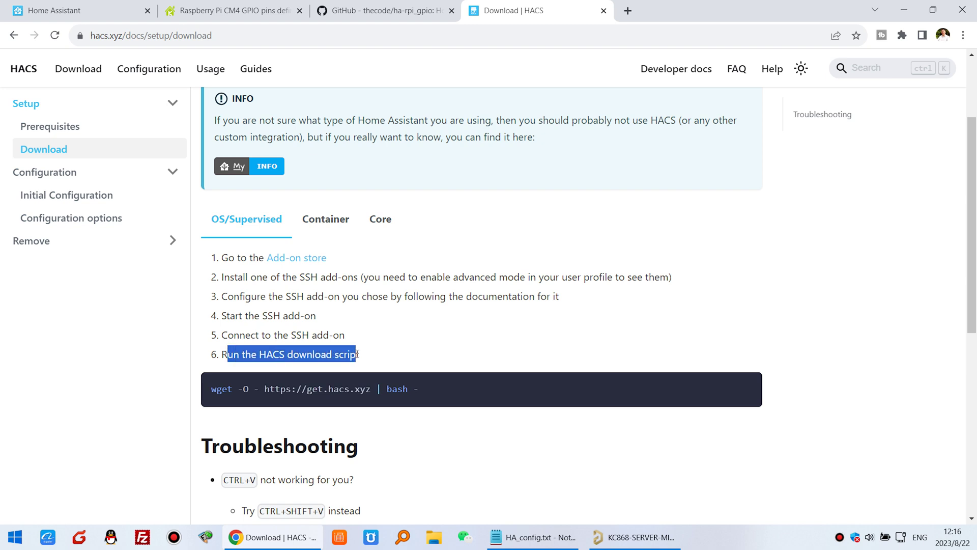
click(366, 356)
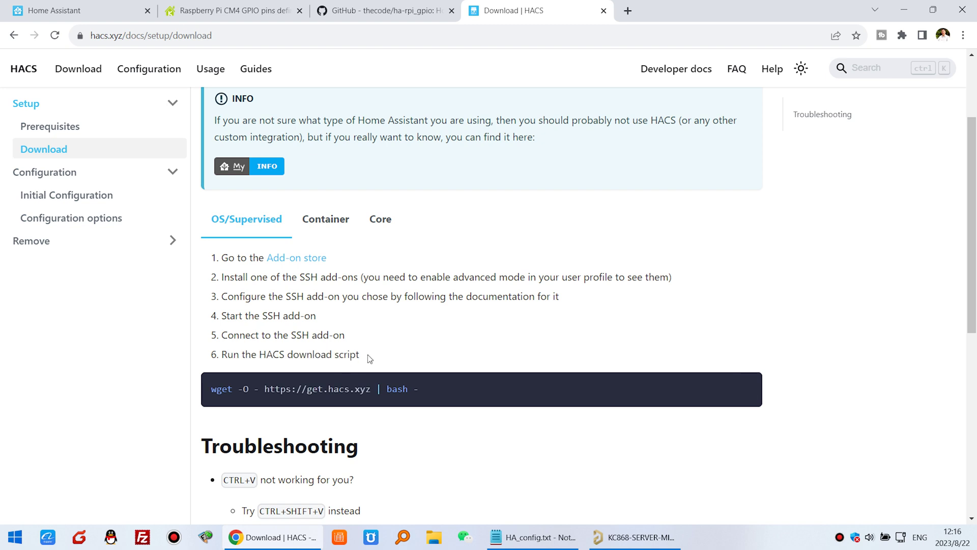
click(746, 389)
drag(210, 389, 425, 388)
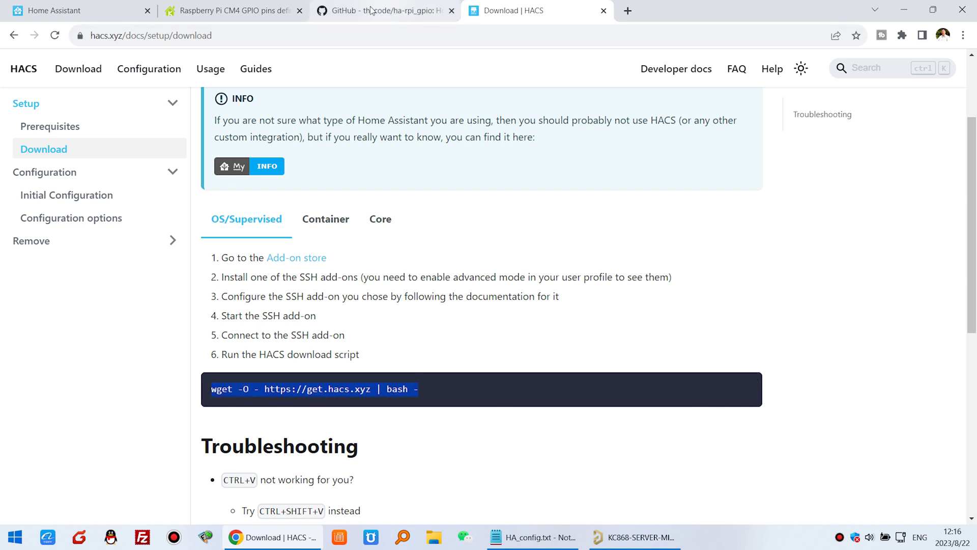
click(120, 10)
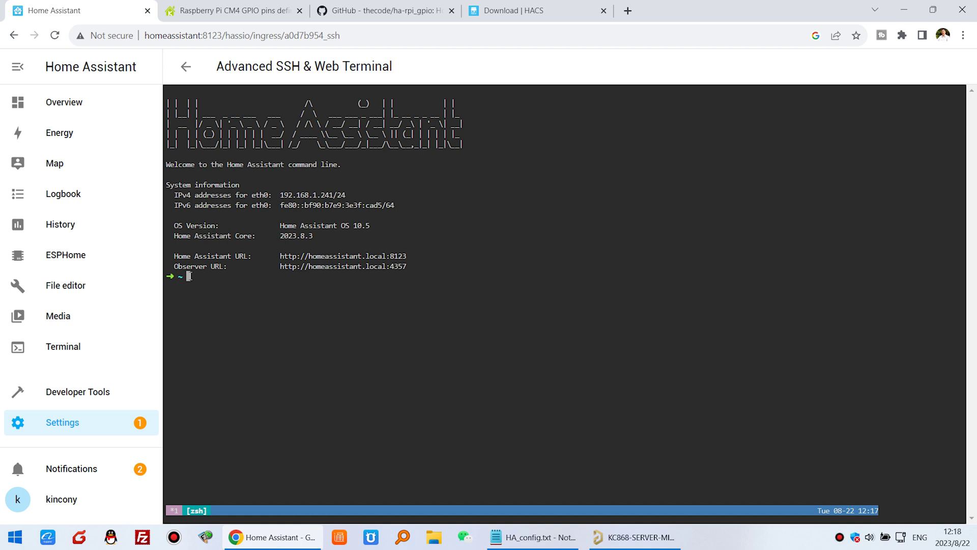
key(ctrl+v)
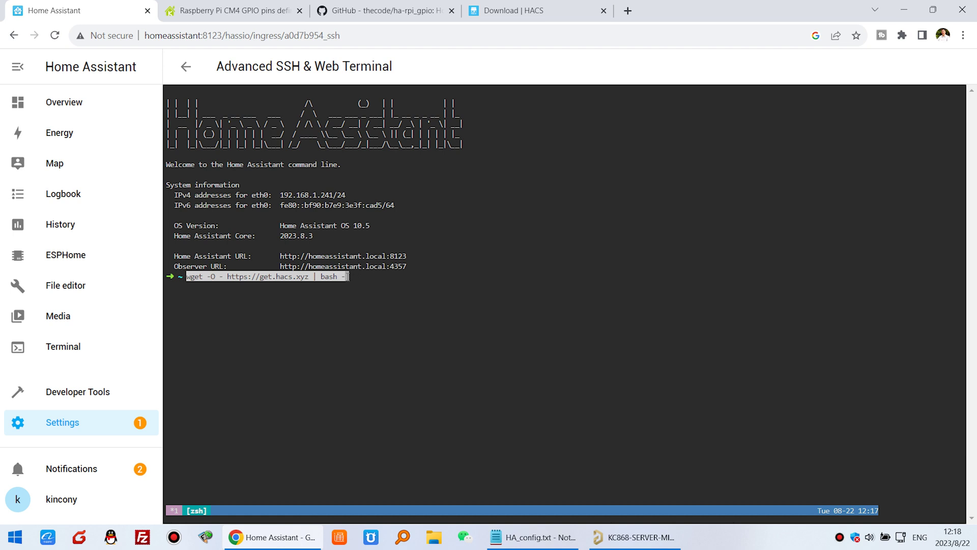
key(Return)
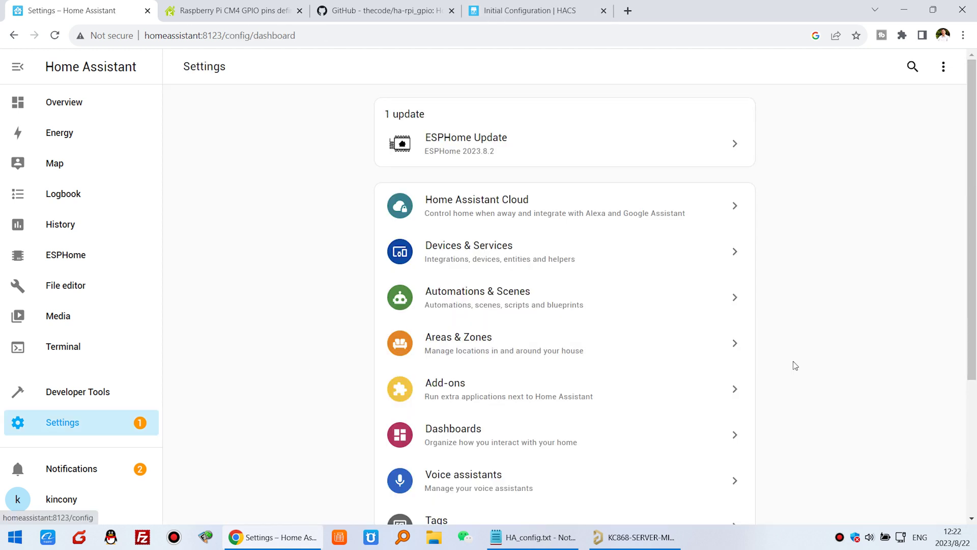
Restart Home Assistant from the System settings and confirm the restart
scroll(793, 364, down, 4)
click(687, 417)
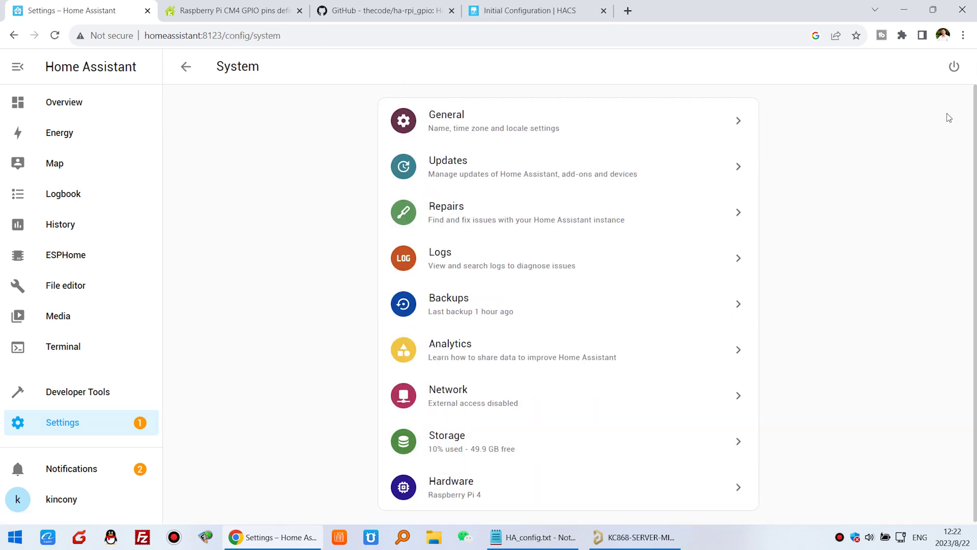
click(955, 67)
click(555, 312)
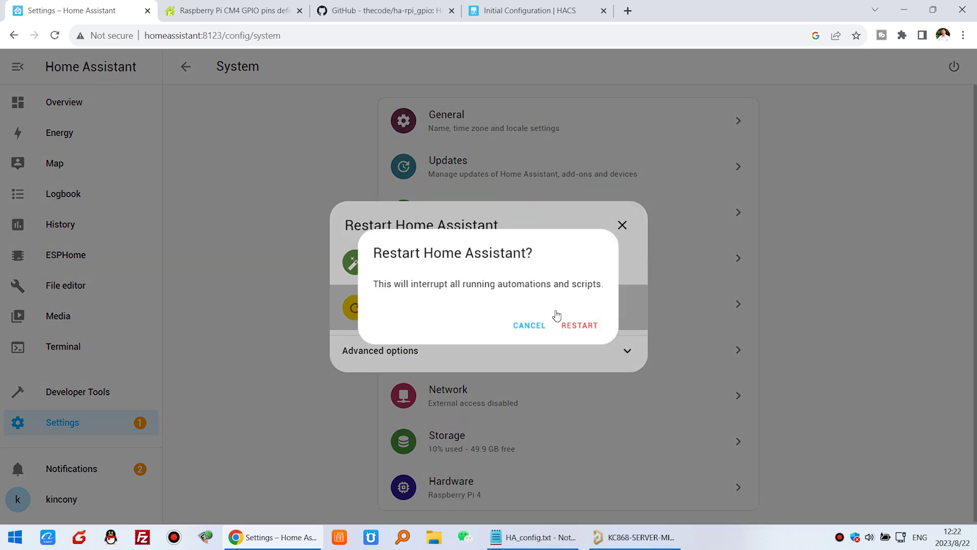
click(580, 326)
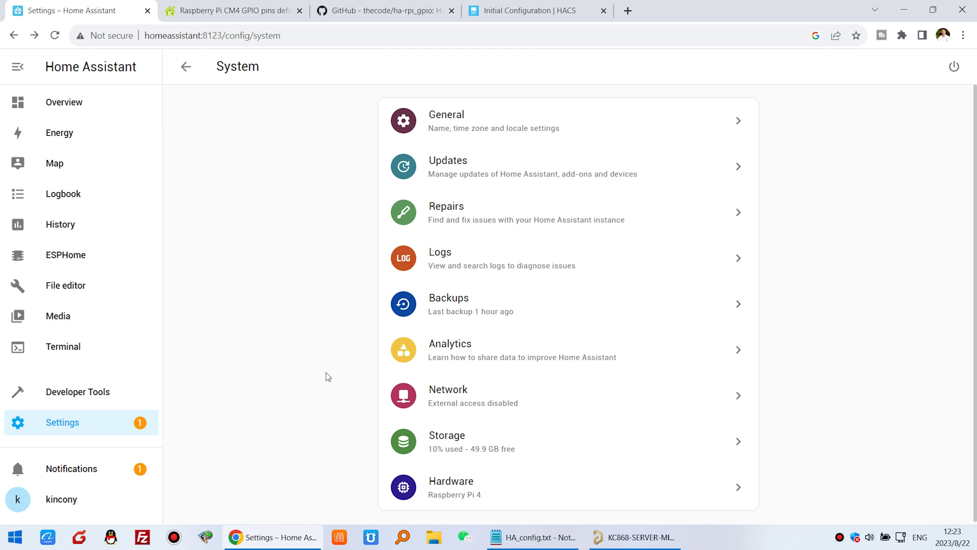
Start adding a new integration under Devices & Services, search the brands for "hacs" and choose HACS
click(84, 428)
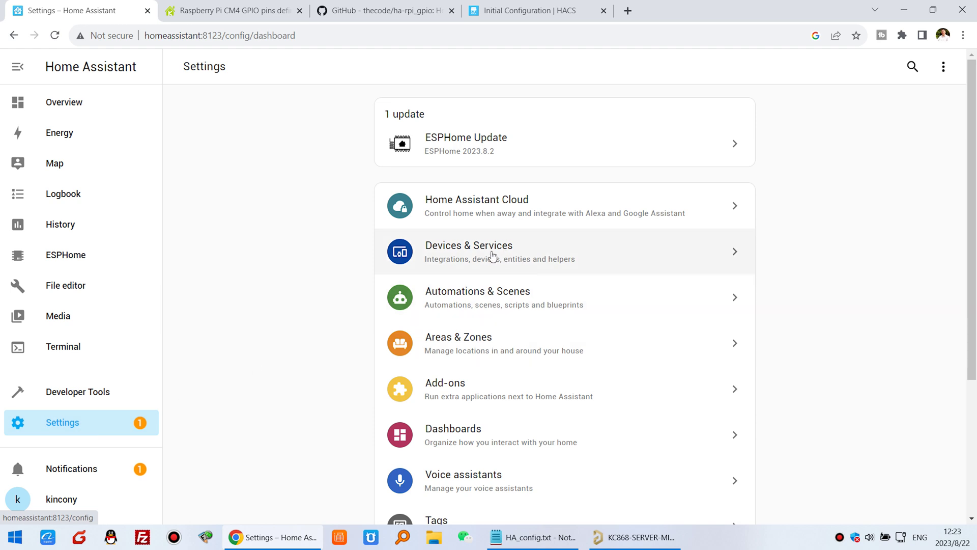
click(492, 255)
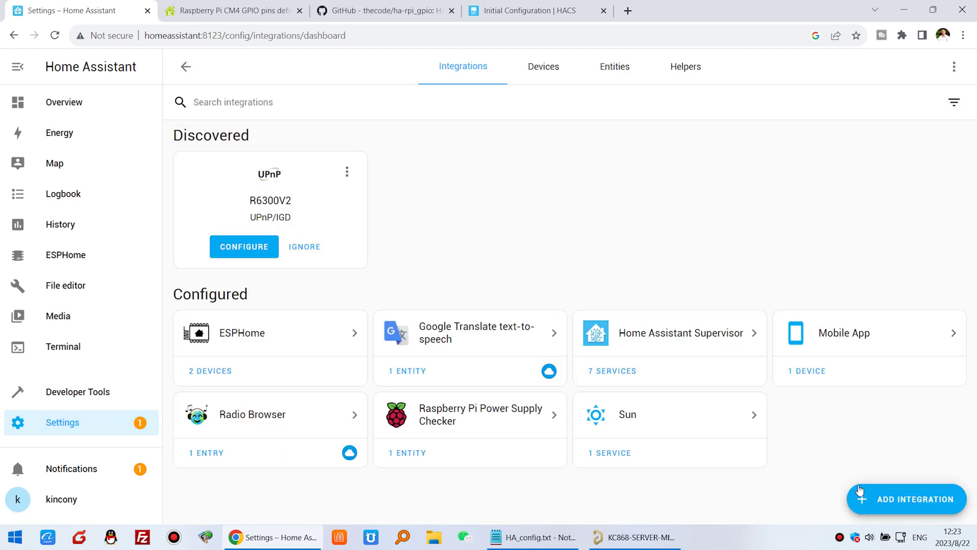
click(907, 499)
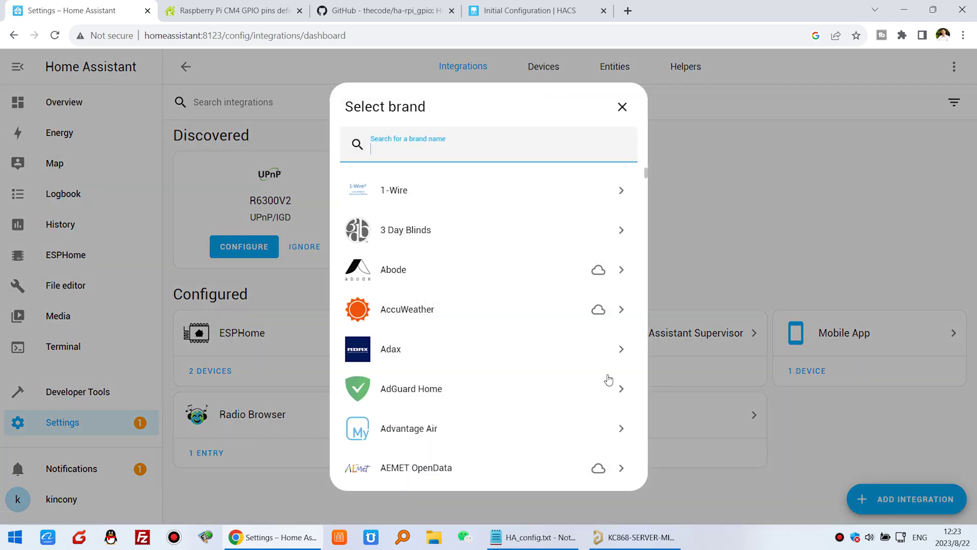
text(ha)
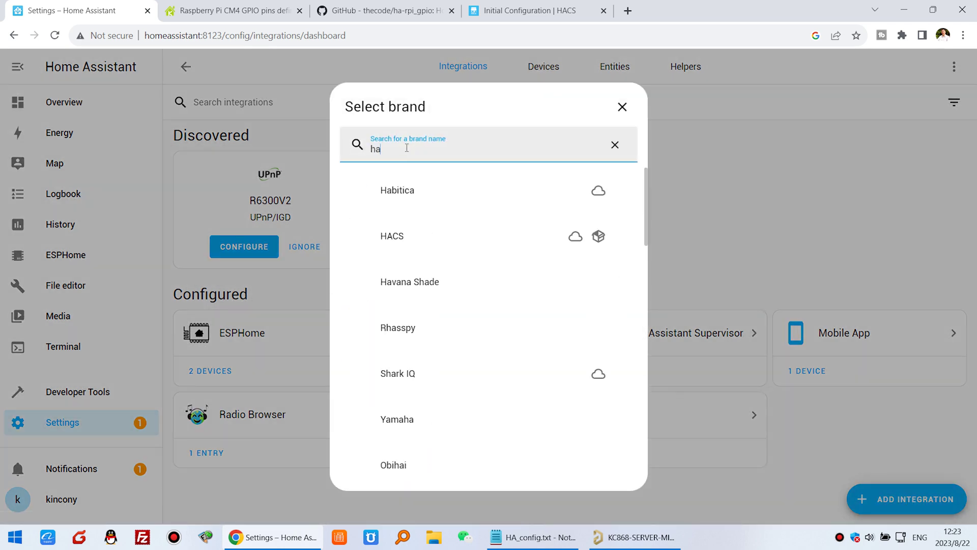
text(c)
key(BackSpace)
text(cs)
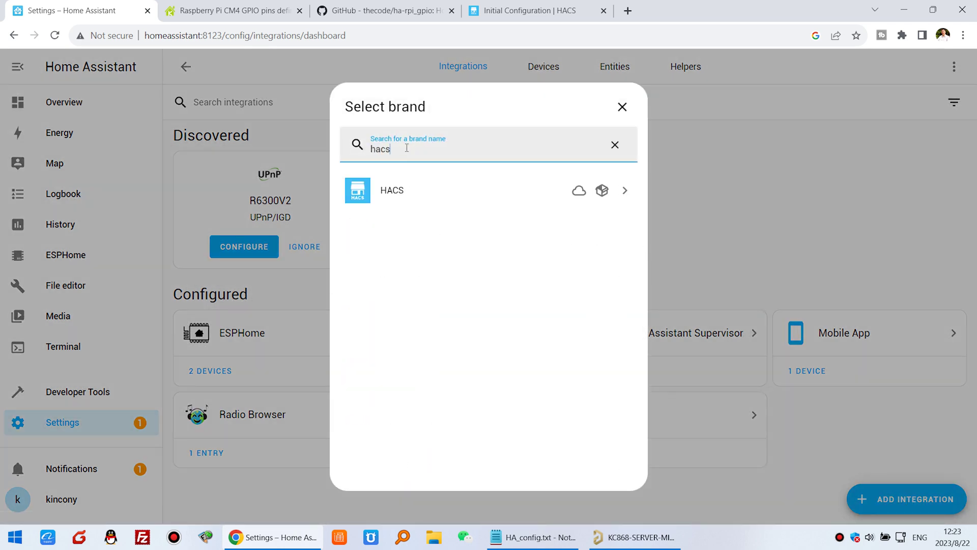
click(427, 191)
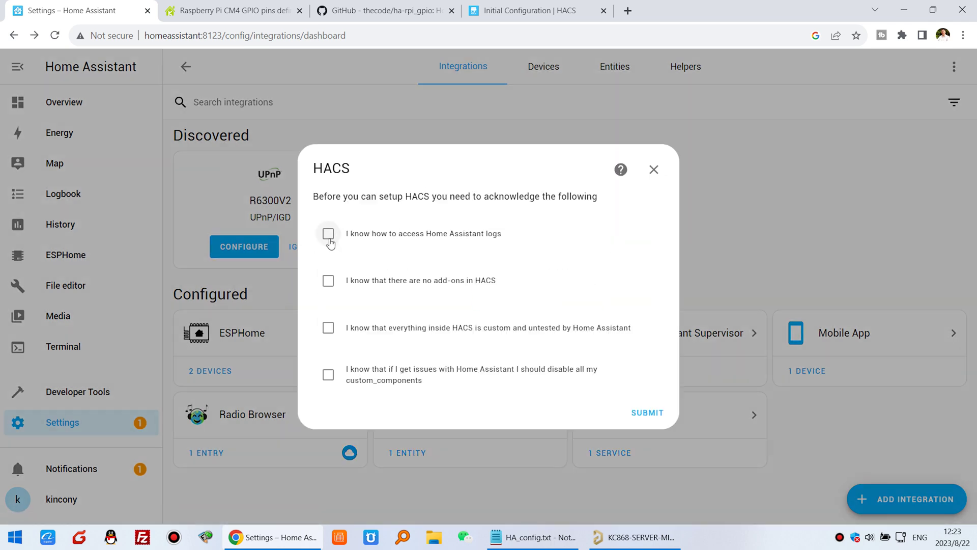
Acknowledge all four HACS setup statements and submit them
click(328, 235)
click(328, 280)
click(329, 327)
click(328, 374)
click(649, 413)
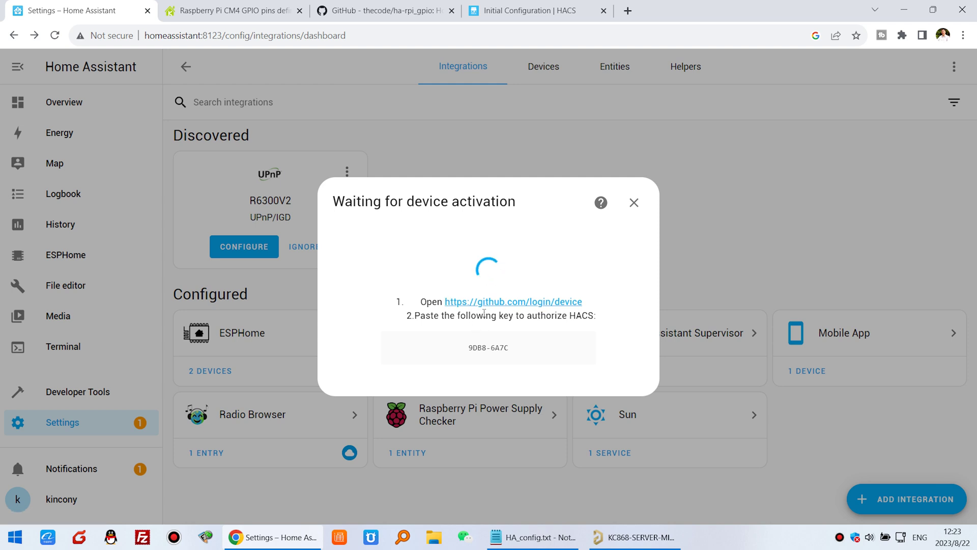
Open the GitHub device login page from the HACS dialog, sign in with the saved account, and enter the emailed device verification code
click(551, 303)
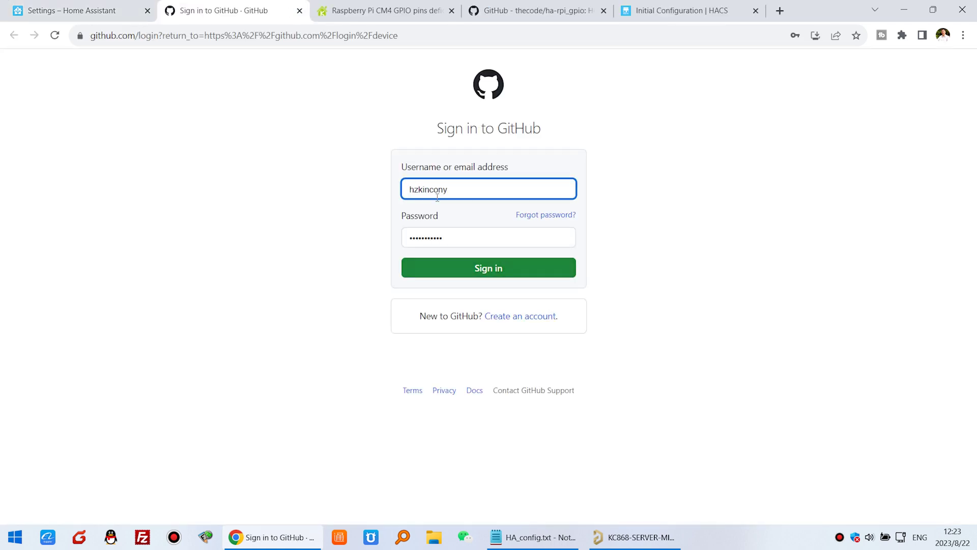
click(514, 271)
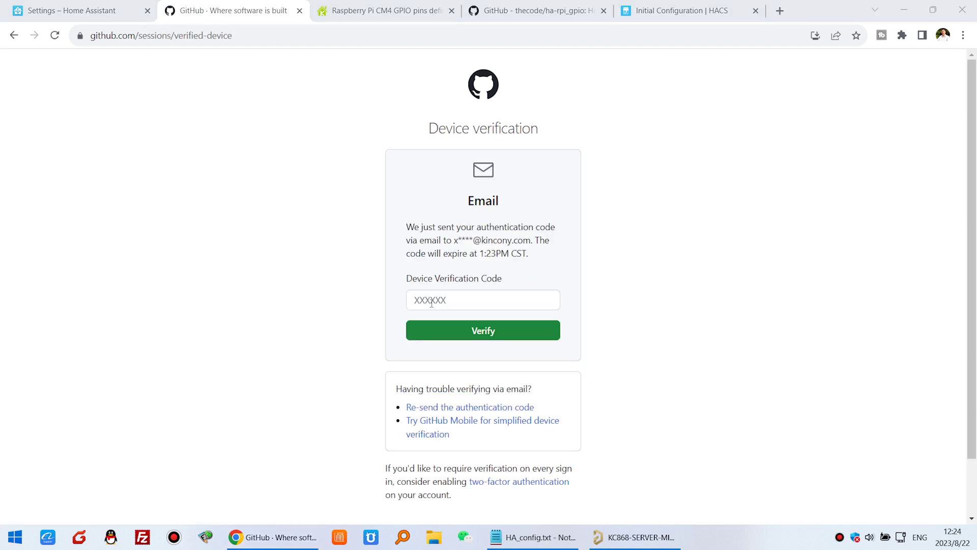
right_click(437, 299)
click(480, 195)
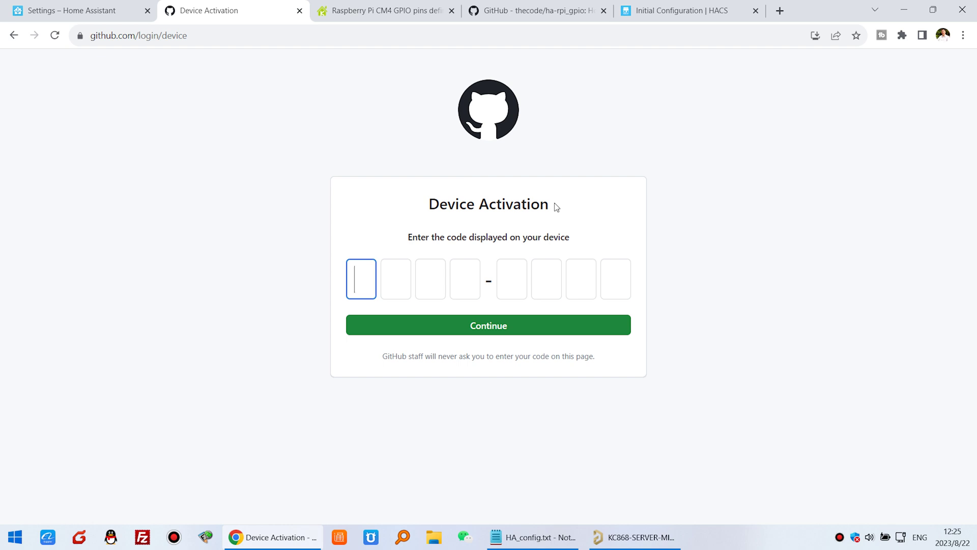
Copy the activation key from the HACS dialog into GitHub's Device Activation page and authorize HACS
click(104, 11)
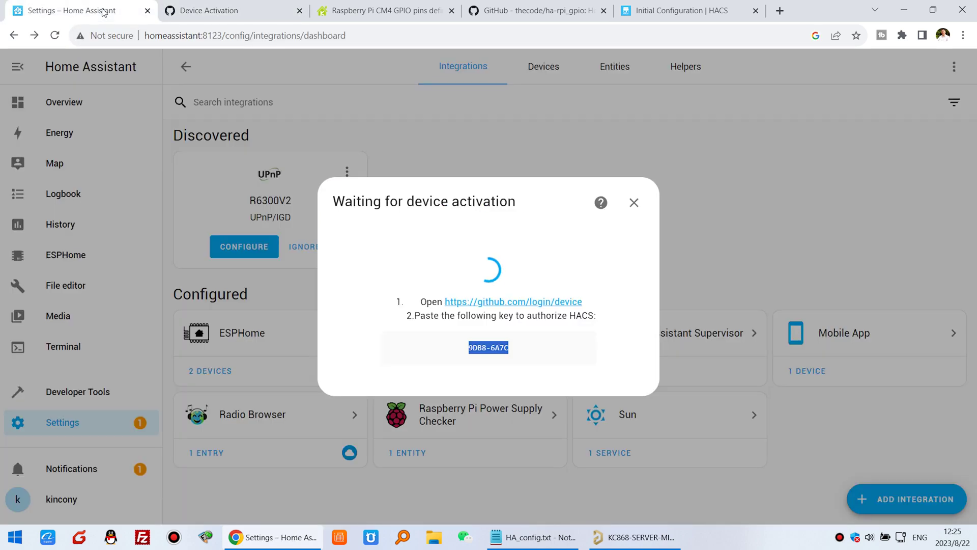
drag(467, 347, 511, 348)
right_click(492, 349)
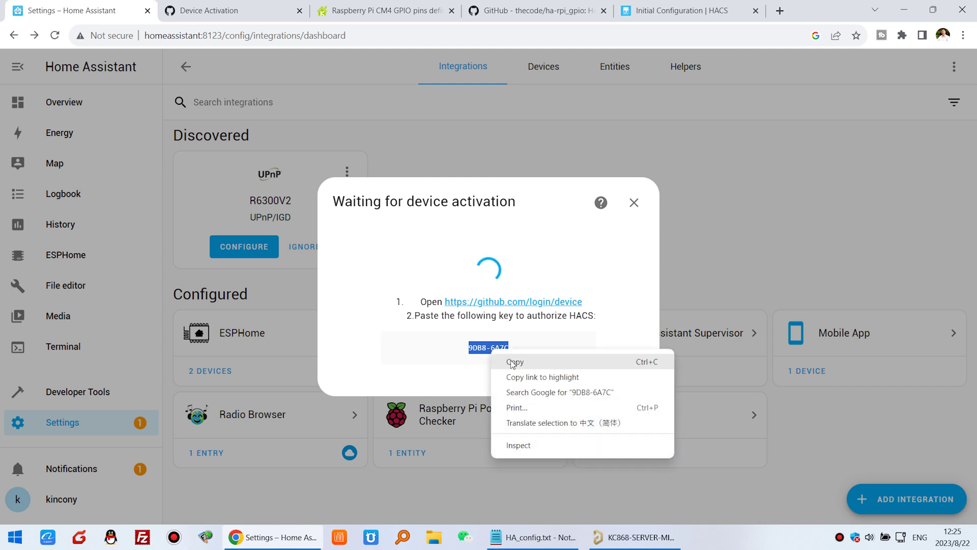
click(514, 362)
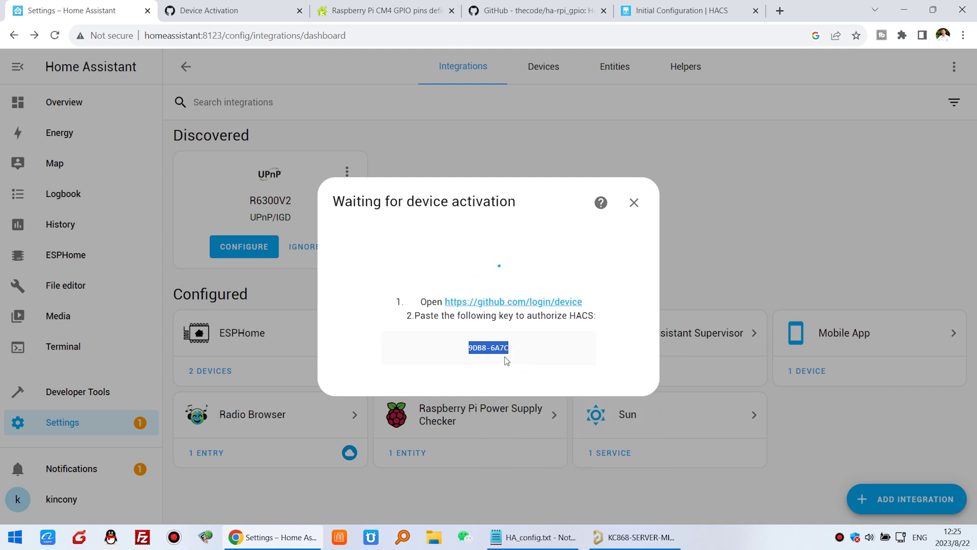
click(242, 5)
right_click(361, 276)
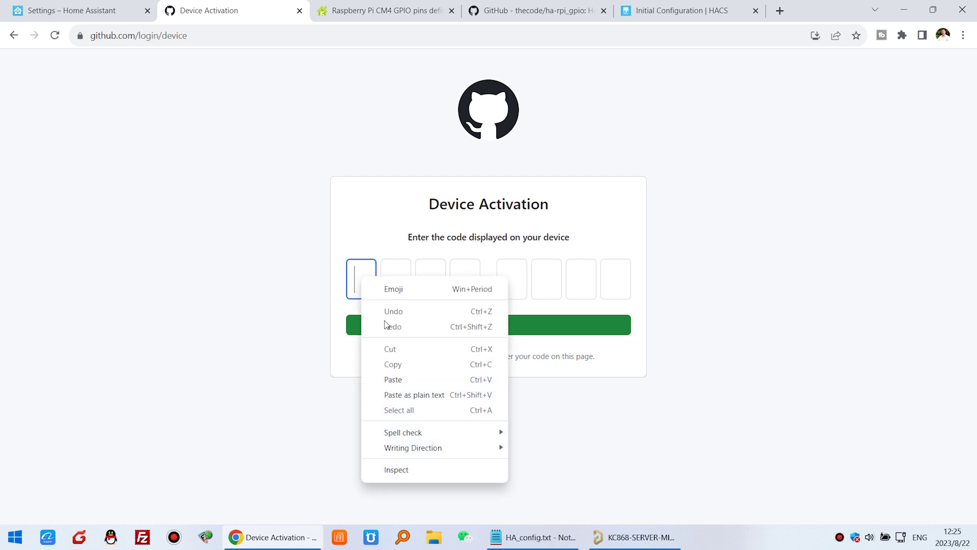
click(394, 380)
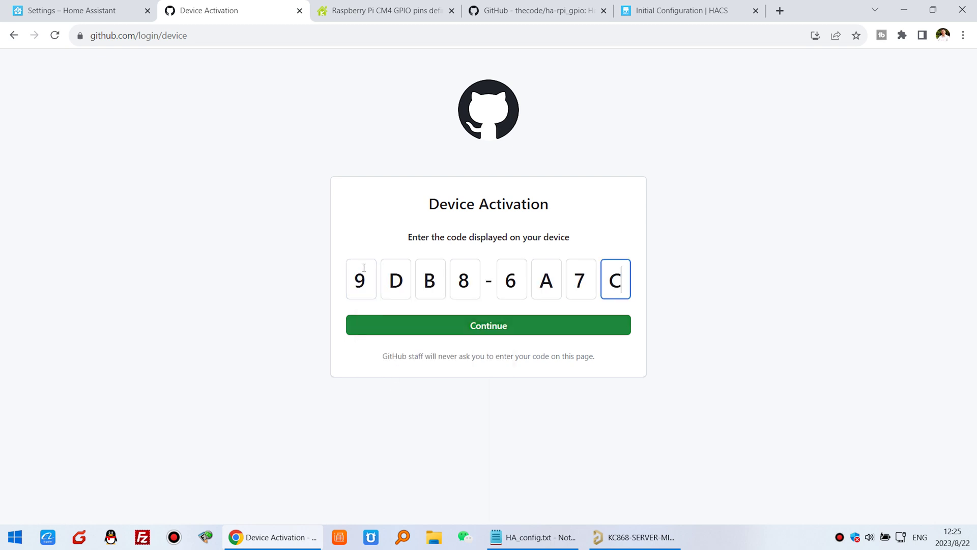
click(583, 330)
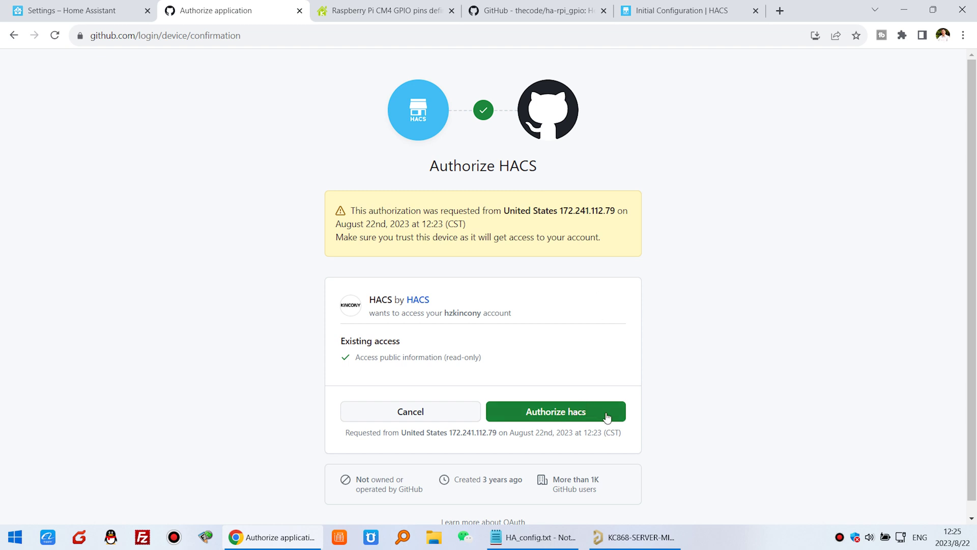
click(607, 417)
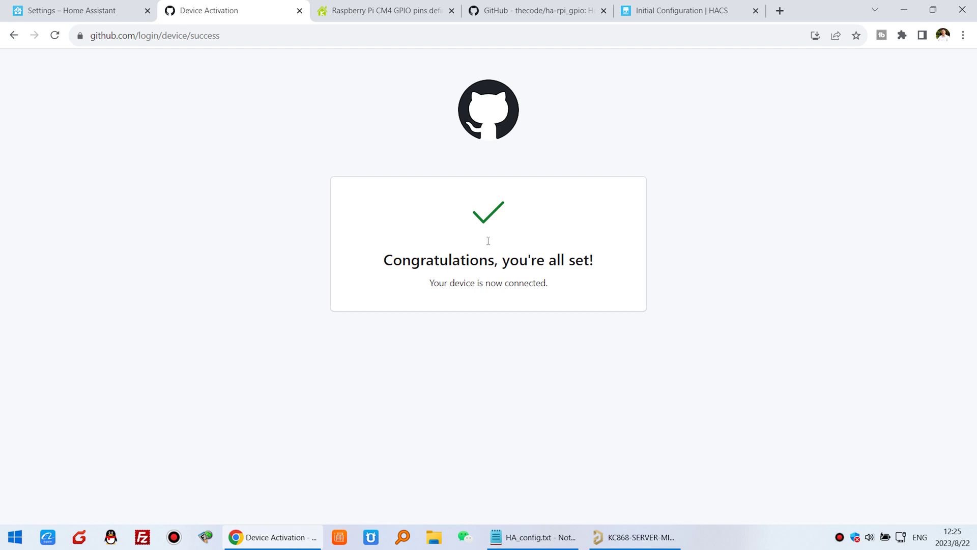
Return to Home Assistant and finish the HACS setup without assigning an area
click(100, 13)
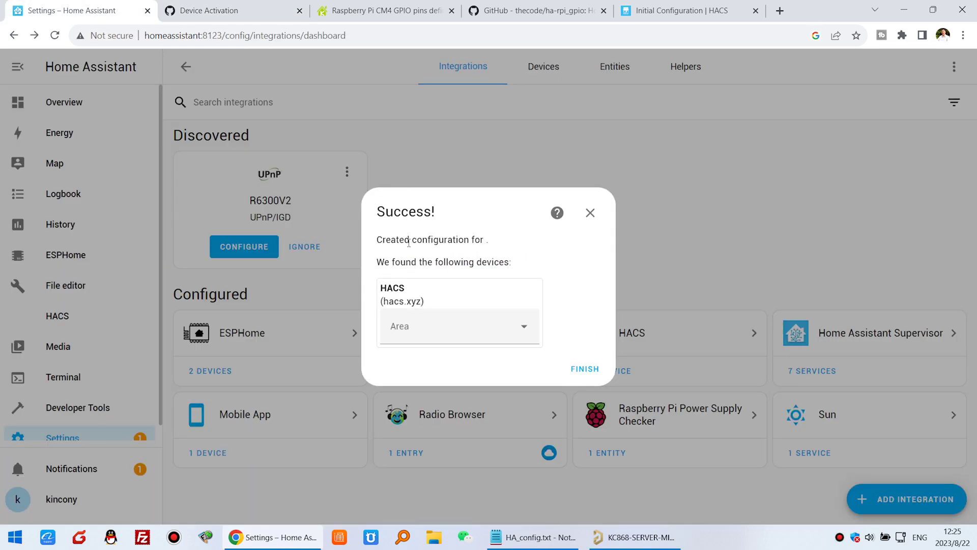
drag(377, 212, 440, 211)
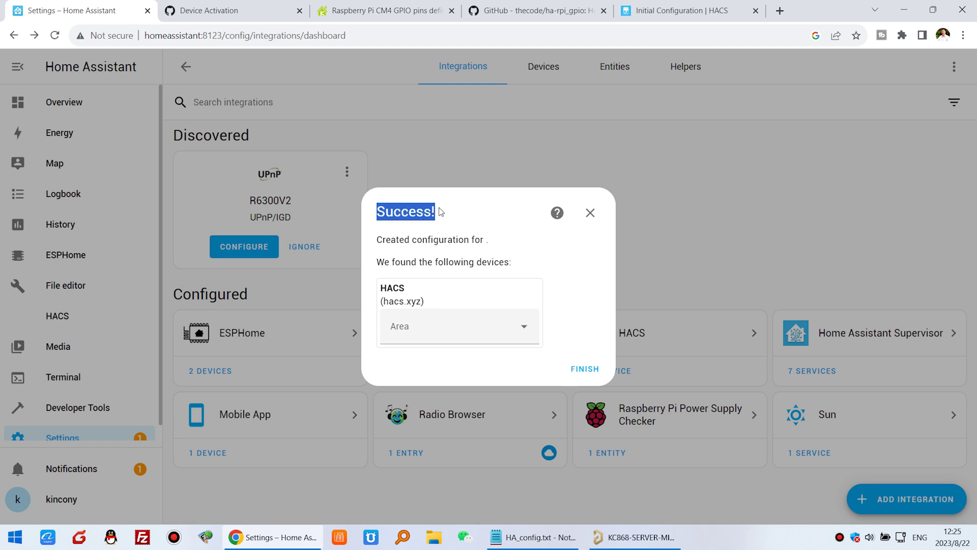
click(596, 370)
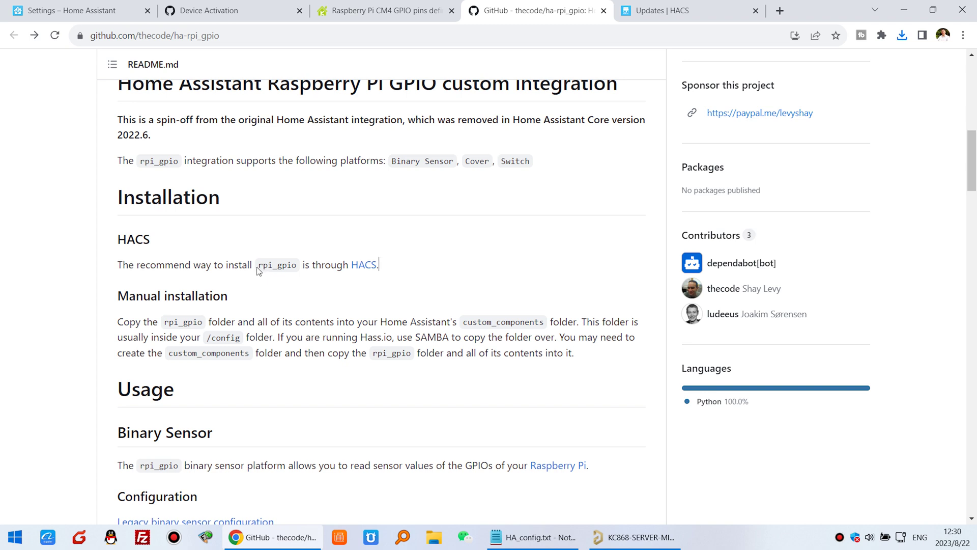
Copy the integration name "rpi_gpio" from the HACS installation section of the GitHub README, and view the HACS documentation page
drag(261, 264, 297, 262)
right_click(284, 265)
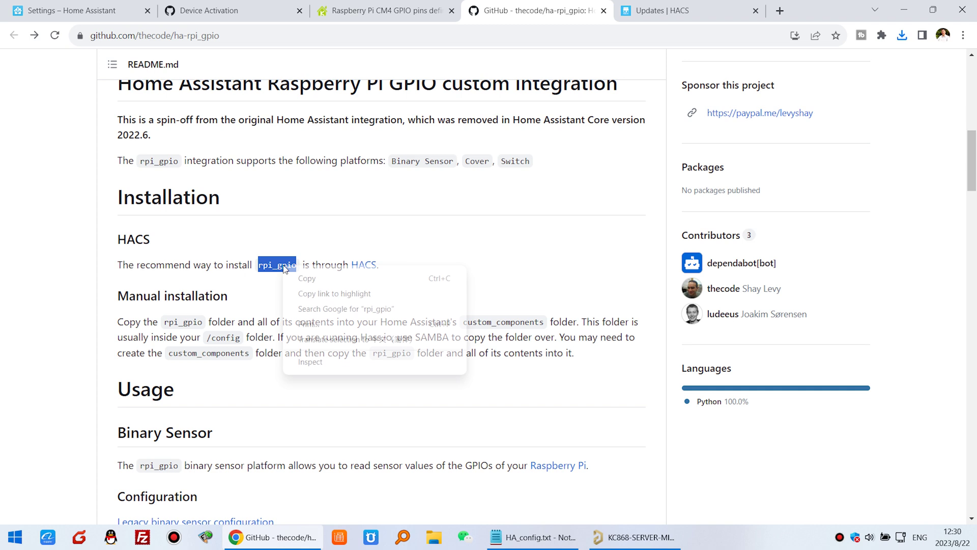
click(305, 278)
click(271, 276)
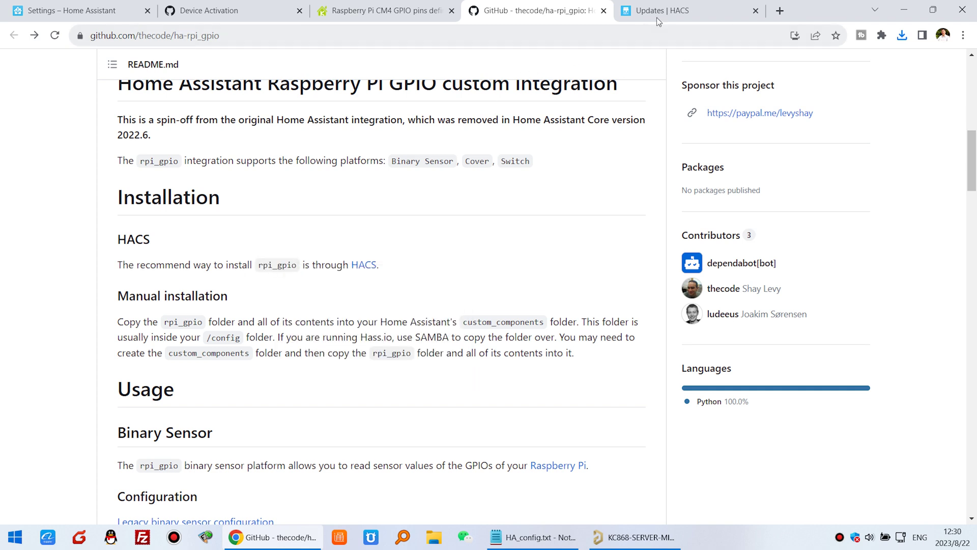
click(662, 11)
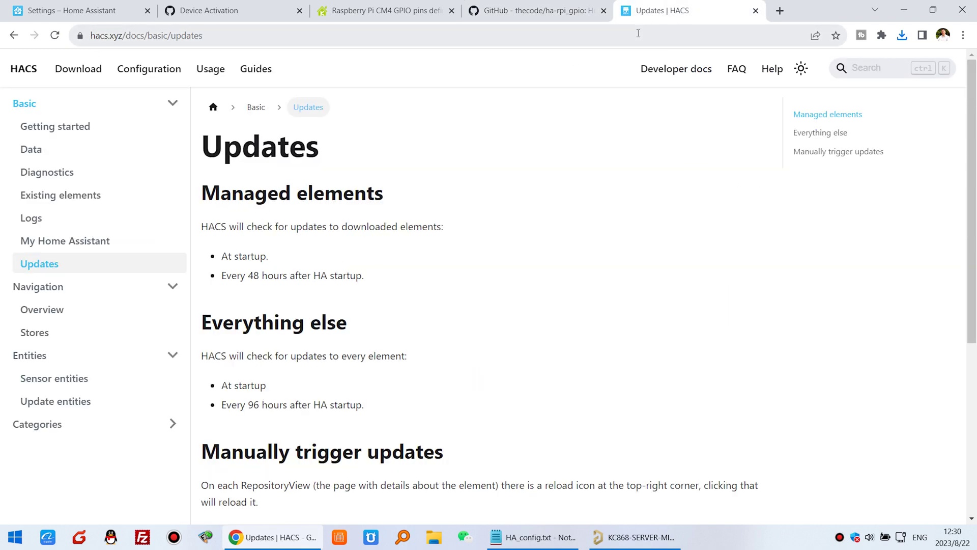
Search the HACS integration repositories in Home Assistant for "rpi_gpio" and open the Raspberry Pi GPIO repository
click(72, 11)
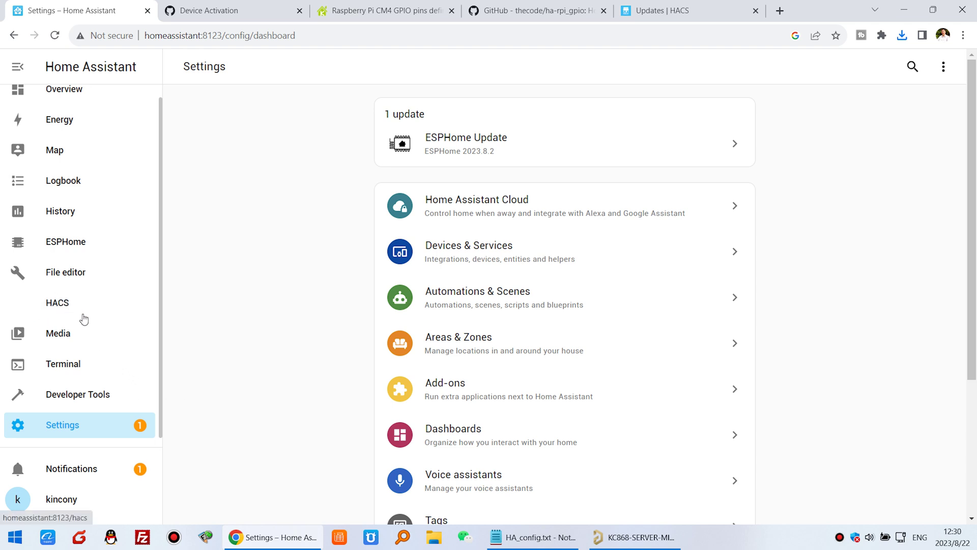
click(67, 306)
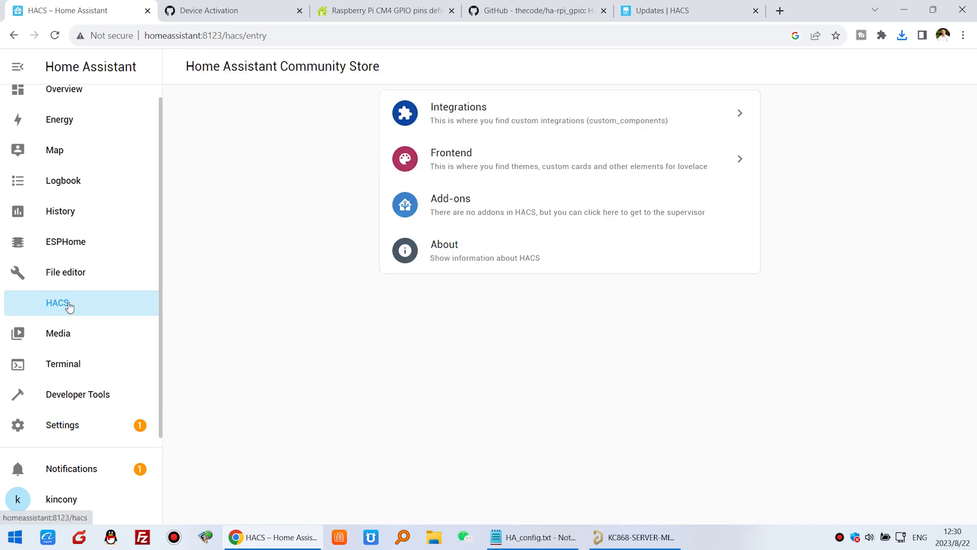
click(512, 121)
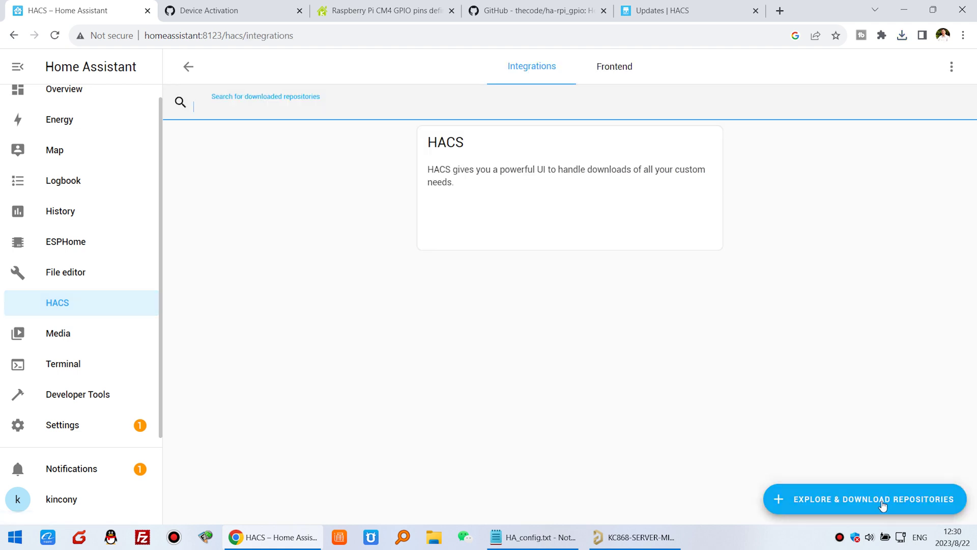
click(883, 500)
click(264, 140)
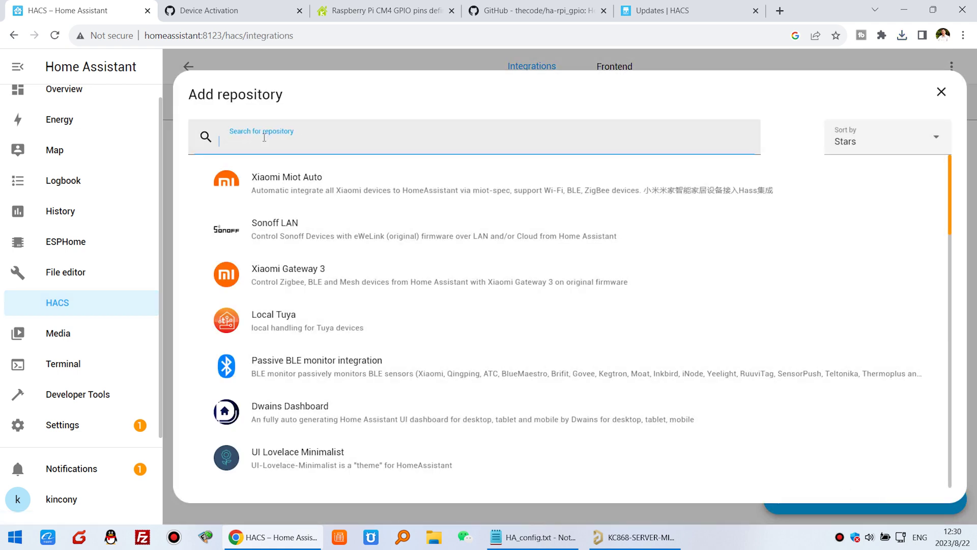
text(rpi_gpio)
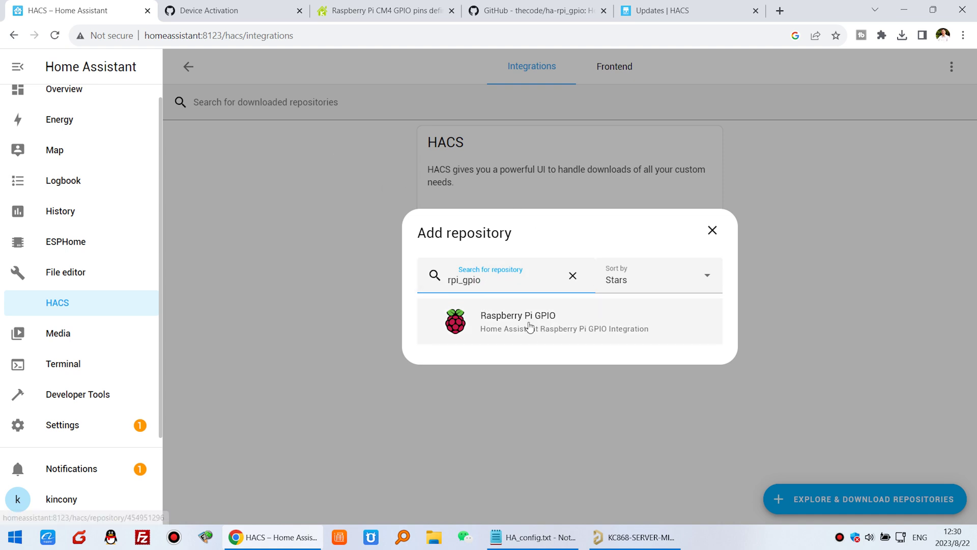
click(569, 328)
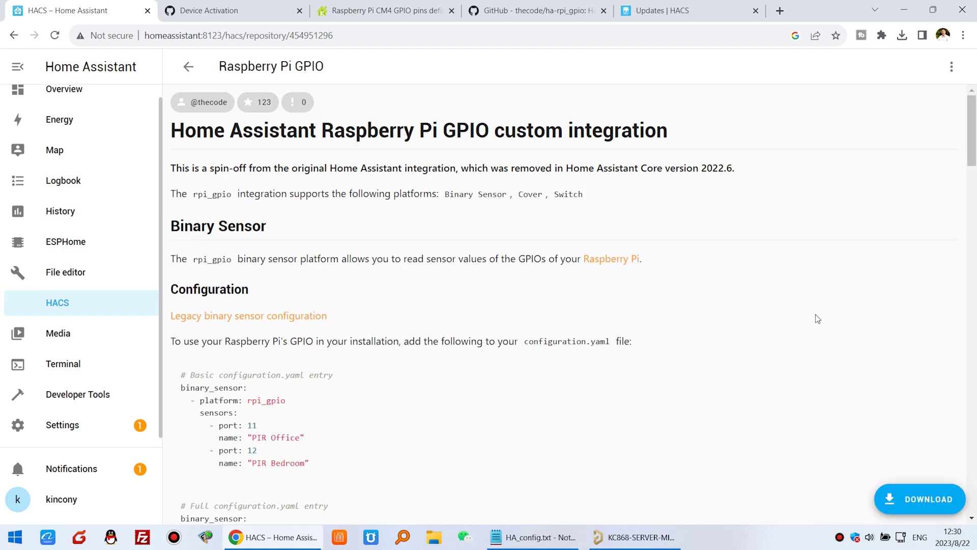
Look over the Raspberry Pi GPIO configuration documentation and download version 2022.7.0 of the integration
scroll(889, 418, down, 6)
scroll(892, 402, down, 3)
scroll(864, 368, up, 8)
click(924, 500)
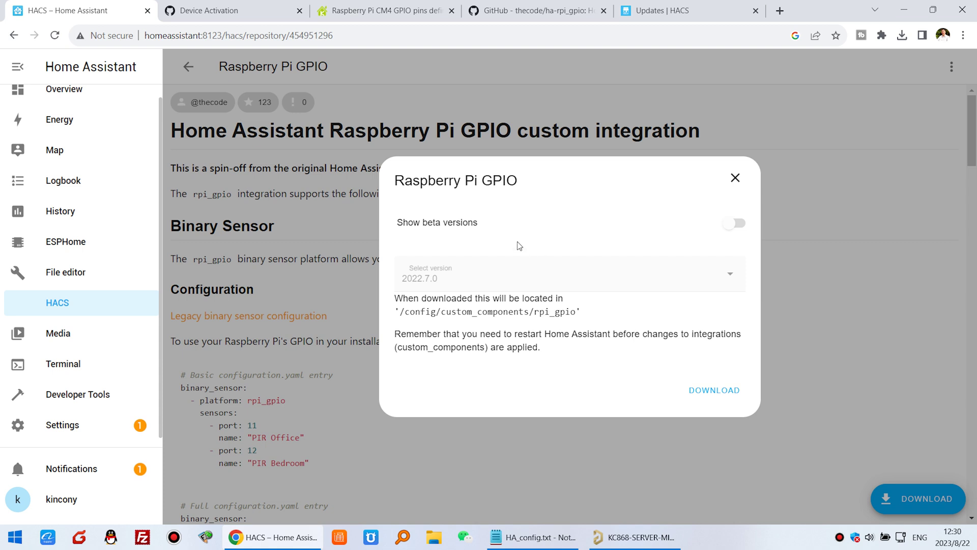
click(727, 391)
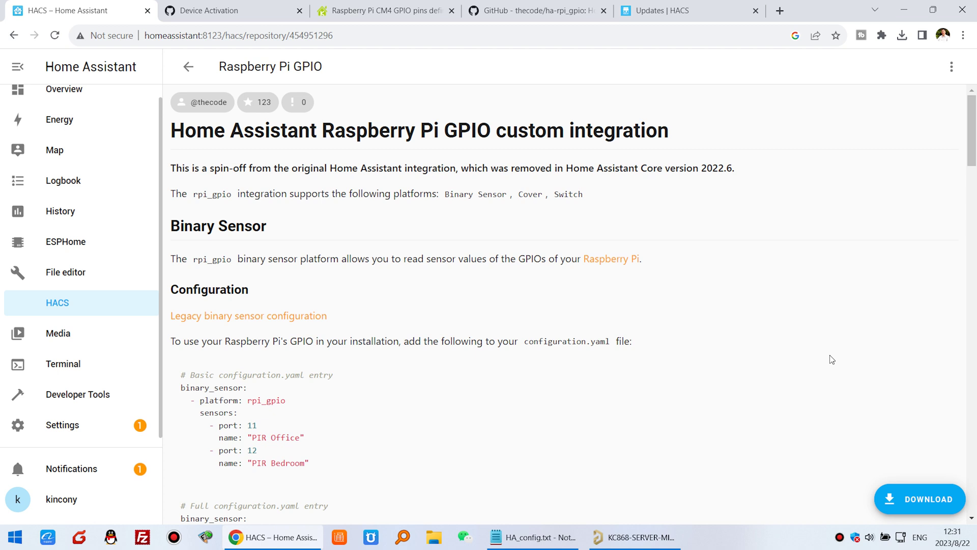
scroll(830, 356, down, 3)
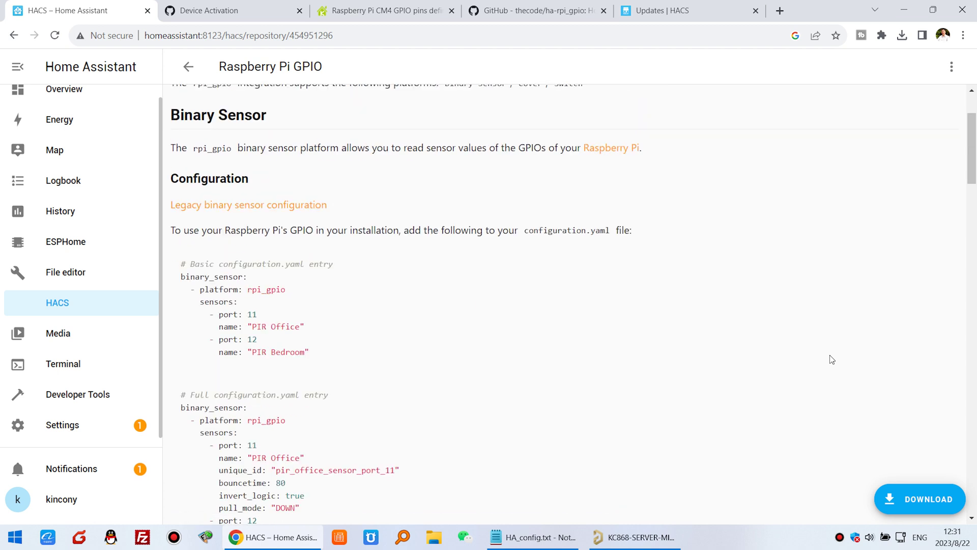
Leave the Raspberry Pi GPIO repository and restart Home Assistant from its system settings
scroll(830, 355, up, 3)
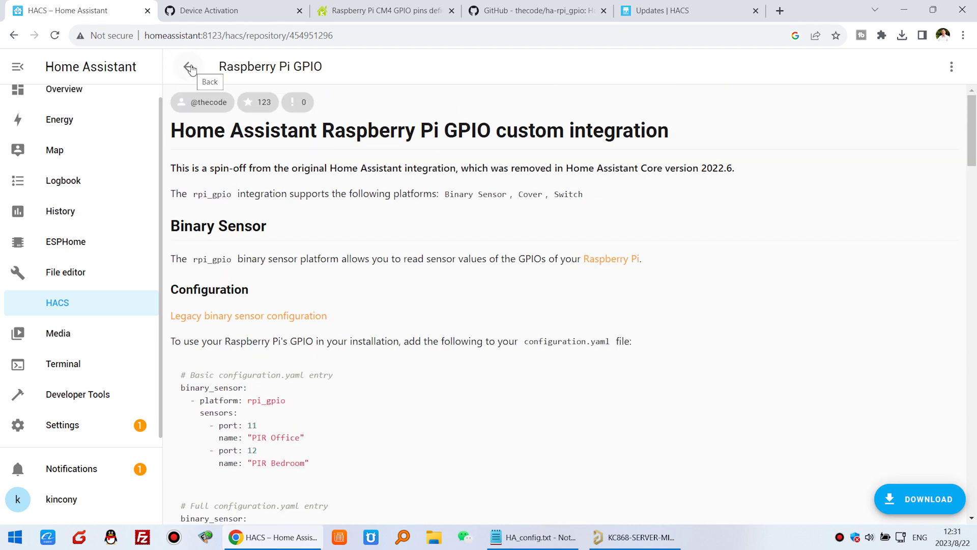
click(189, 67)
click(71, 426)
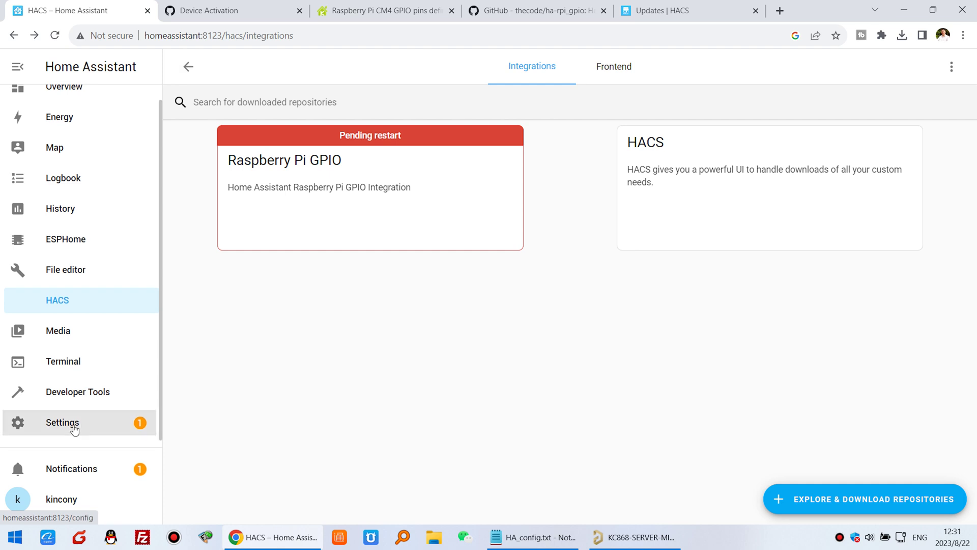
scroll(657, 346, down, 2)
scroll(658, 346, down, 2)
click(509, 414)
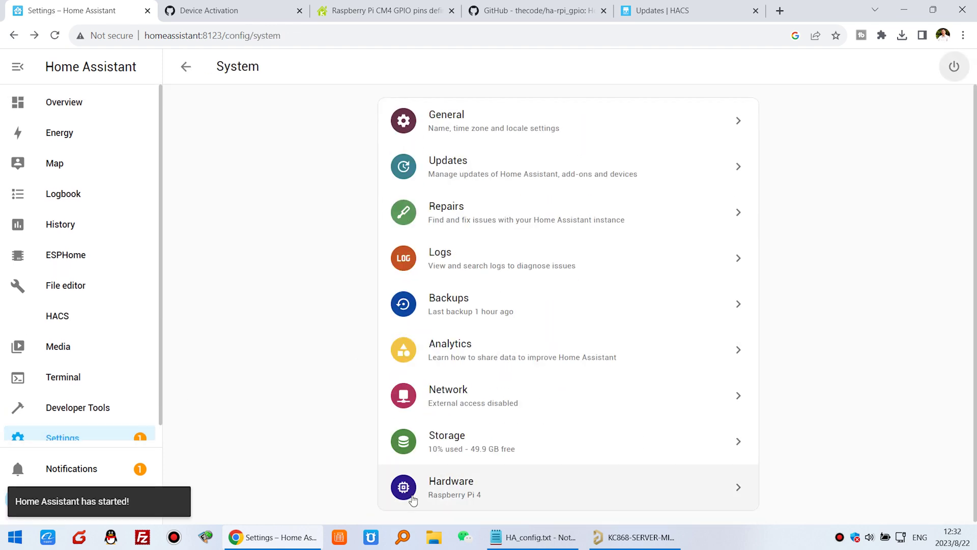
Reopen the downloaded Raspberry Pi GPIO repository from the HACS integrations
click(65, 324)
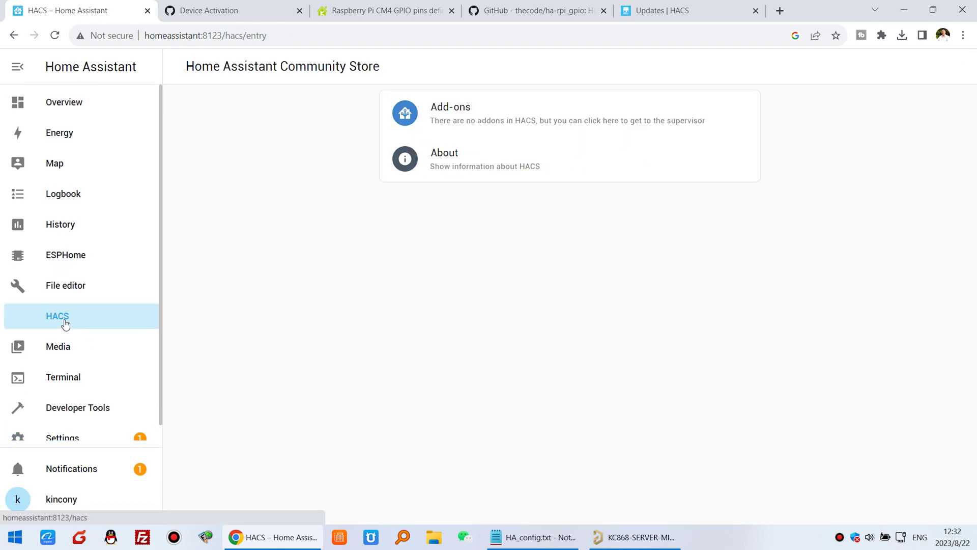
click(520, 122)
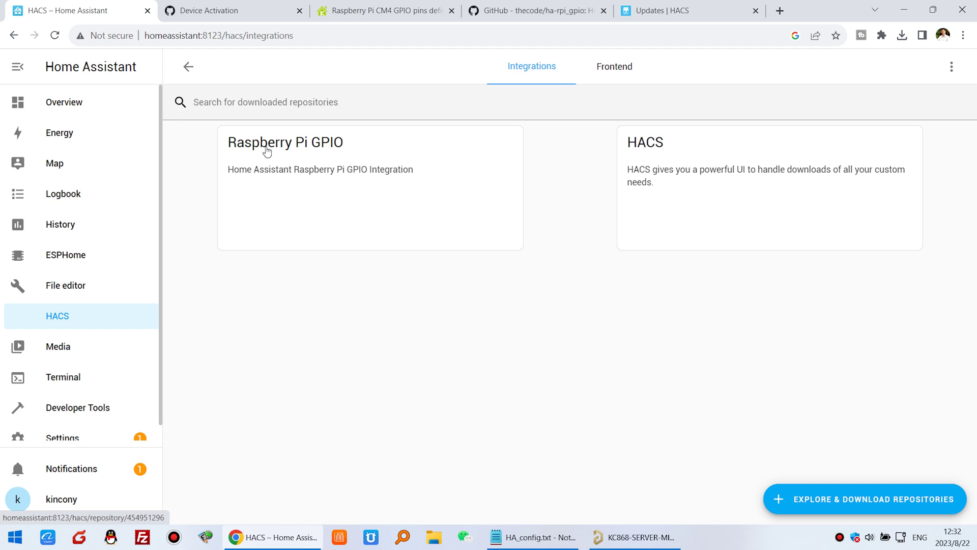
click(190, 70)
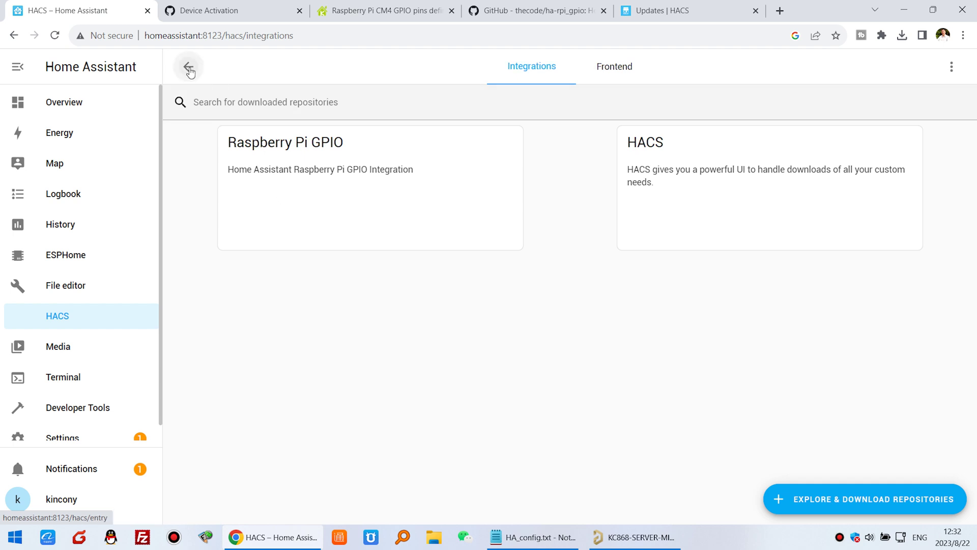
click(511, 134)
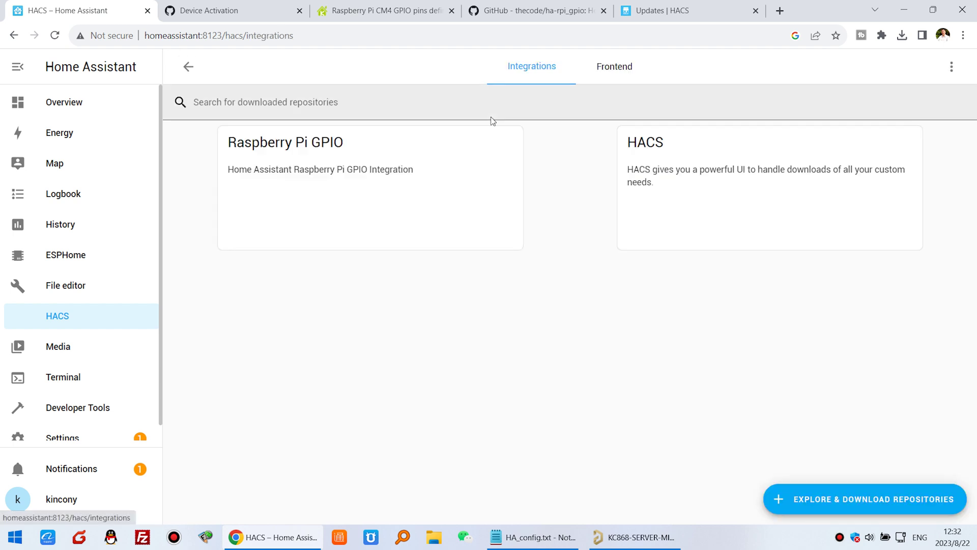
click(343, 167)
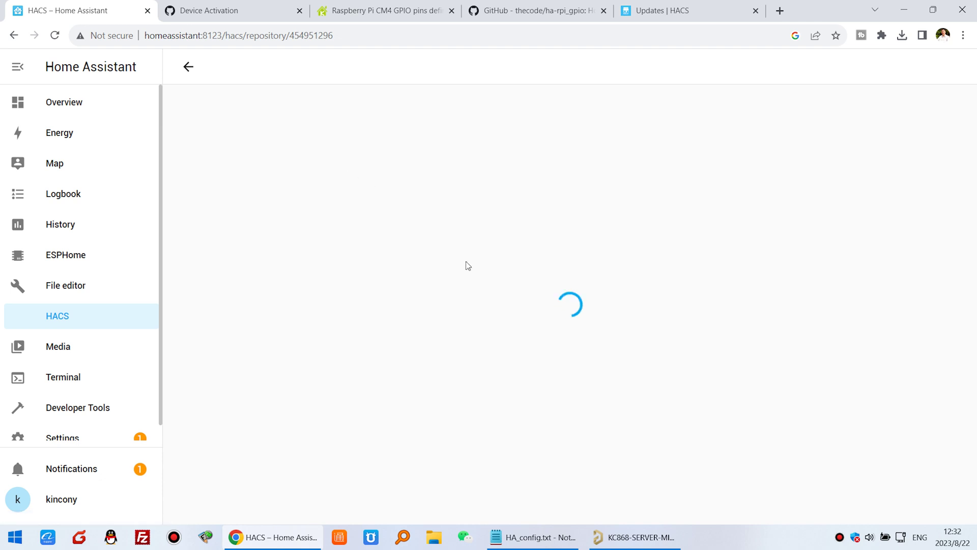
Copy the basic binary_sensor example from the documentation into a new Notepad document
scroll(481, 293, down, 3)
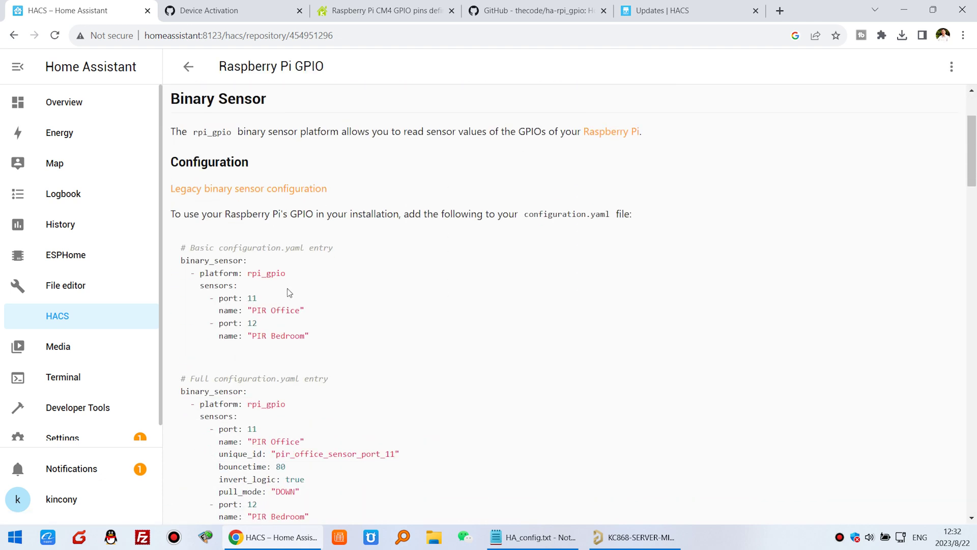
drag(332, 343, 180, 270)
key(ctrl+c)
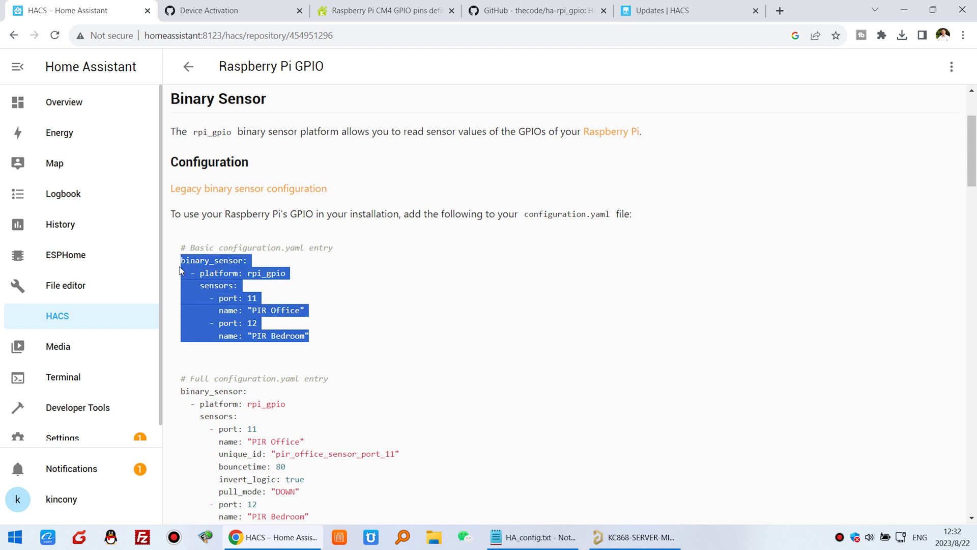
click(534, 537)
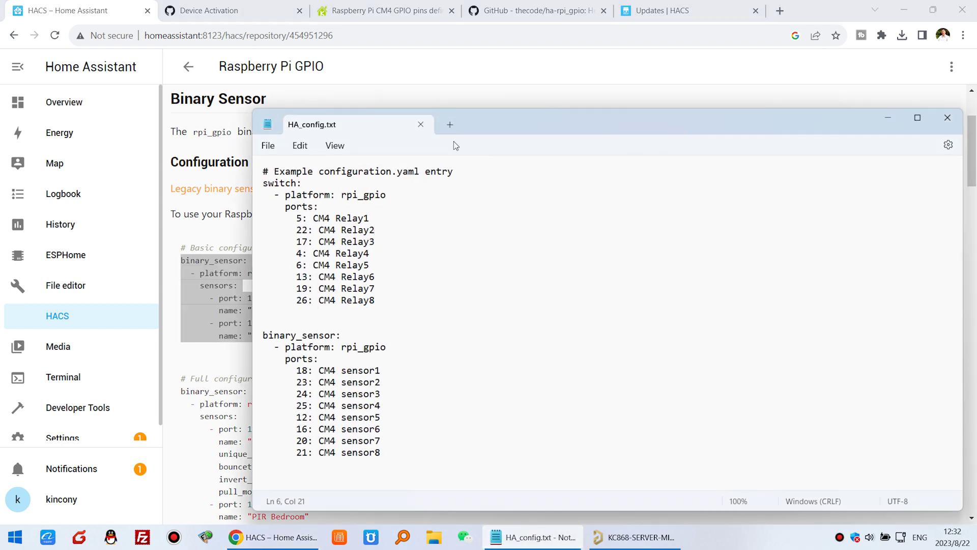
click(450, 124)
key(ctrl+v)
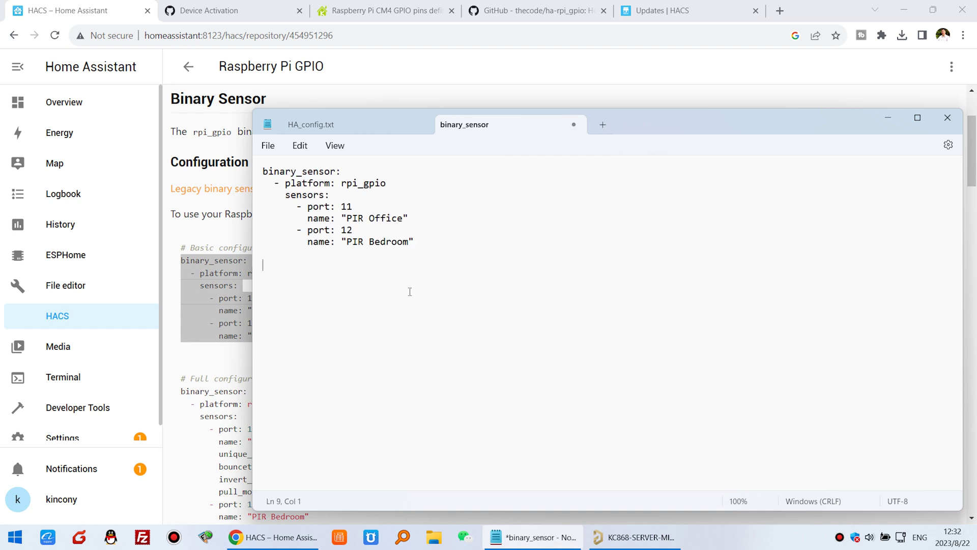
Copy the basic switch example from the Raspberry Pi GPIO documentation into the notes below the binary_sensor block
key(alt+Tab)
scroll(321, 364, down, 19)
scroll(321, 363, down, 14)
drag(324, 326, 176, 251)
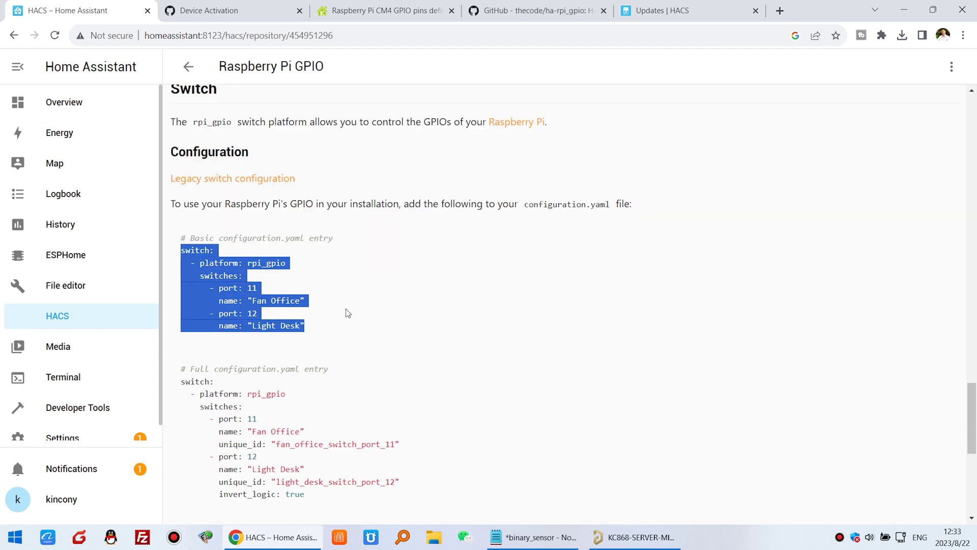
key(ctrl+c)
click(532, 537)
key(ctrl+v)
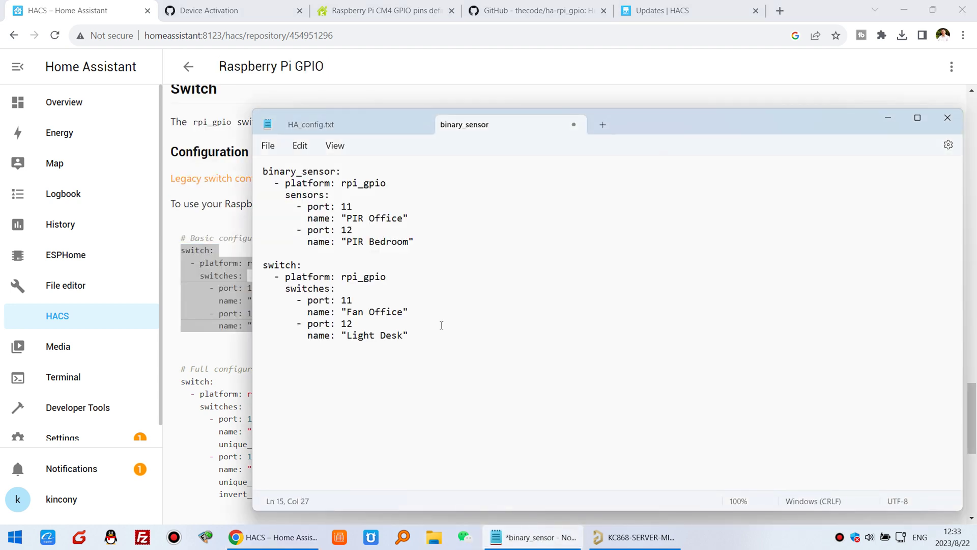
Open configuration.yaml in the File editor and paste the rpi_gpio switch example from the notes below the rest_command entries
click(202, 338)
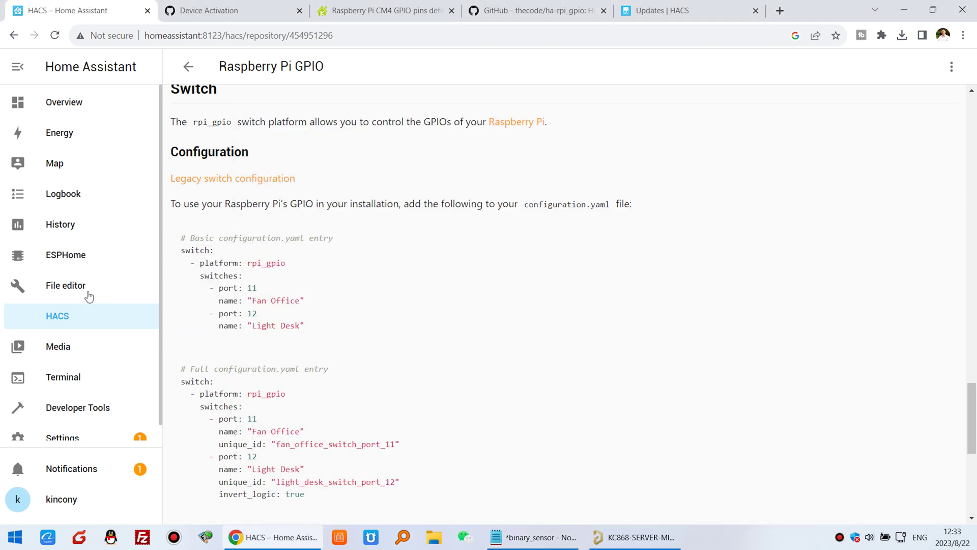
click(69, 286)
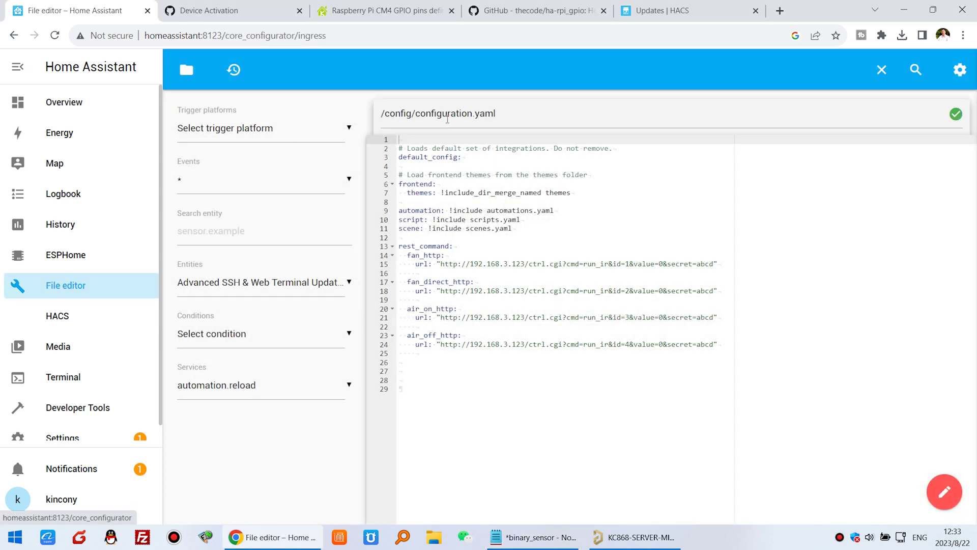
key(alt+Tab)
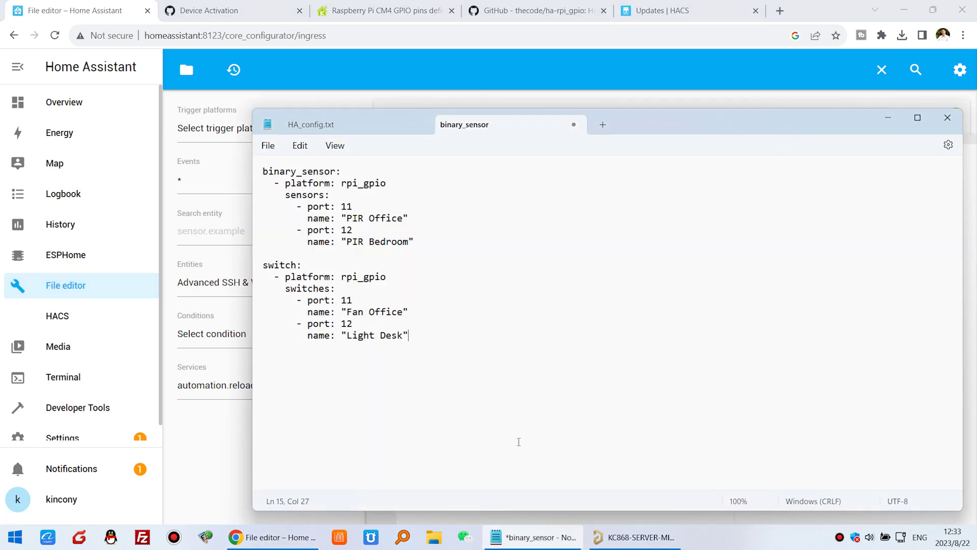
drag(419, 334, 253, 270)
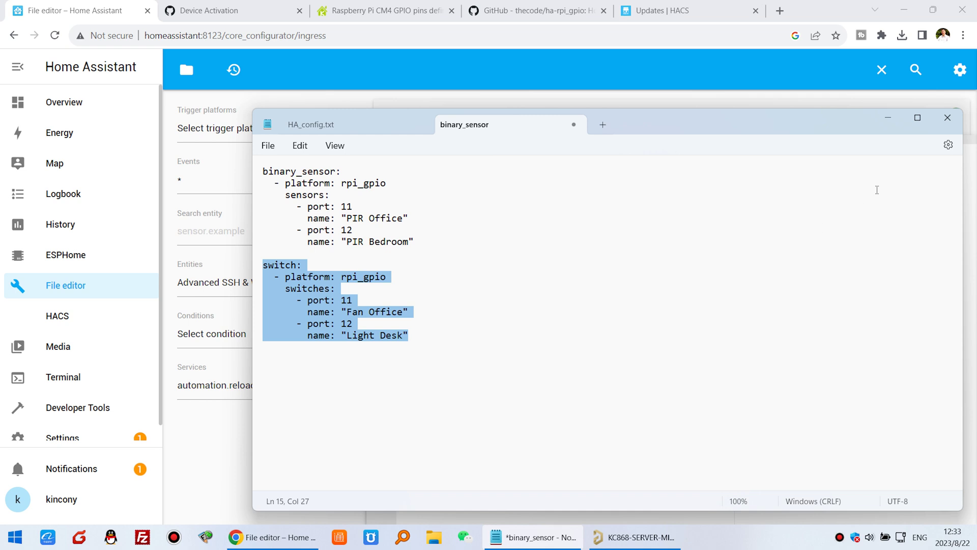
click(890, 117)
click(434, 368)
key(ctrl+v)
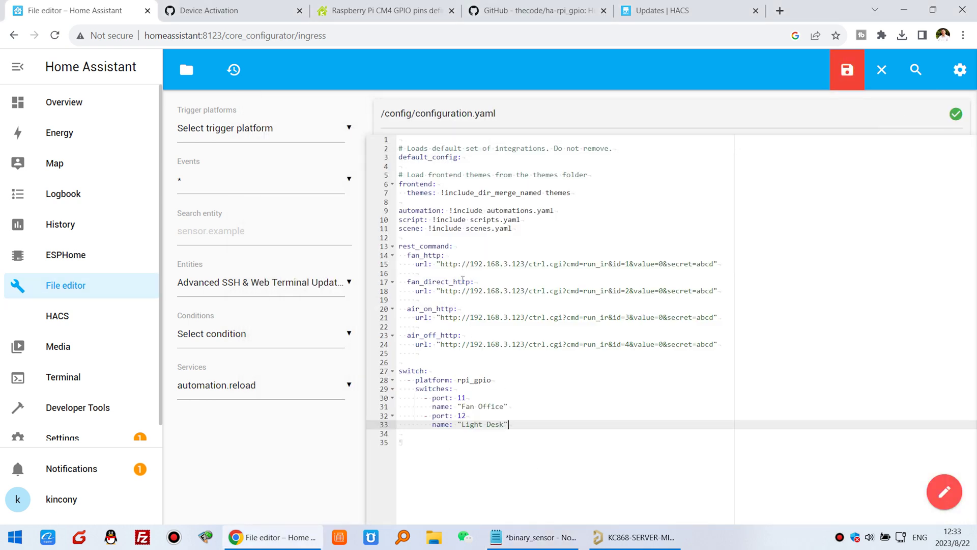
Rename the two switches in configuration.yaml to "CM4 relay1" and "CM4 relay2"
mouse_move(469, 397)
mouse_down()
mouse_move(458, 398)
mouse_move(474, 407)
mouse_move(463, 406)
mouse_up()
text(rel)
text(ya)
key(BackSpace)
key(BackSpace)
text(CM4 relay)
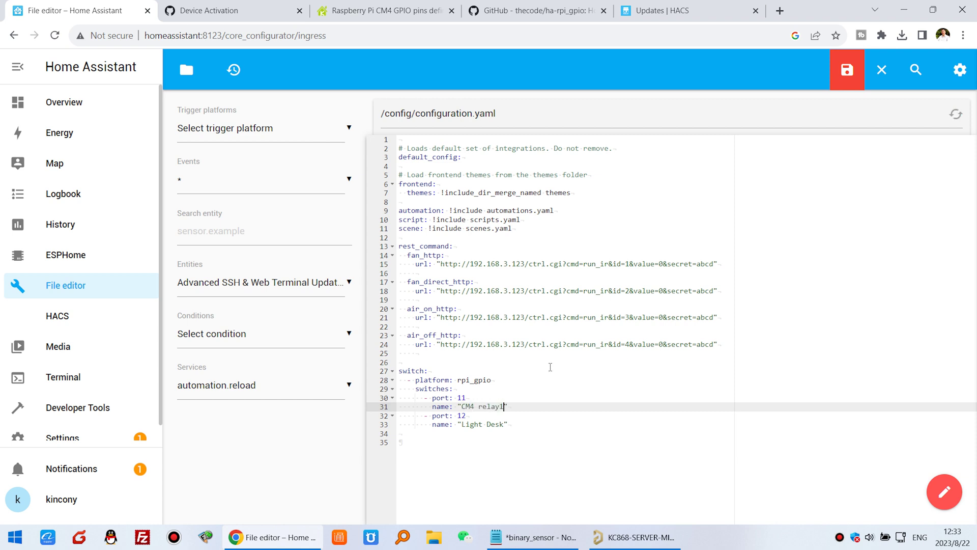
drag(505, 424, 462, 425)
text(C)
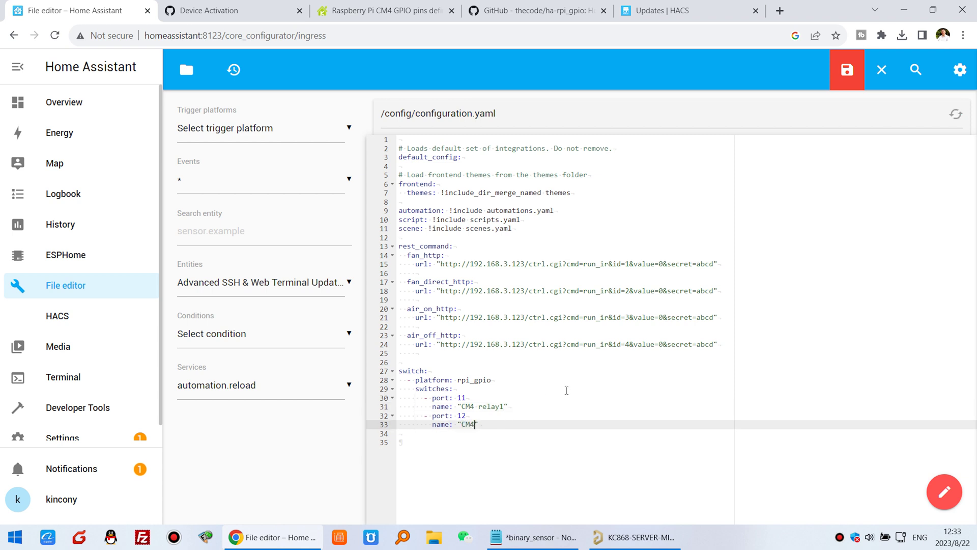
text(M4 relay2)
Look up the OUT1 pin in the forum's CM4 GPIO table and set the port of CM4 relay1 to 5
drag(467, 398, 457, 398)
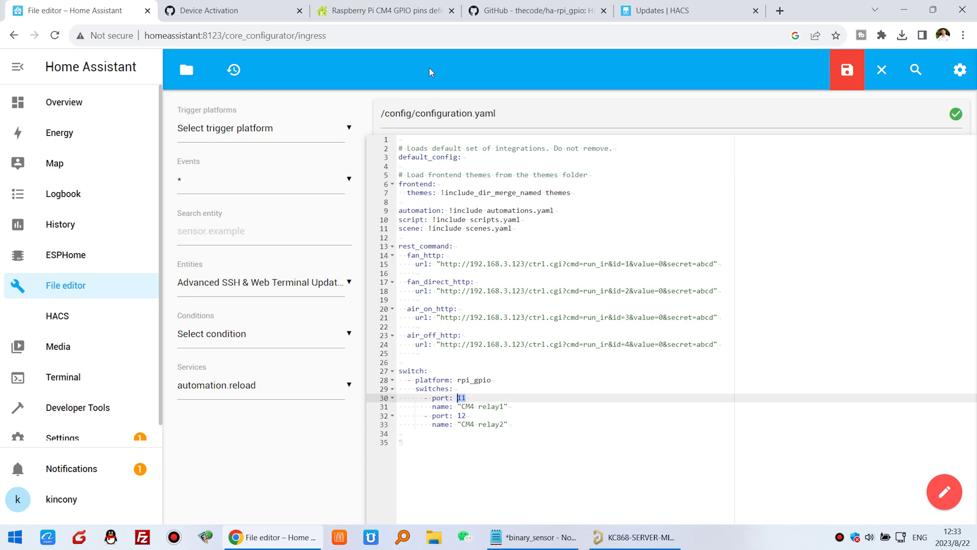
click(387, 11)
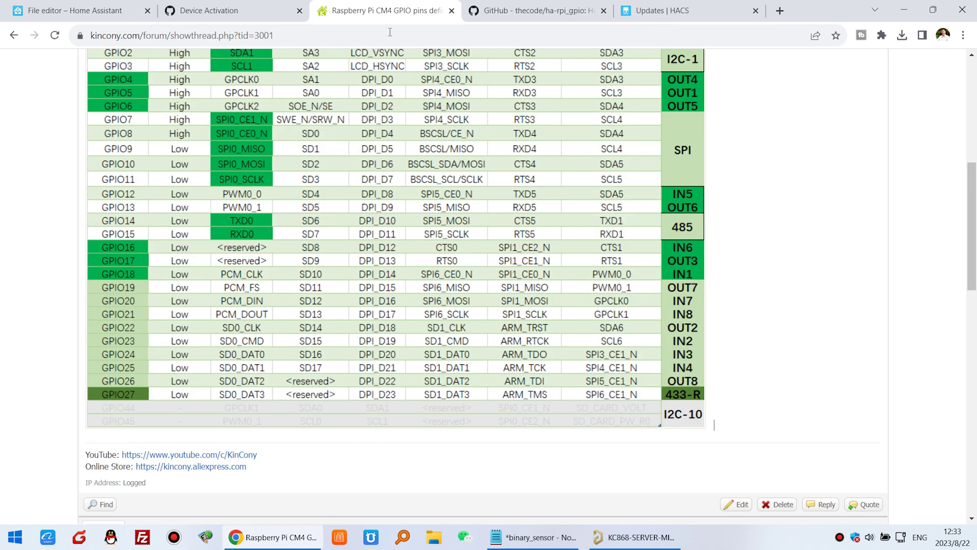
scroll(694, 233, up, 2)
scroll(694, 233, down, 1)
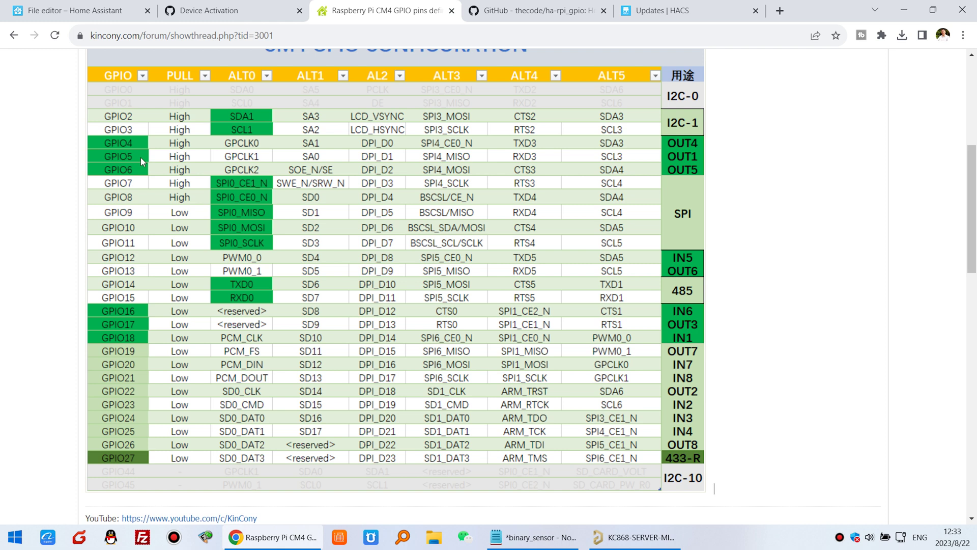
click(77, 15)
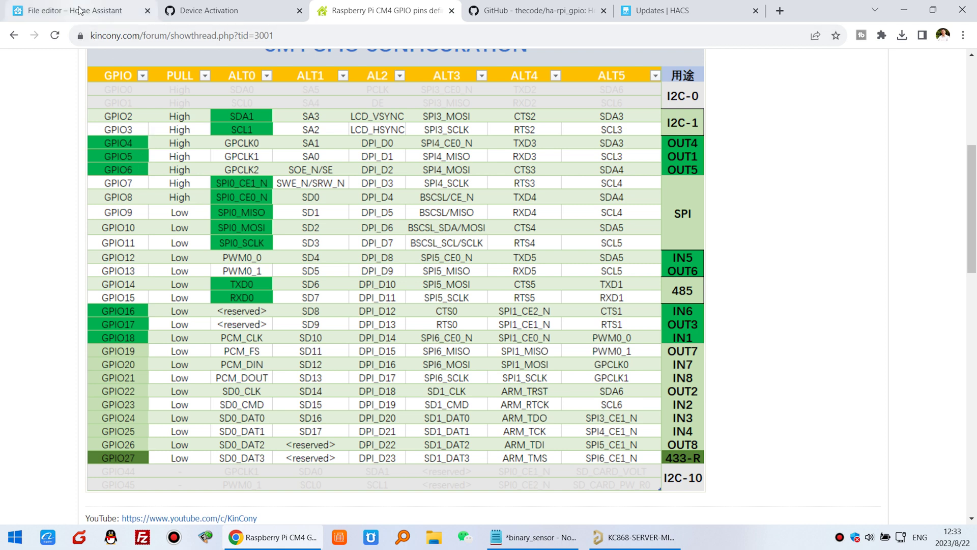
text(12)
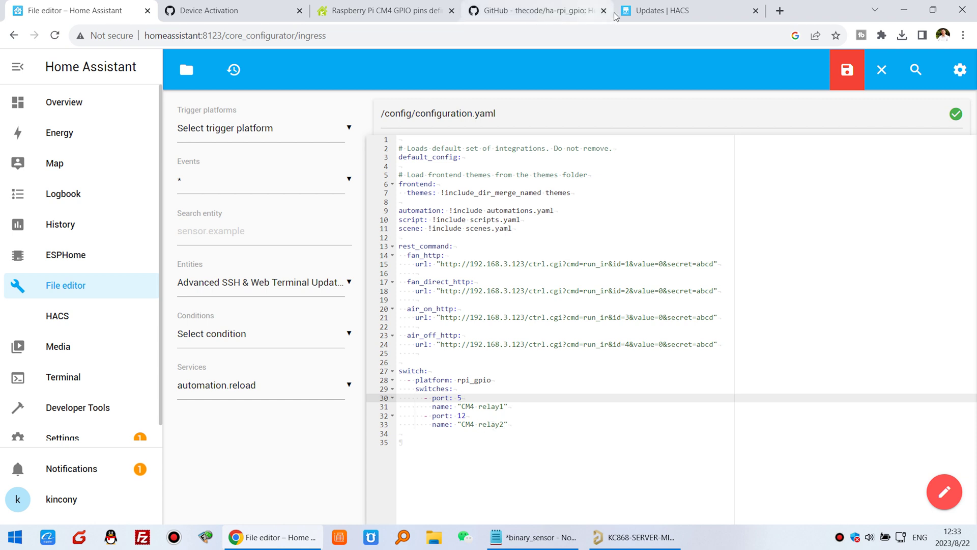
Look up the OUT2 pin in the forum's GPIO table and set the port of CM4 relay2 to 22
click(421, 12)
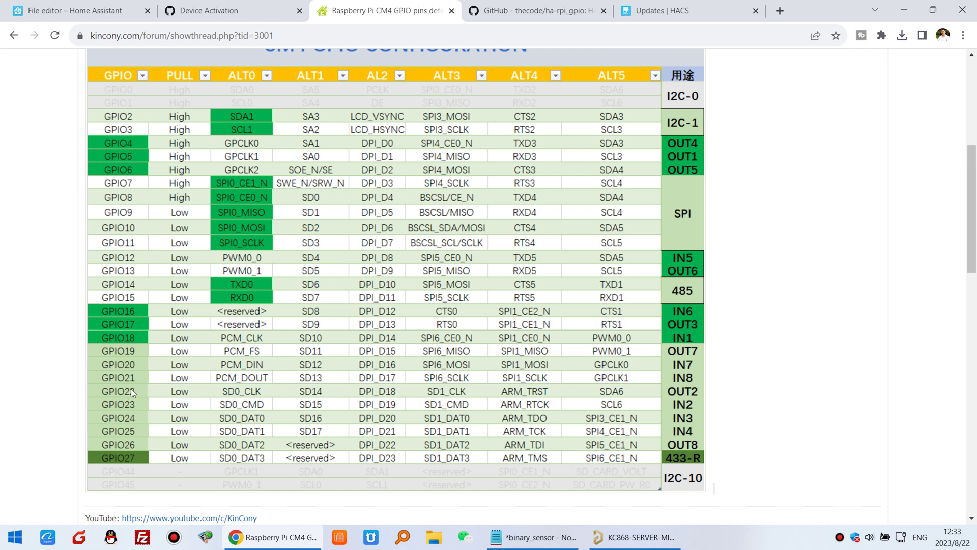
click(91, 10)
double_click(465, 417)
text(22)
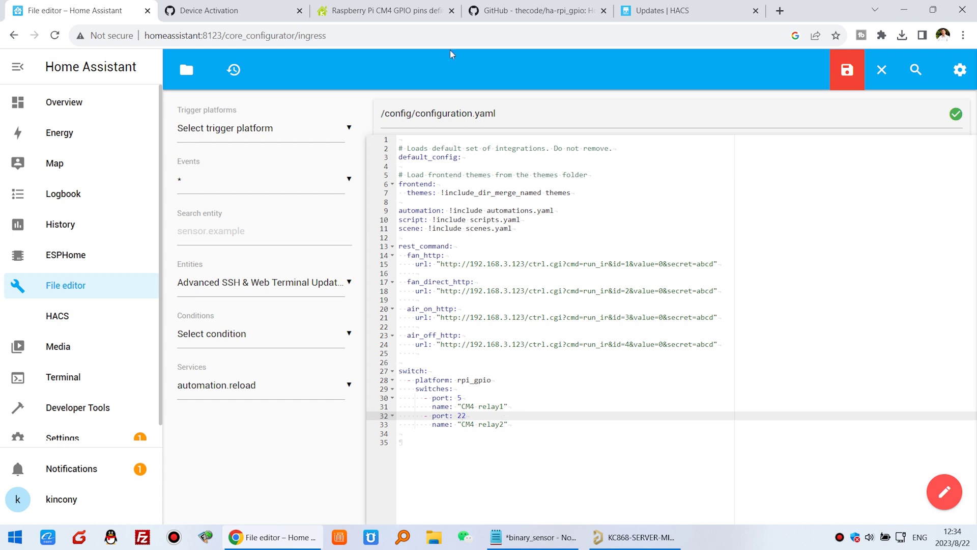
Copy the relay and digital input port lists from the forum post into the Notepad notes below the switch block
click(643, 11)
click(383, 11)
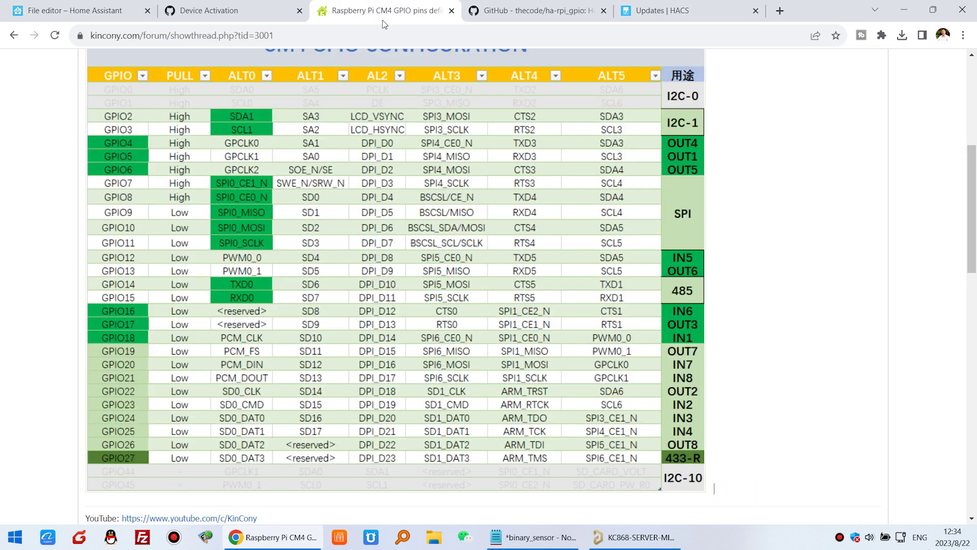
scroll(251, 432, down, 10)
drag(172, 406, 81, 170)
key(ctrl+c)
click(75, 10)
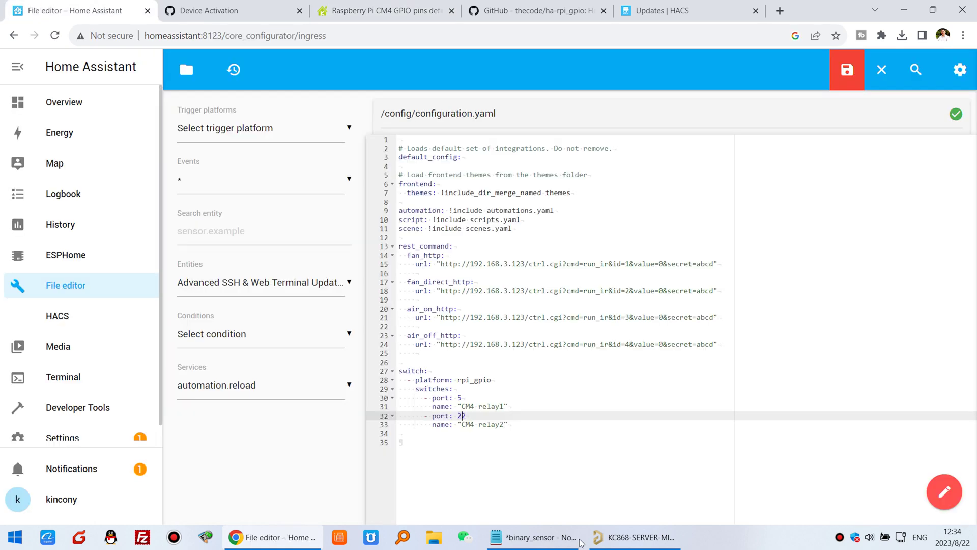
click(535, 537)
click(555, 393)
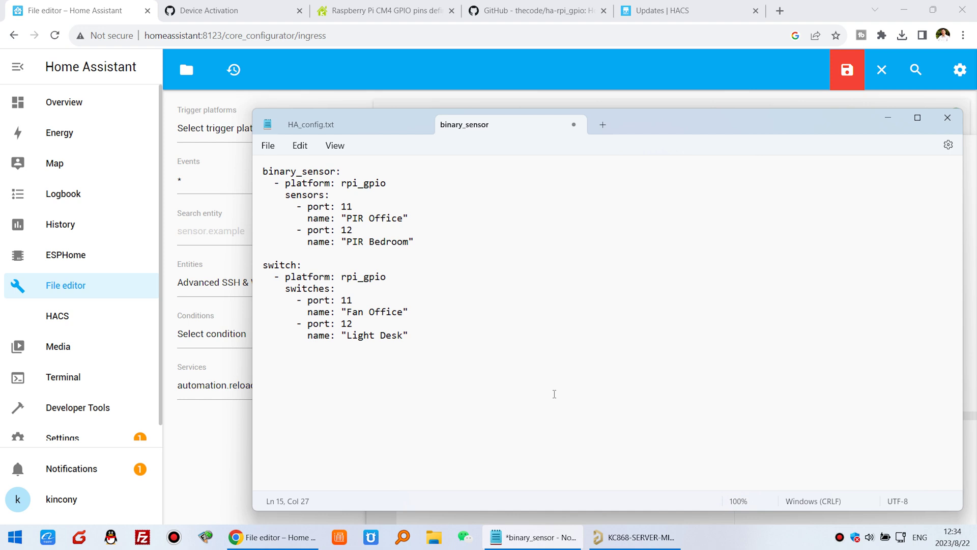
key(ctrl+v)
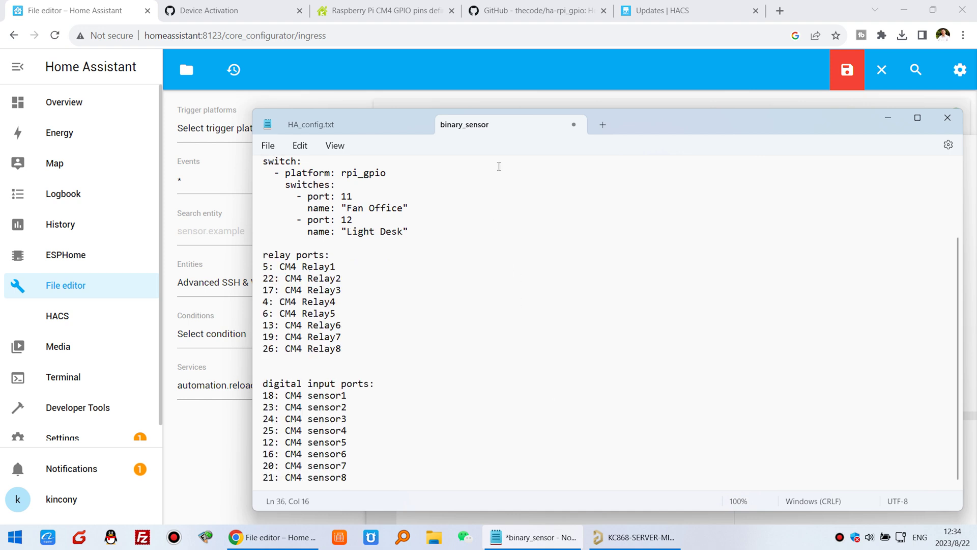
Dock the Notepad notes to the right half of the screen and return to the maximized Home Assistant file editor
key(super+Right)
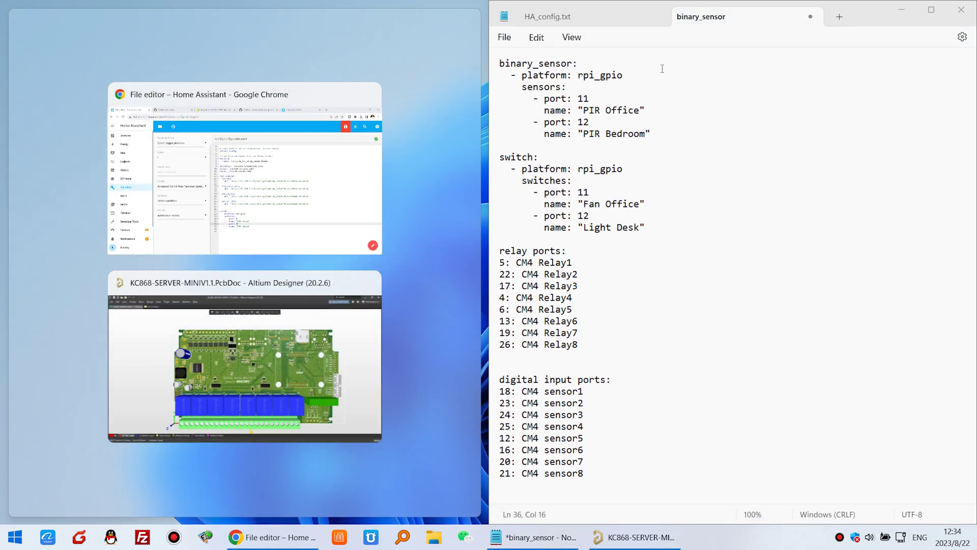
key(Return)
key(super+Up)
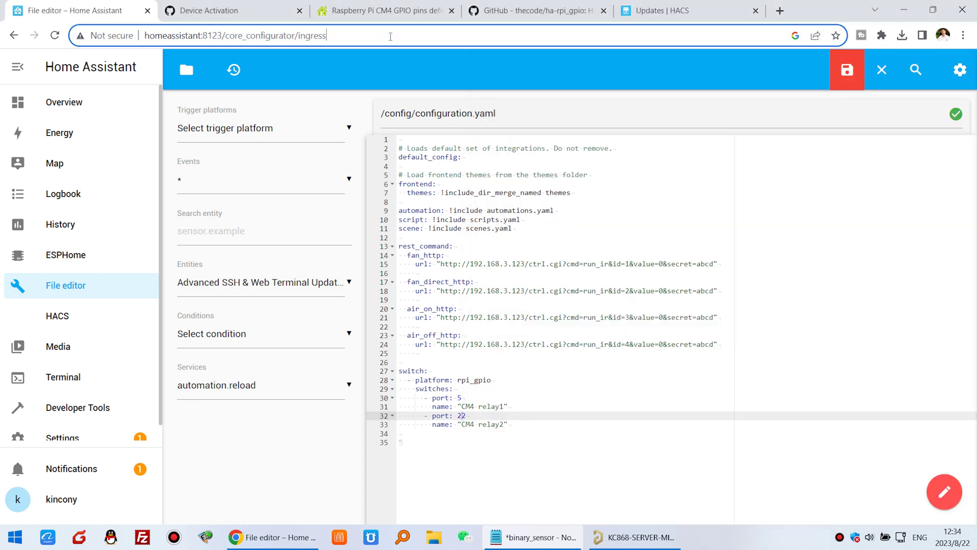
click(391, 35)
Duplicate the CM4 relay1 and relay2 entries three times below themselves to get eight entries under switches
drag(519, 423, 383, 401)
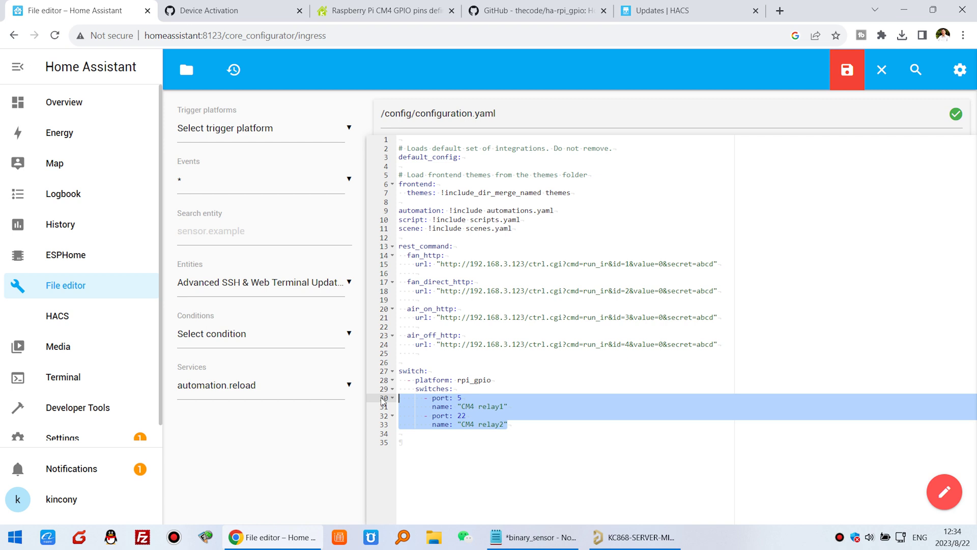
key(ctrl+c)
click(428, 438)
key(ctrl+v)
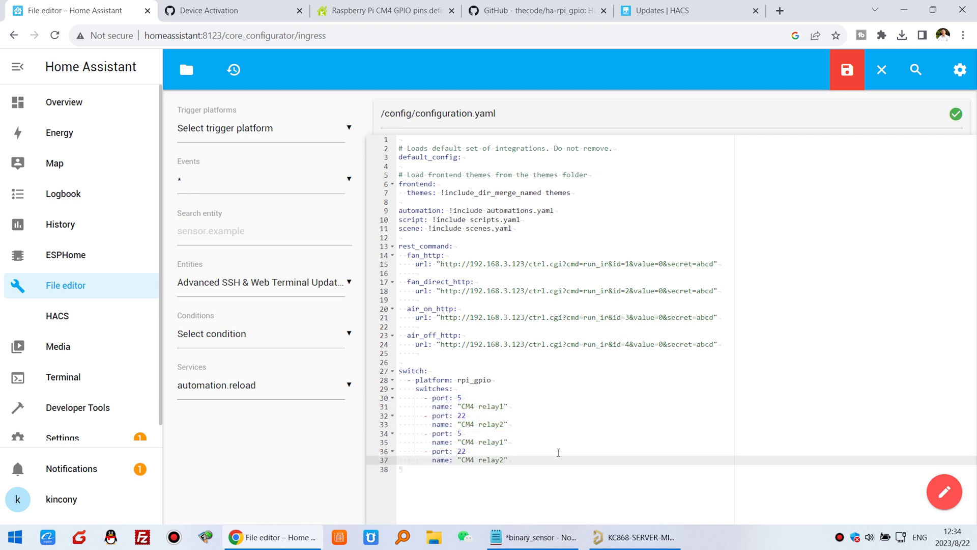
key(ctrl+v)
drag(527, 500, 400, 469)
key(BackSpace)
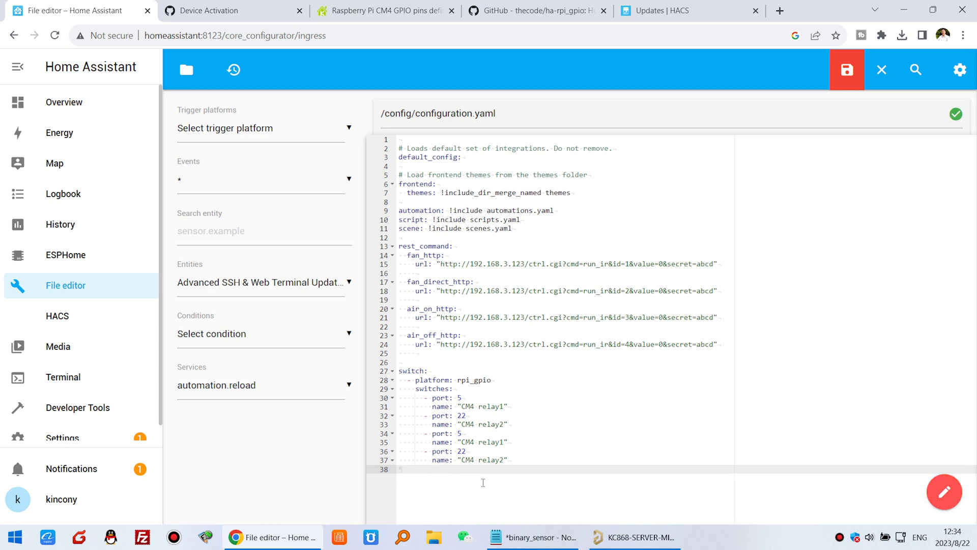
key(ctrl+v)
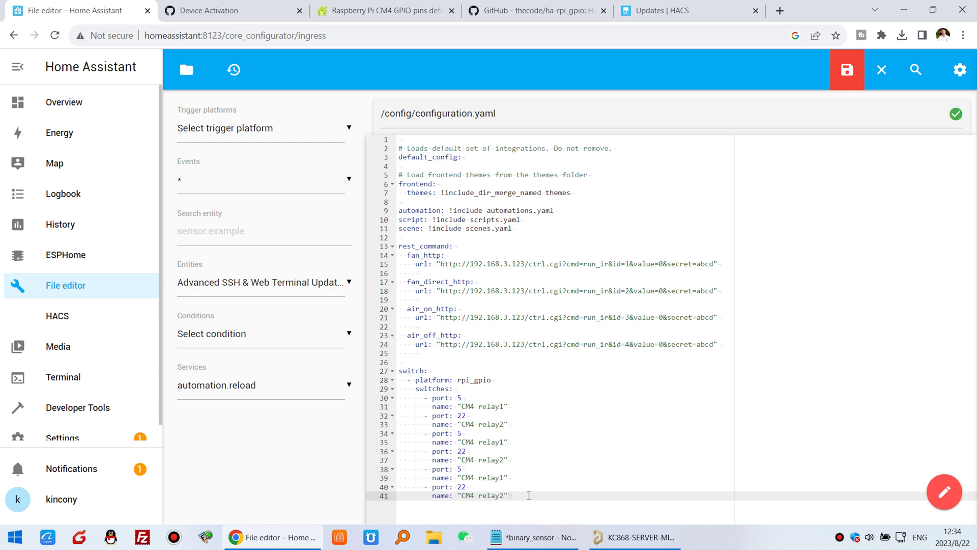
key(Return)
key(ctrl+v)
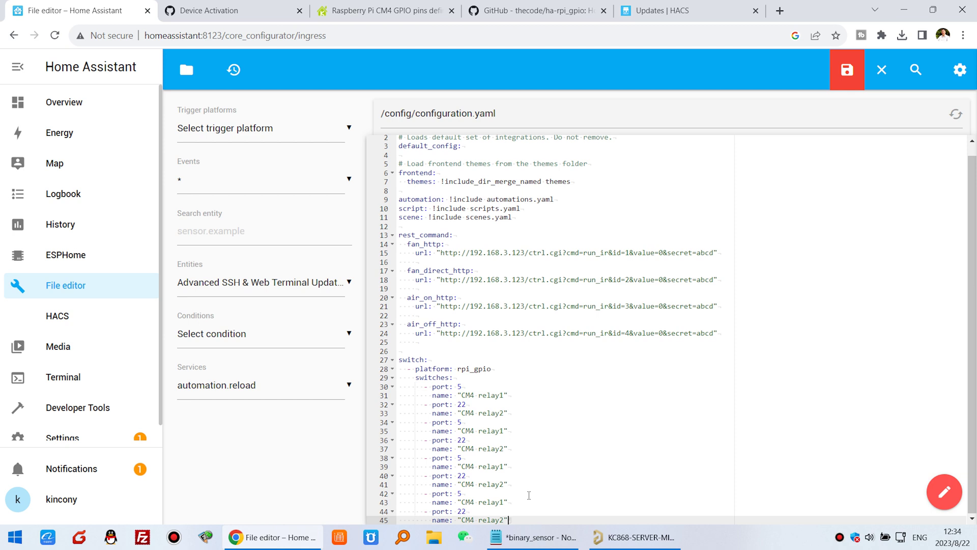
Rename the six copied switch entries in order from "CM4 relay3" to "CM4 relay8"
click(505, 423)
click(505, 431)
key(BackSpace)
text(3)
key(Down)
key(Down)
key(BackSpace)
text(4)
key(Down)
key(Down)
key(BackSpace)
text(5)
key(Down)
key(Down)
key(BackSpace)
text(6)
key(Down)
key(Down)
key(BackSpace)
text(7)
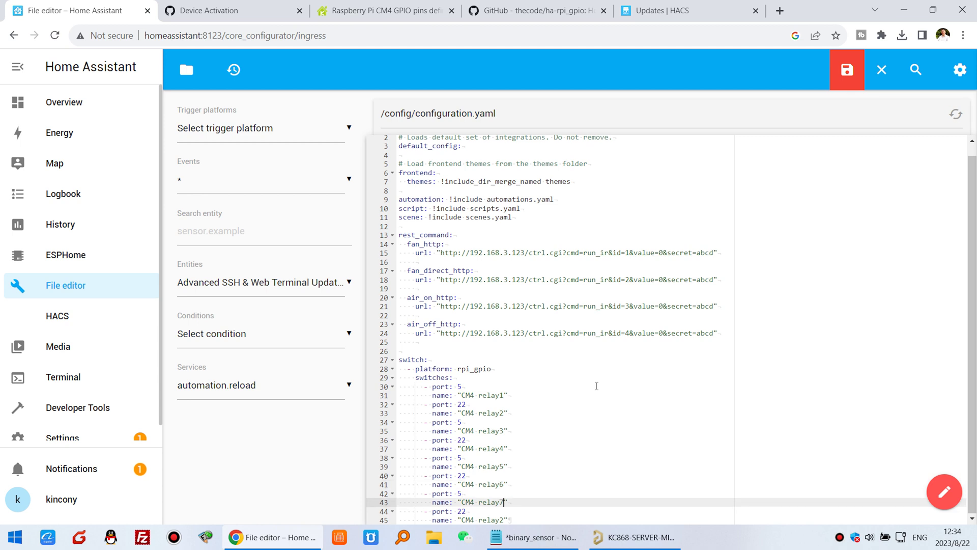
key(Down)
key(Down)
key(BackSpace)
text(8)
Consult the relay port list in Notepad and set the port of CM4 relay3 to 17 and CM4 relay4 to 4
click(533, 537)
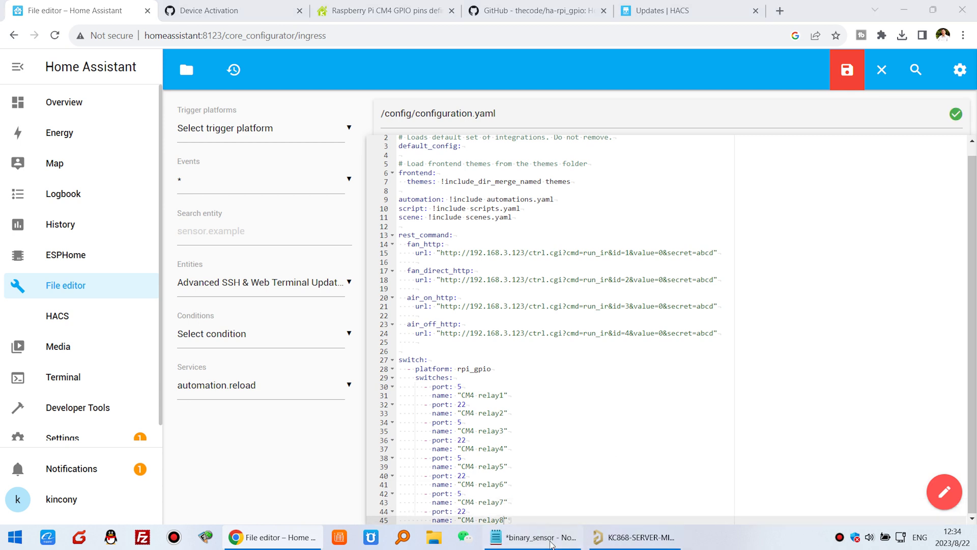
click(508, 263)
drag(510, 276, 496, 279)
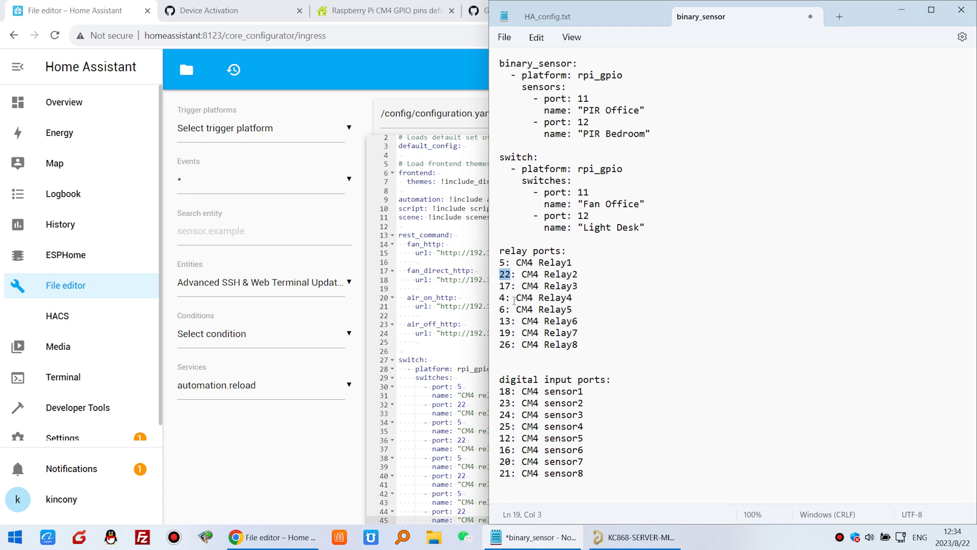
click(462, 423)
key(BackSpace)
text(1)
key(Down)
key(Down)
key(BackSpace)
key(BackSpace)
text(4)
Check the Notepad port list and set the port of CM4 relay5 to 6 and CM4 relay6 to 13
key(alt+Tab)
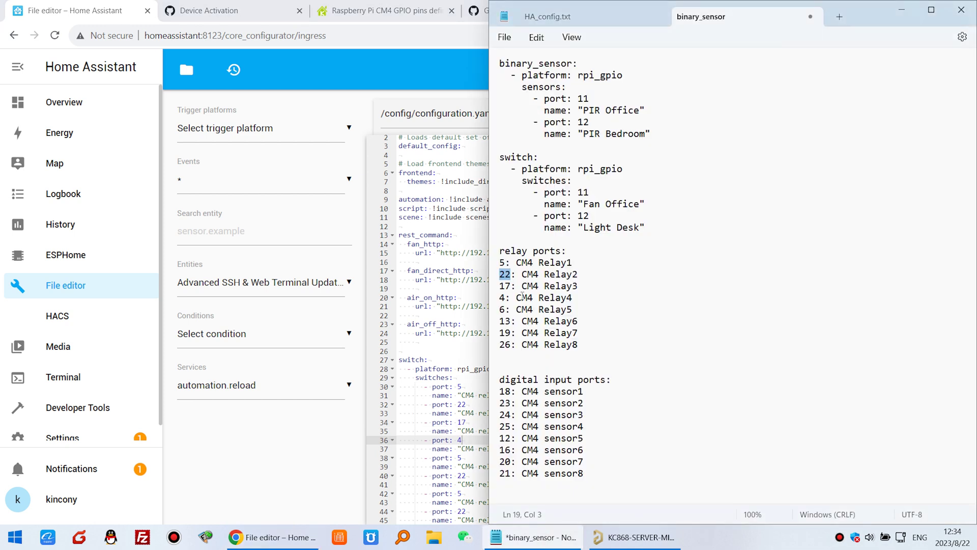
click(506, 309)
click(464, 456)
key(BackSpace)
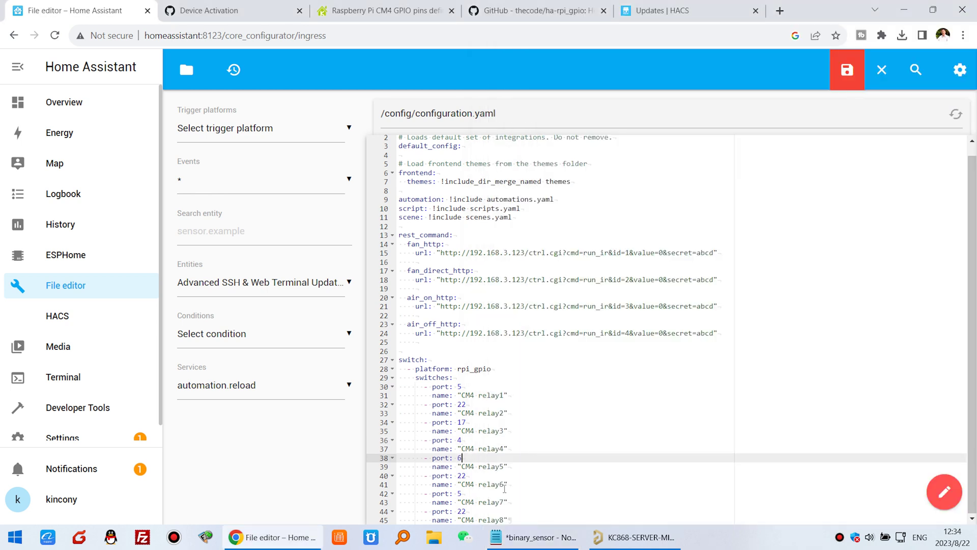
click(472, 478)
key(BackSpace)
key(BackSpace)
text(13)
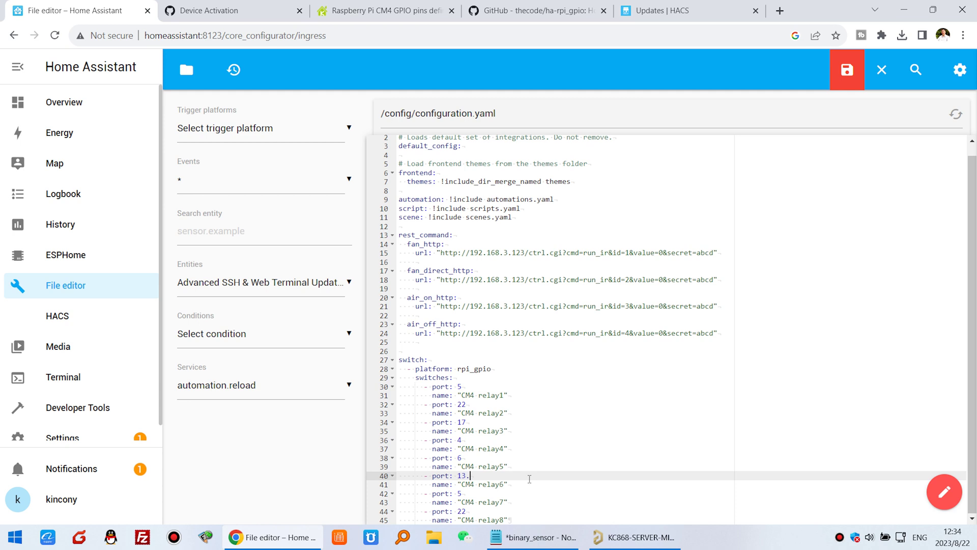
Check the Notepad port list and set the port of CM4 relay7 to 19 and CM4 relay8 to 26
click(534, 537)
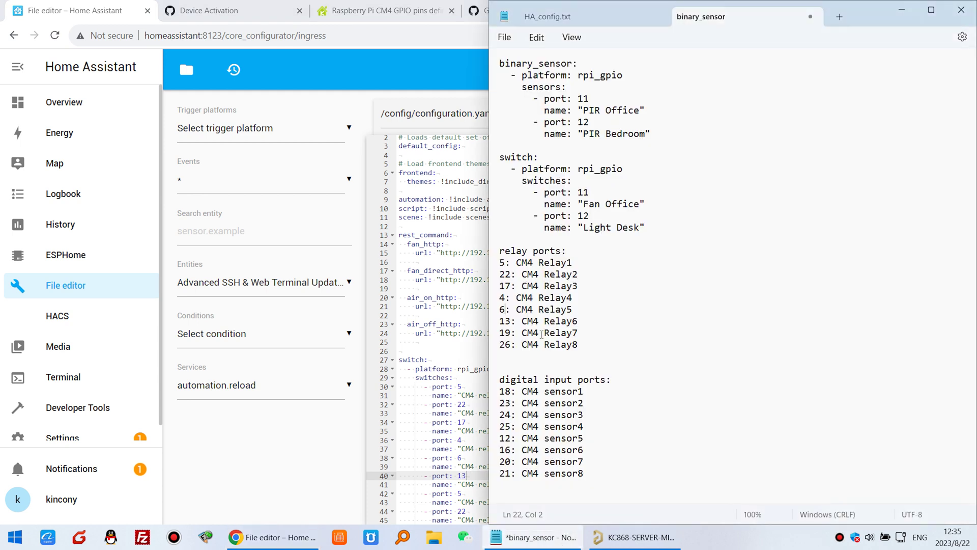
click(468, 504)
click(462, 493)
key(BackSpace)
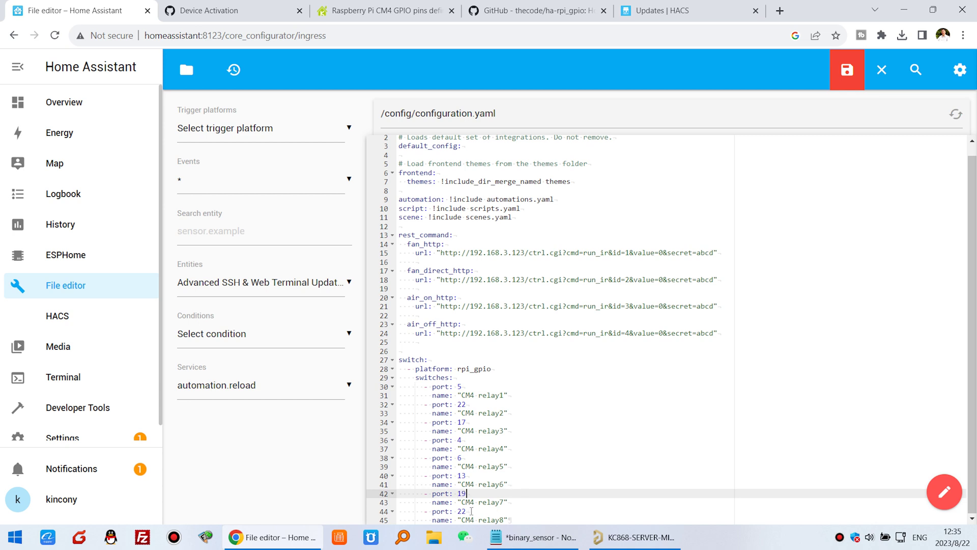
click(471, 511)
key(BackSpace)
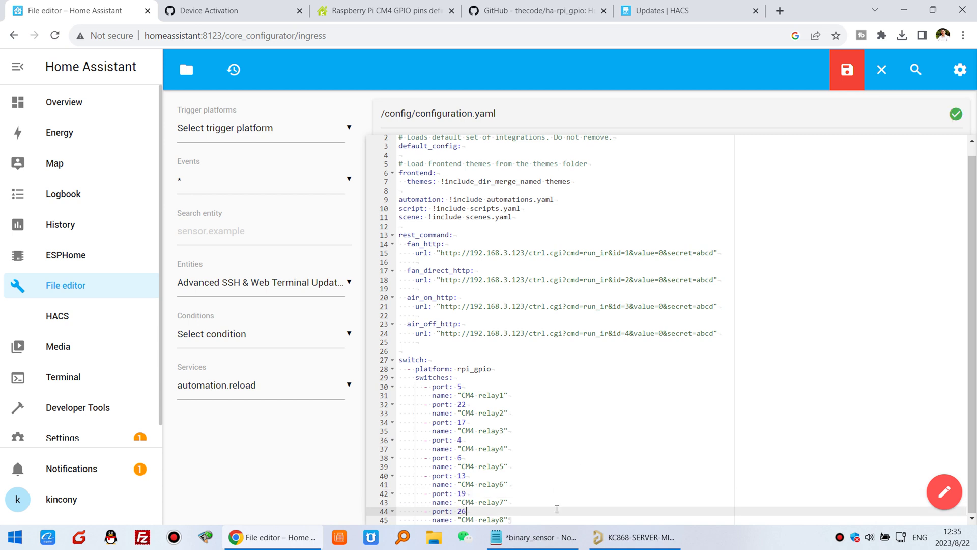
Review the relay entries, remove the extra blank line above the switch block and save configuration.yaml
drag(519, 520, 376, 386)
click(532, 396)
drag(461, 395, 510, 396)
click(498, 382)
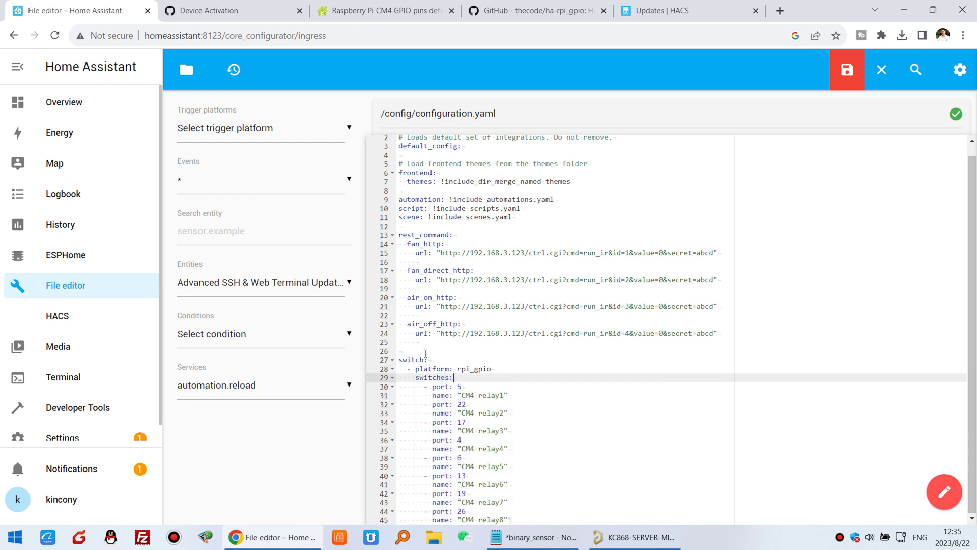
click(441, 349)
key(Delete)
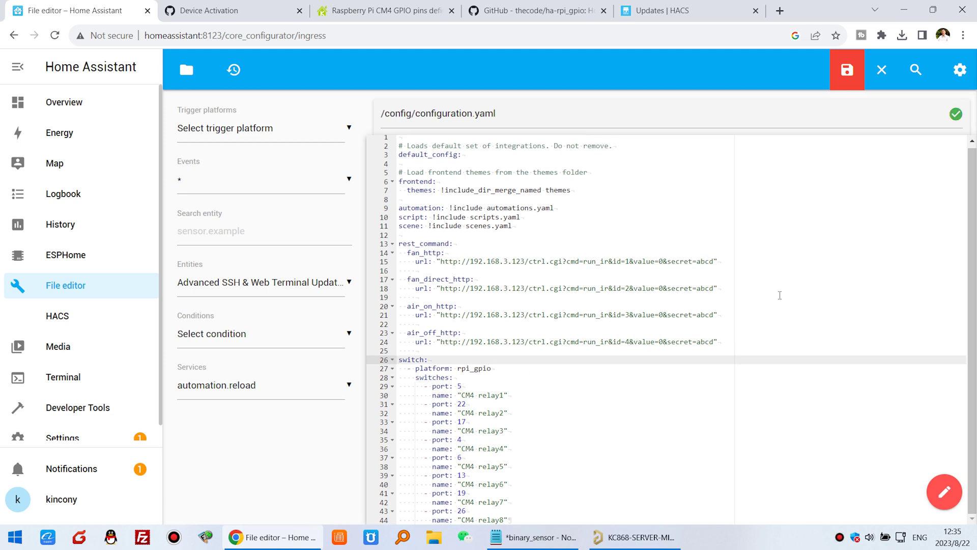
click(843, 75)
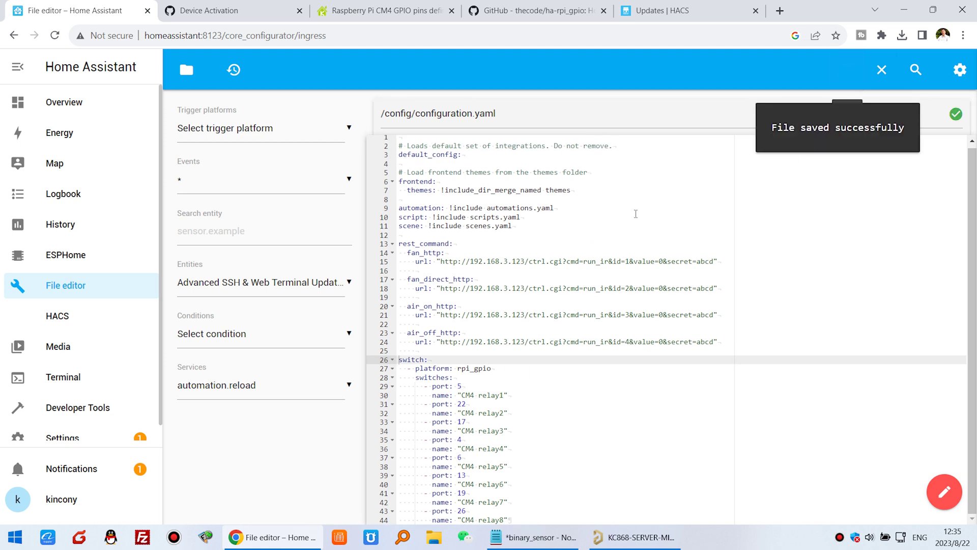
Restart Home Assistant from the System settings and confirm the restart
scroll(75, 430, down, 1)
click(75, 429)
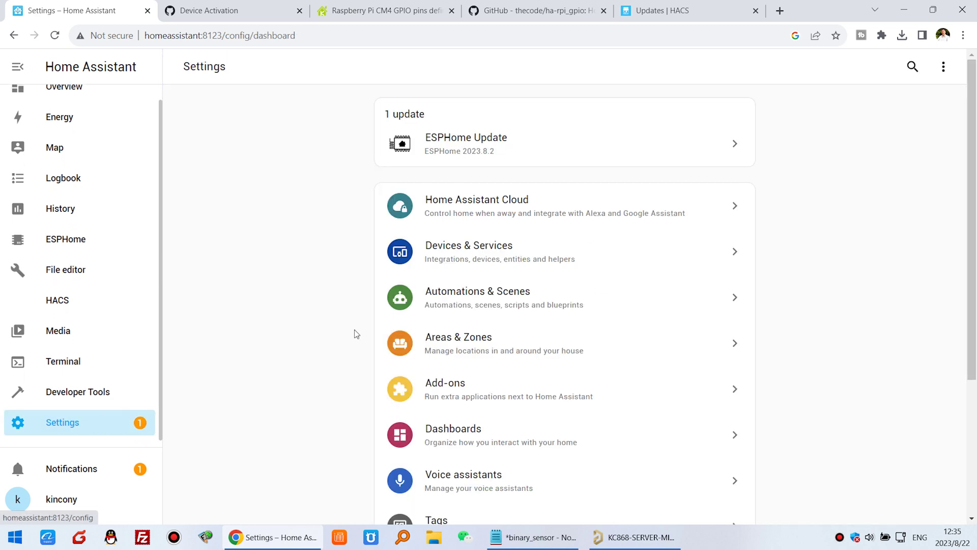
scroll(611, 356, down, 4)
click(509, 422)
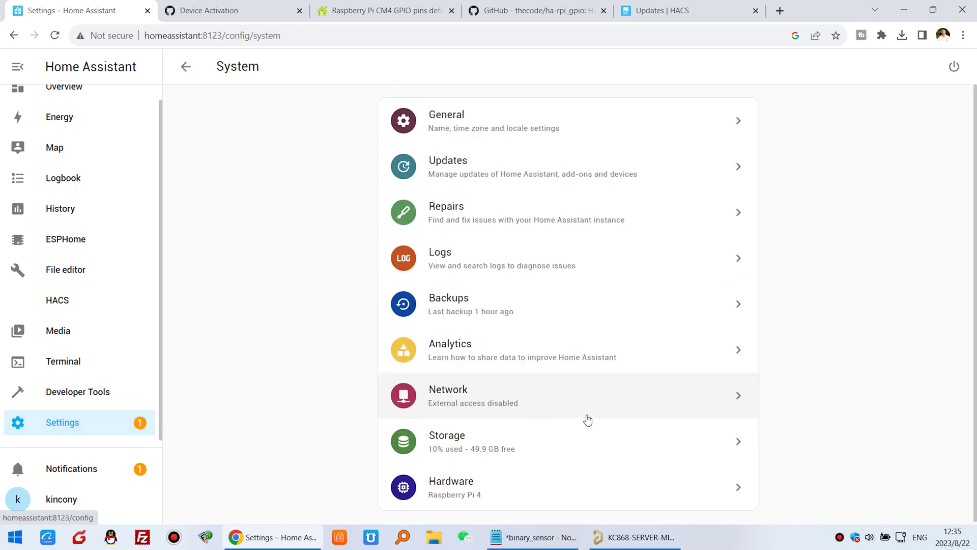
click(954, 66)
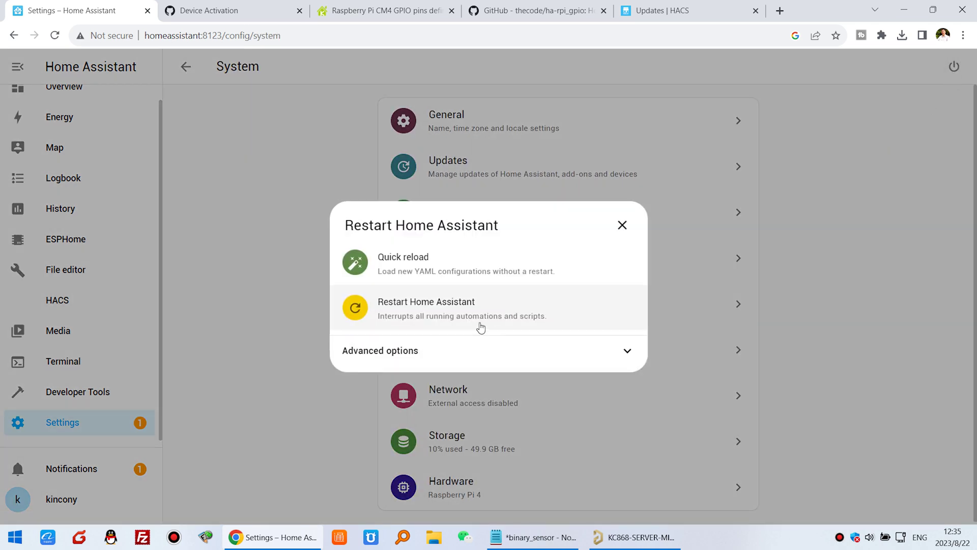
click(448, 310)
click(580, 325)
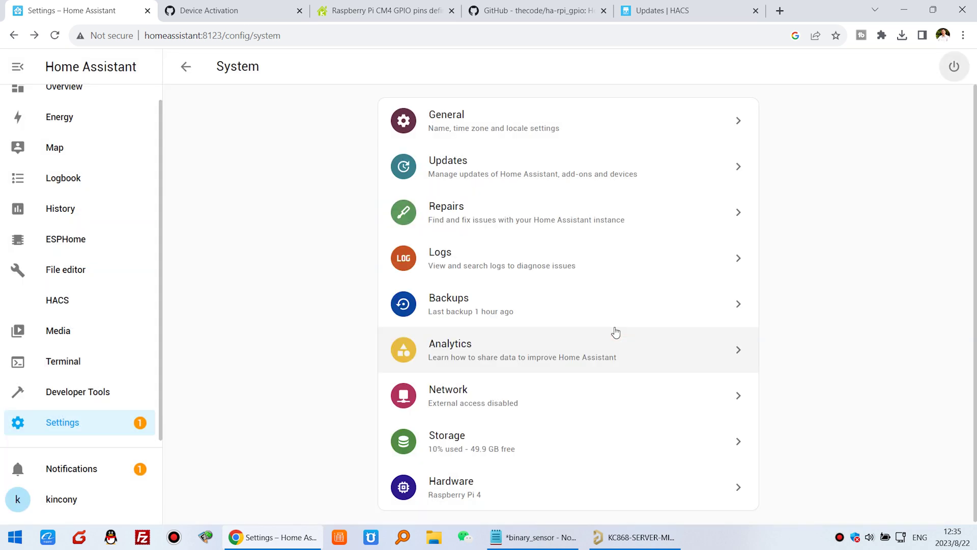
Check the entities list under Devices & Services for the CM4 relay switches
scroll(98, 277, down, 1)
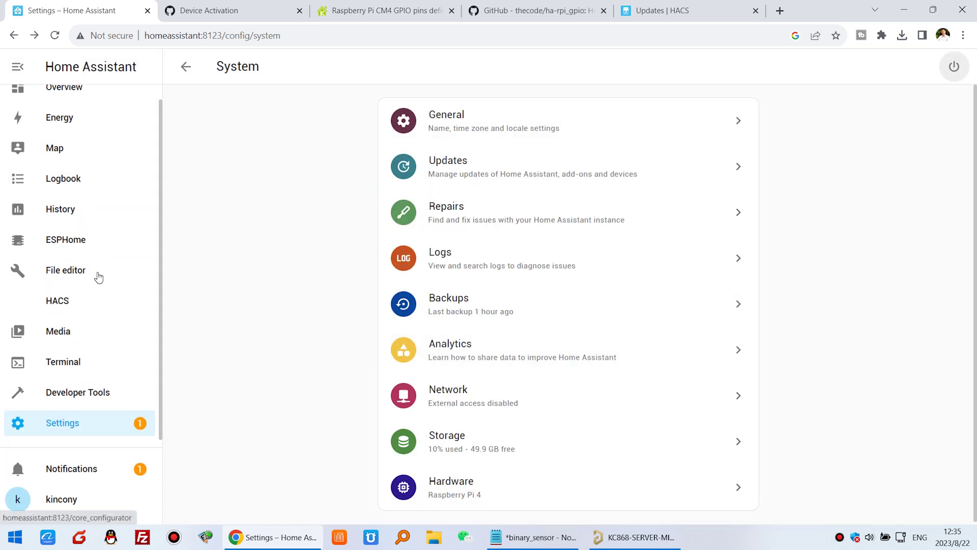
click(67, 424)
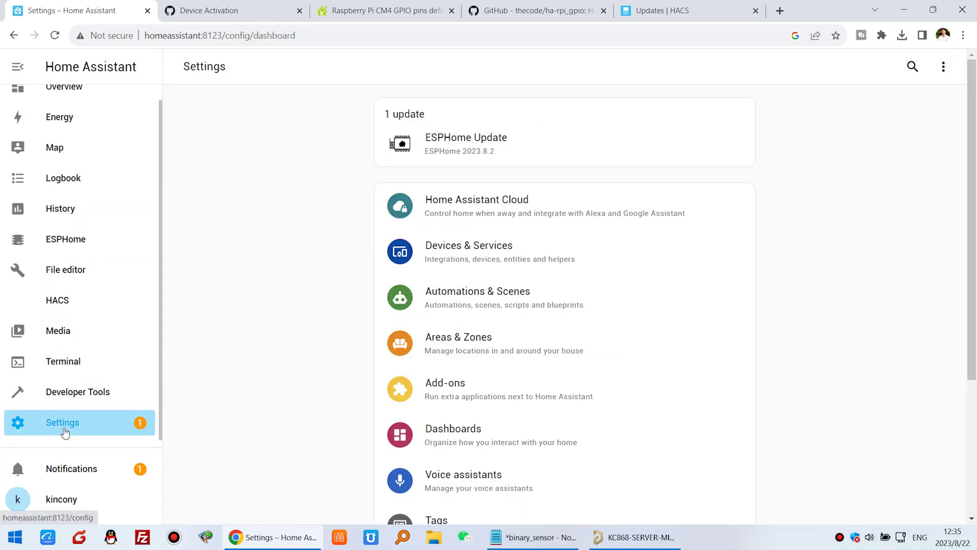
click(511, 258)
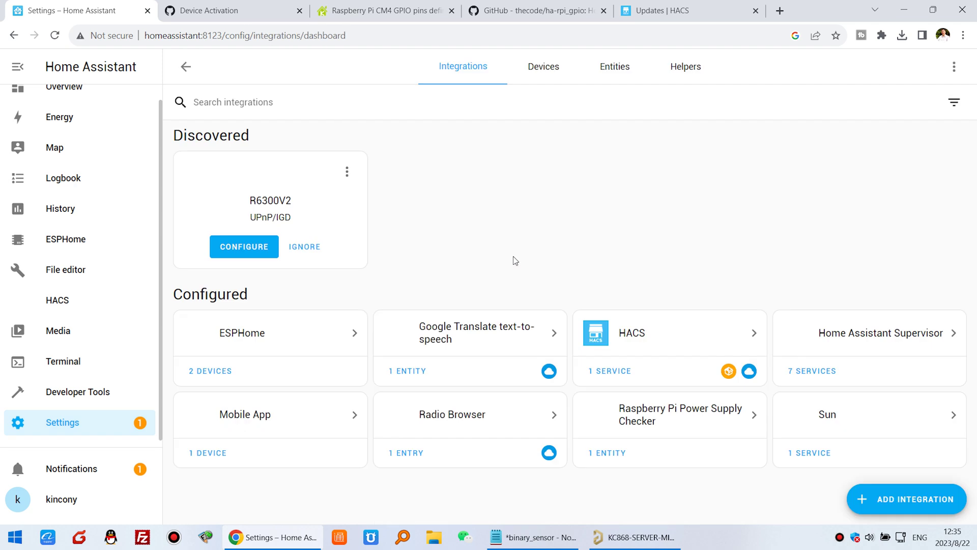
click(620, 75)
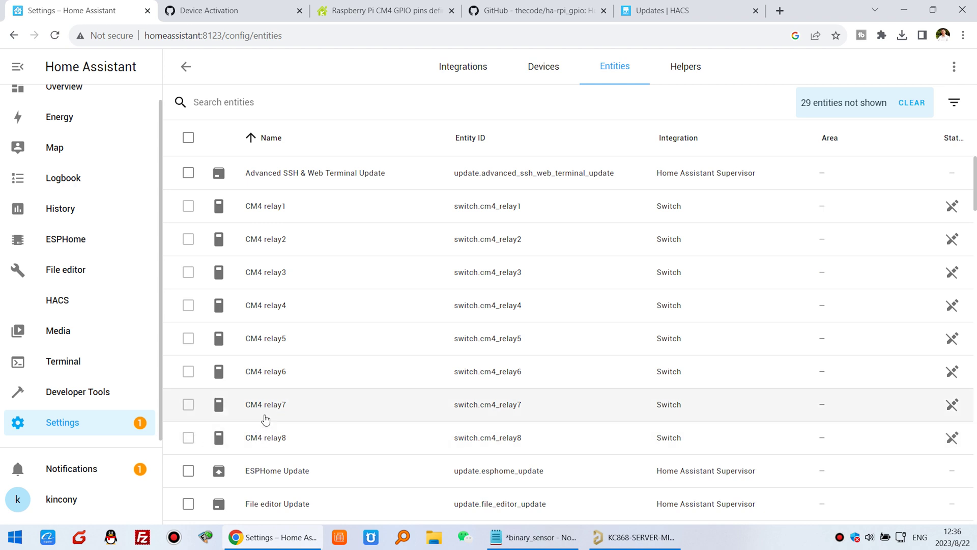
Edit the Overview dashboard and add a new view titled "KinCony Server Mini"
scroll(116, 130, up, 1)
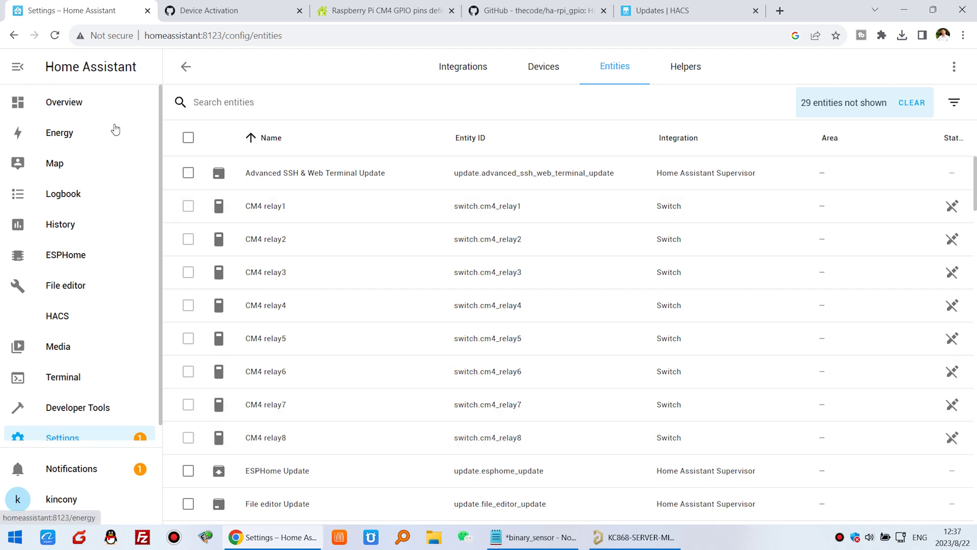
click(78, 106)
click(939, 68)
click(917, 103)
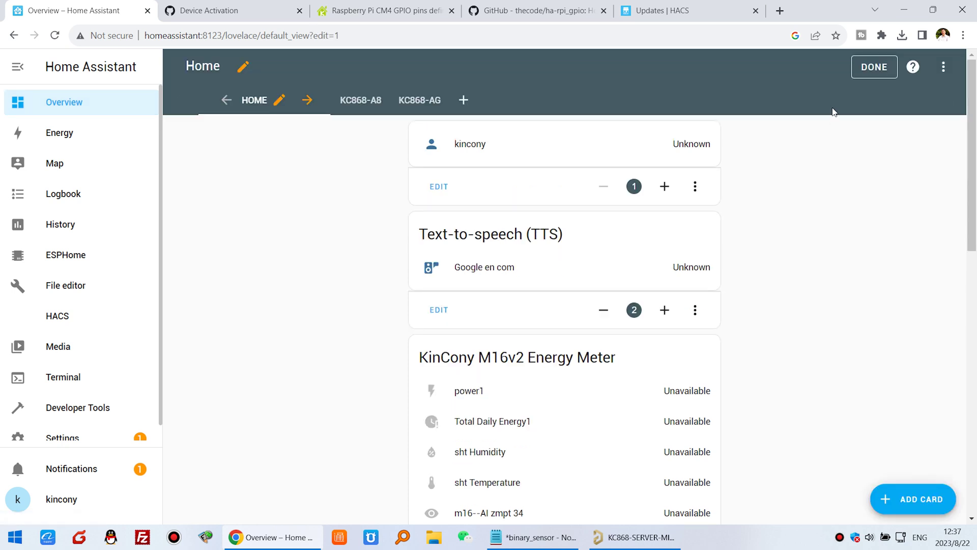
click(463, 99)
click(367, 191)
text(C)
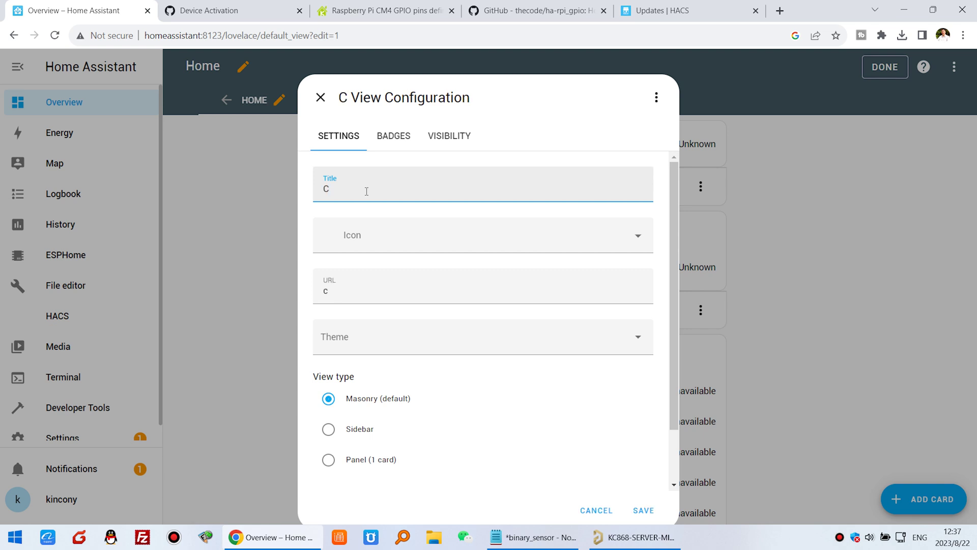
key(BackSpace)
text(Kin)
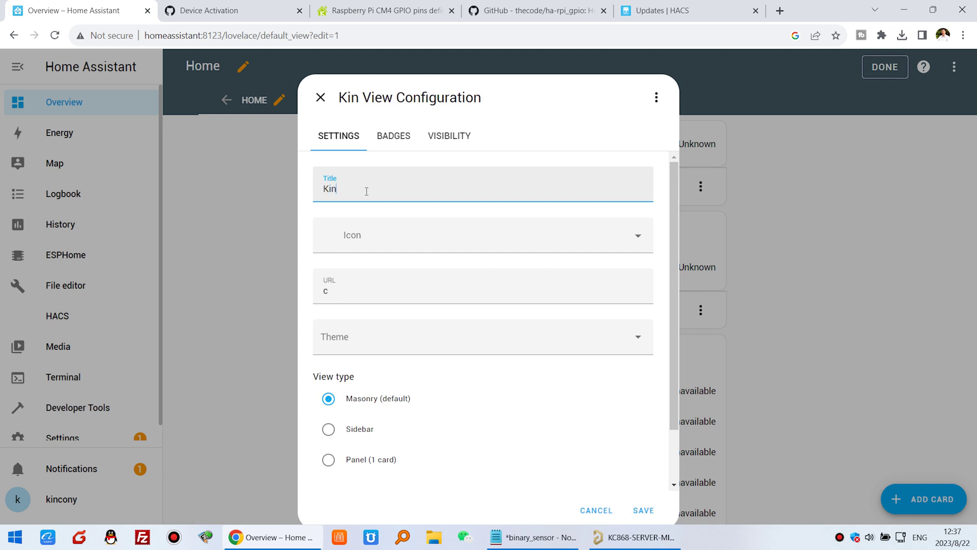
text(Cony Se)
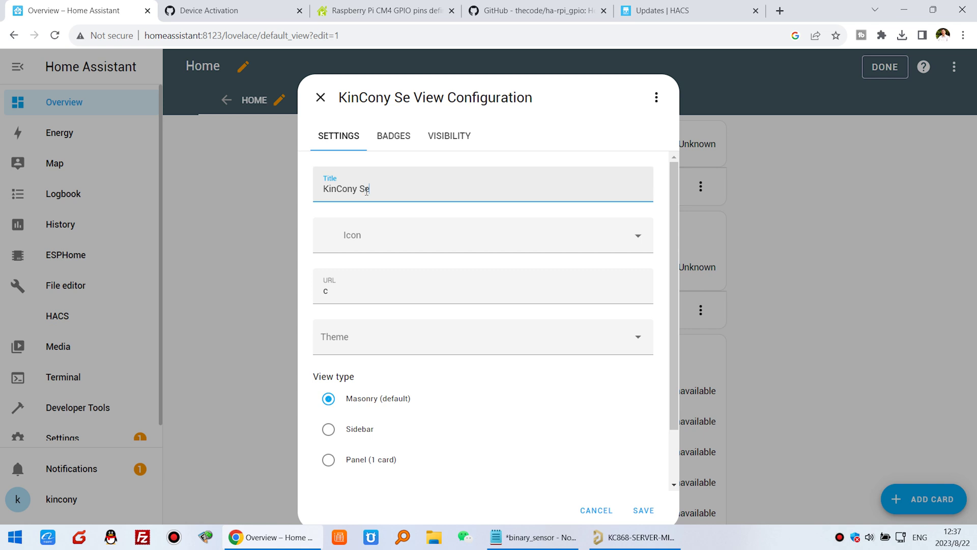
text(rver Mini)
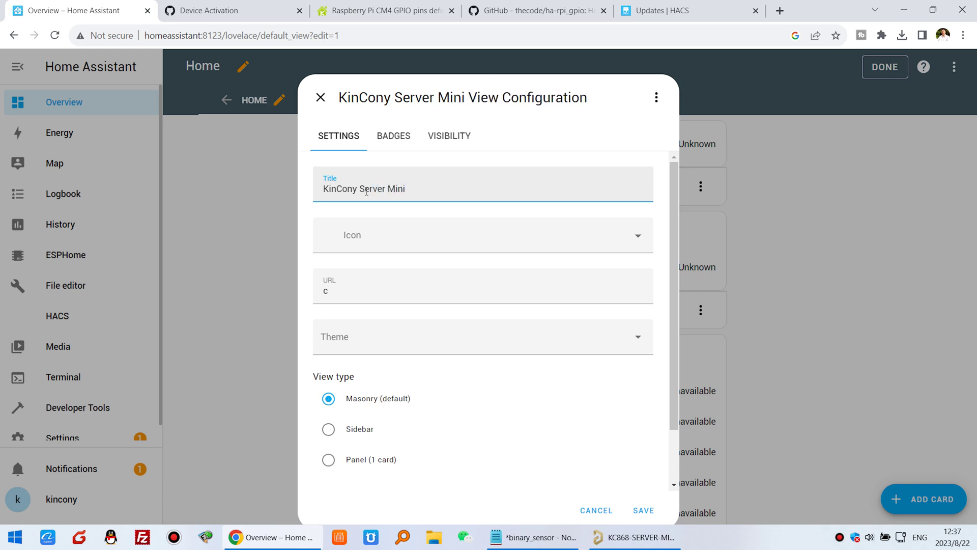
click(643, 510)
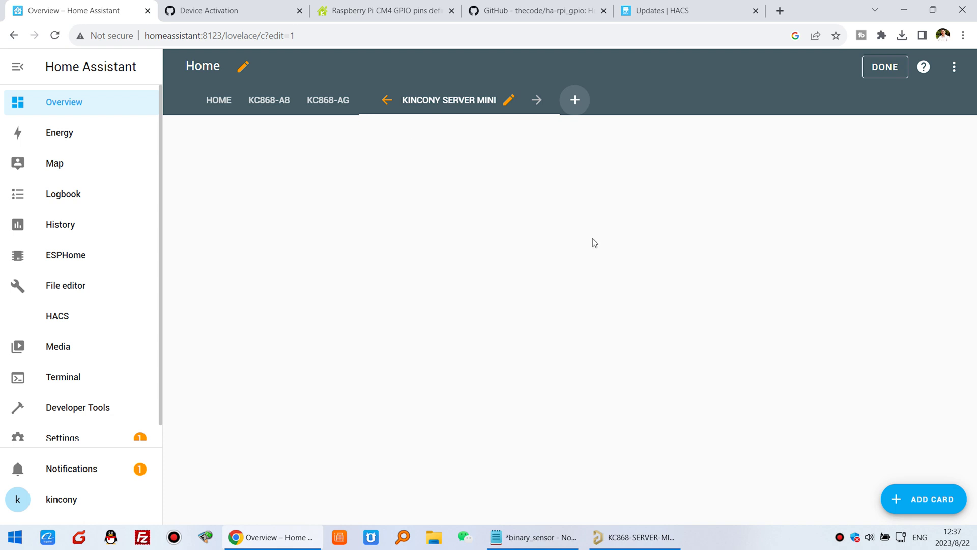
Add an Entities card to the KinCony Server Mini view and title it "Relay Output"
click(930, 499)
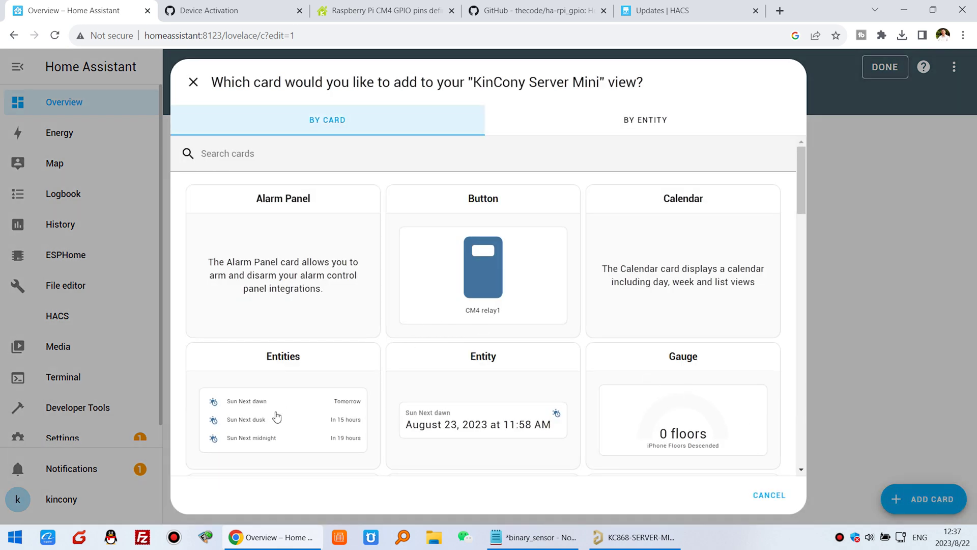
click(298, 418)
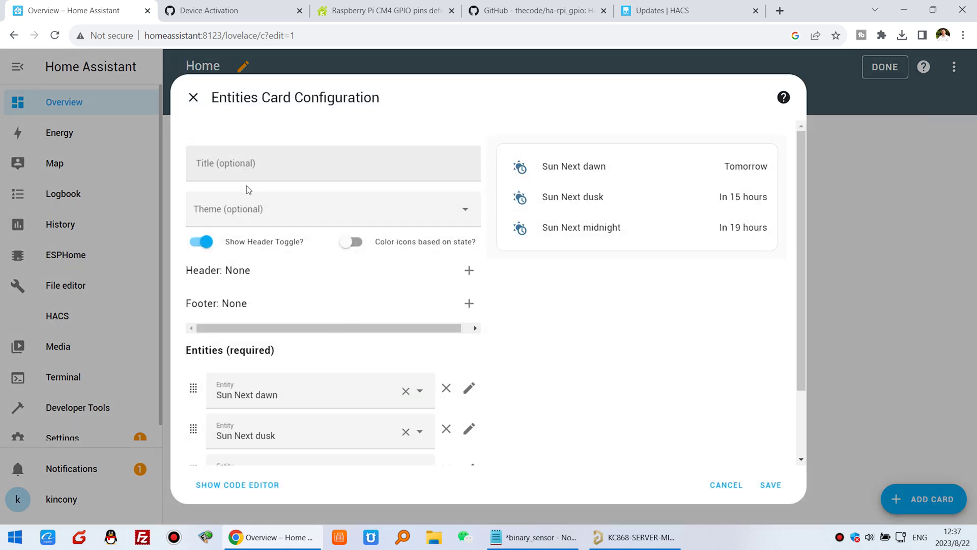
click(253, 169)
text(Relzay)
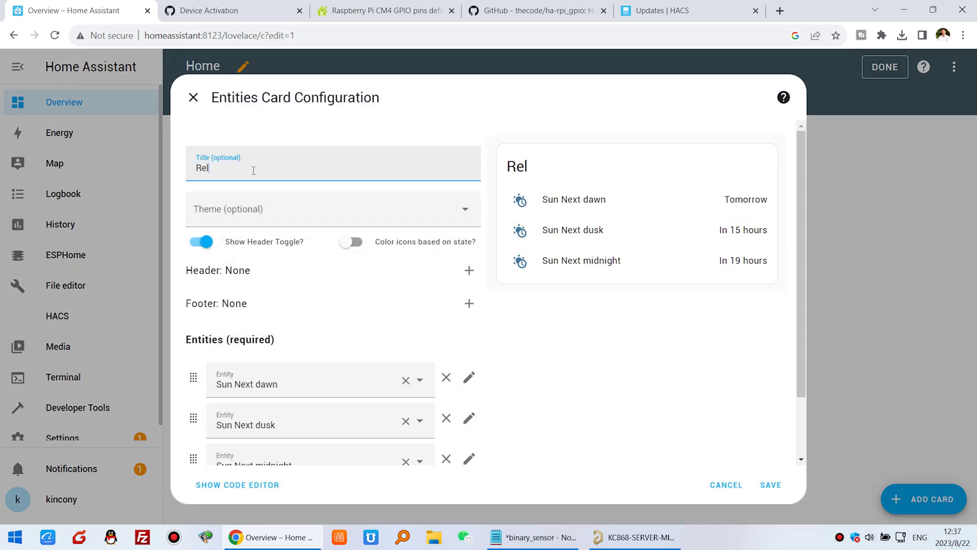
key(BackSpace)
key(BackSpace)
key(BackSpace)
text(ay)
text( OUou)
key(BackSpace)
key(BackSpace)
key(BackSpace)
text(utput)
Remove the three suggested Sun entities from the Relay Output card
click(406, 380)
click(407, 380)
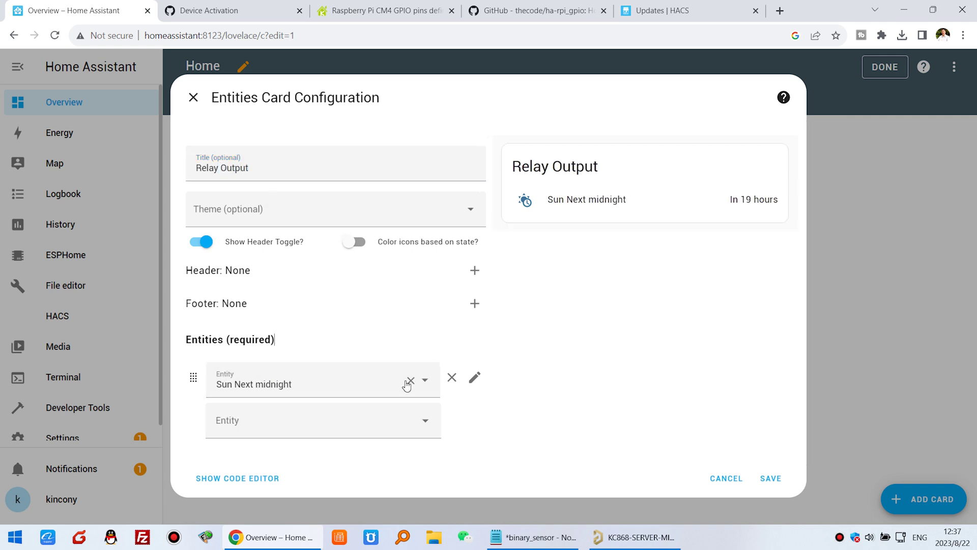
click(407, 382)
Add the CM4 relay1, CM4 relay2, CM4 relay3 and CM4 relay4 entities to the Relay Output card
click(284, 379)
text(CM)
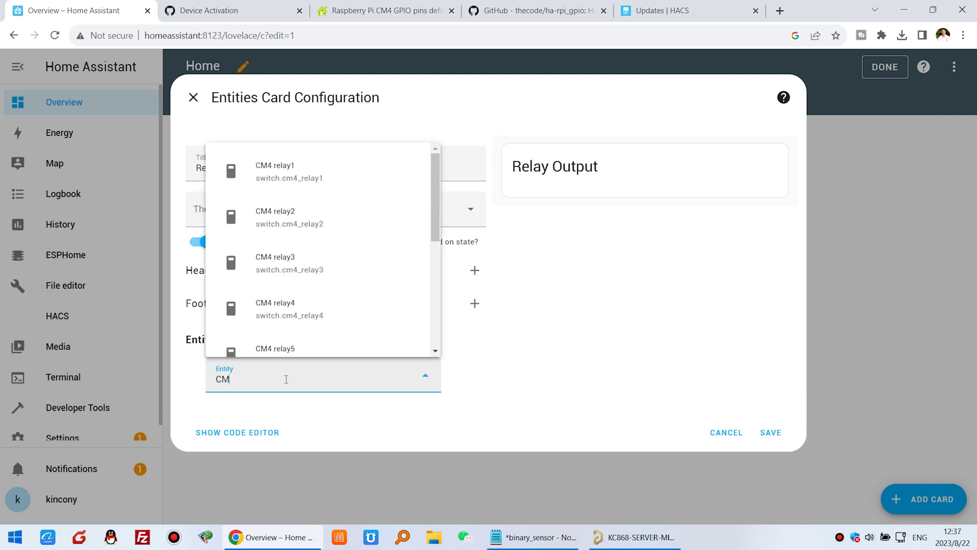
click(316, 172)
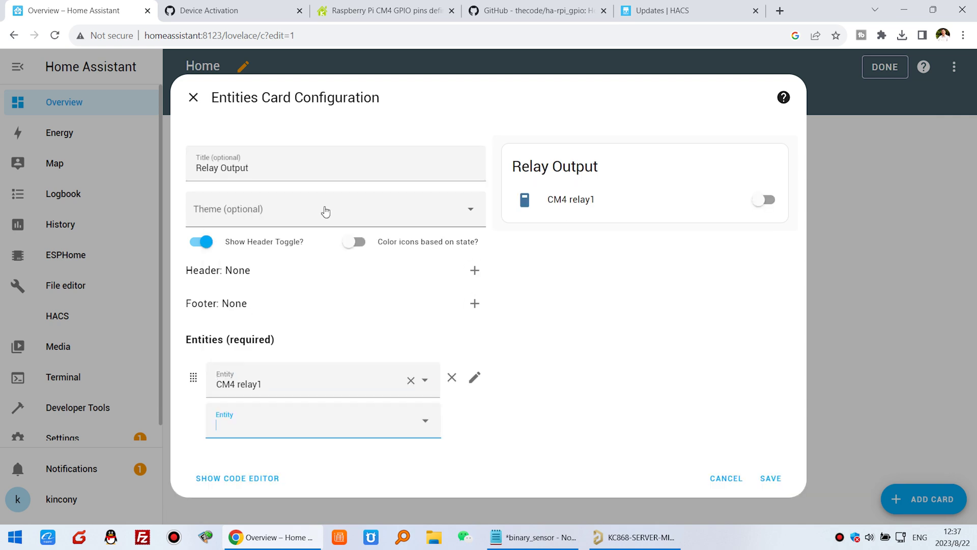
click(316, 426)
click(296, 311)
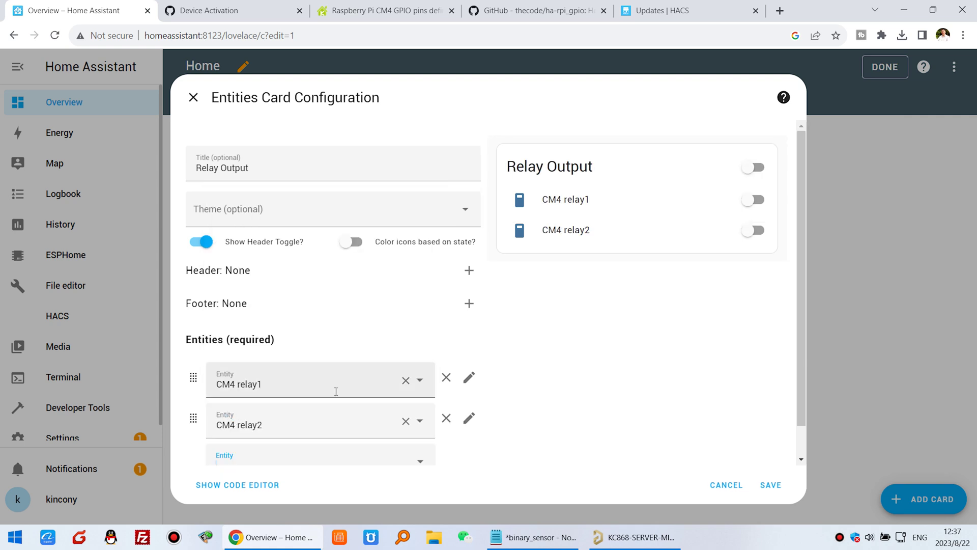
click(292, 450)
click(299, 395)
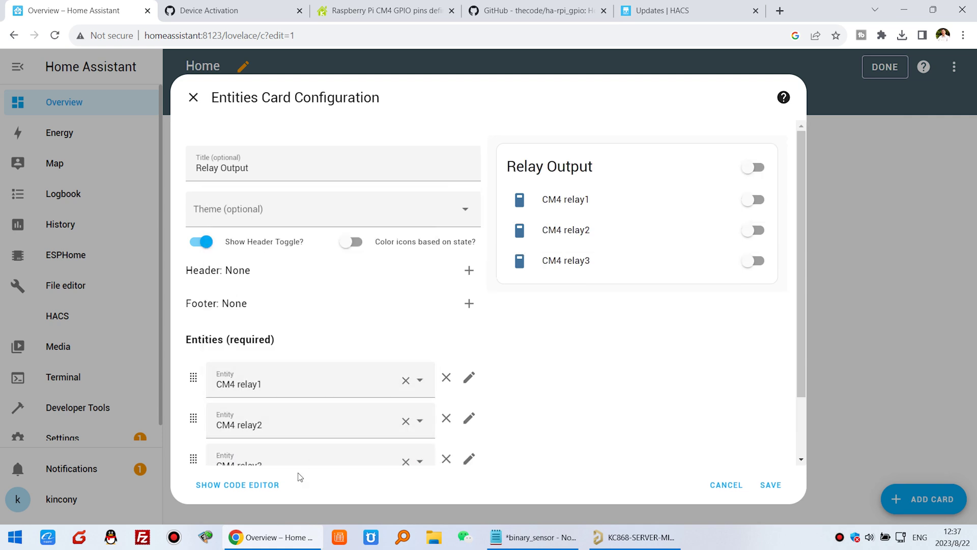
click(297, 426)
click(300, 399)
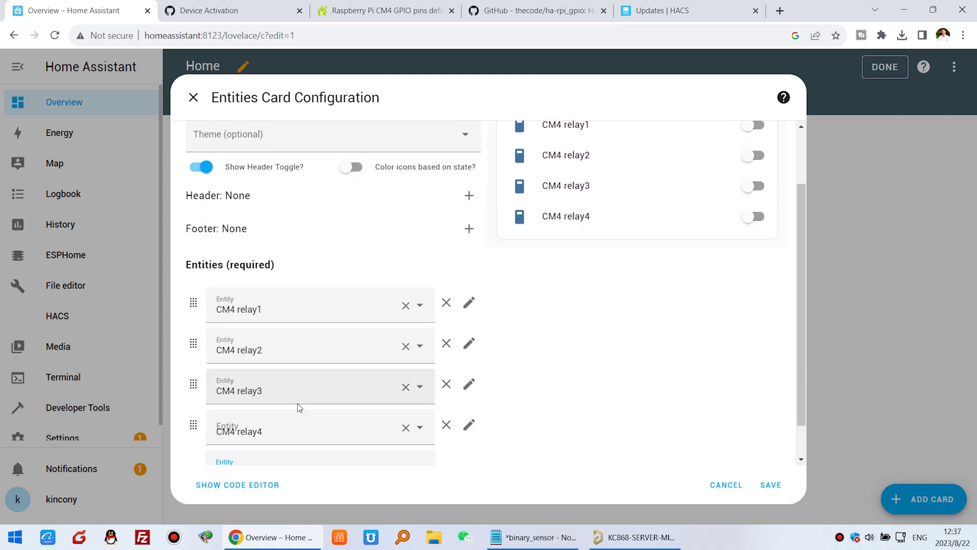
Add the CM4 relay5 and CM4 relay6 entities to the Relay Output card
click(280, 430)
scroll(296, 356, down, 4)
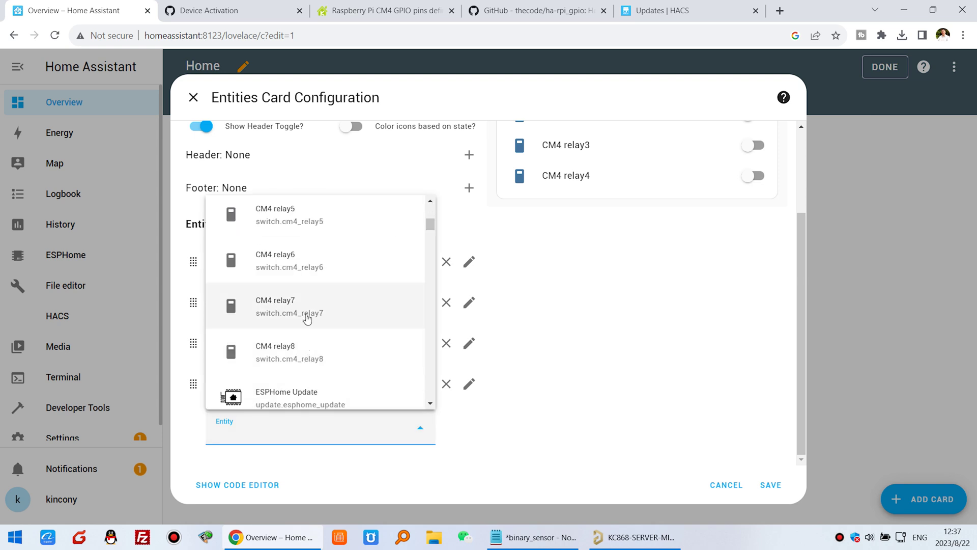
click(312, 234)
click(280, 437)
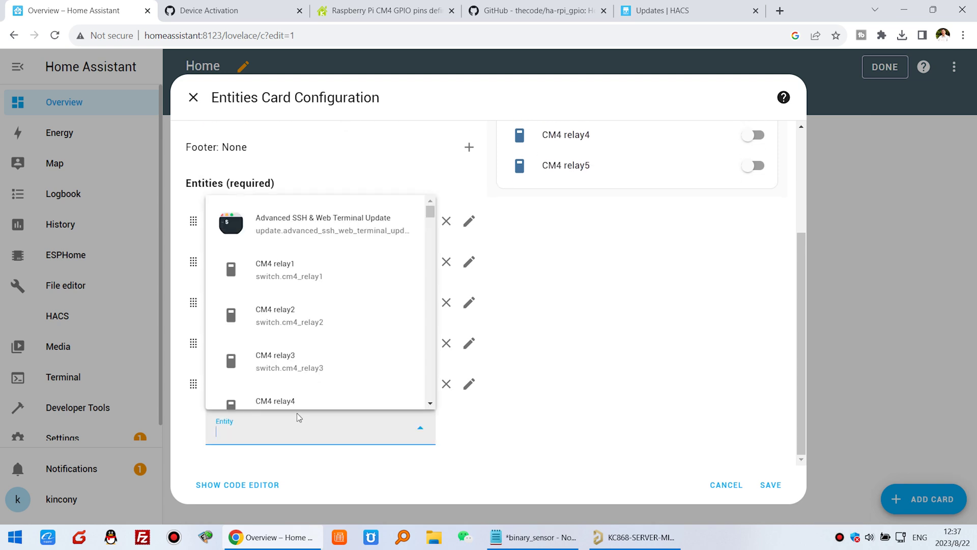
scroll(310, 317, down, 6)
scroll(308, 239, up, 2)
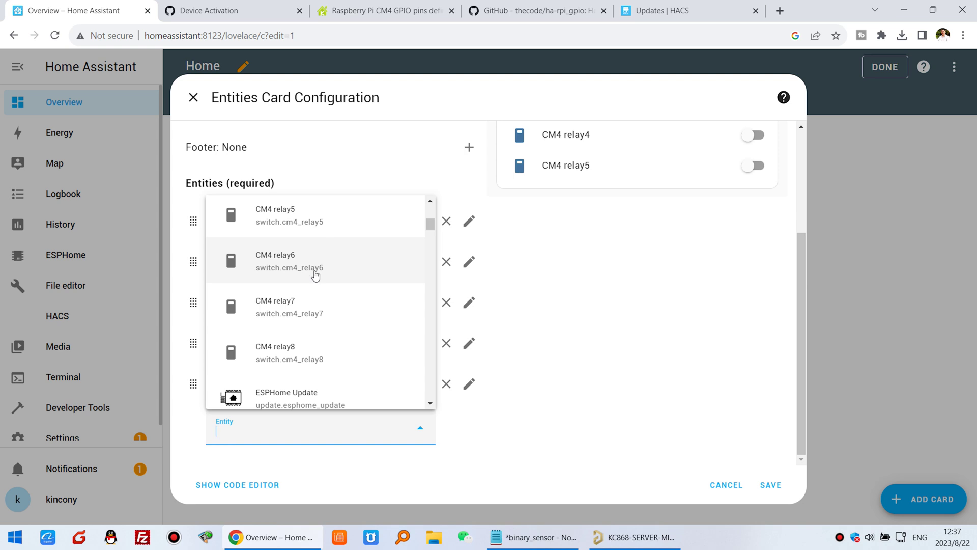
click(316, 270)
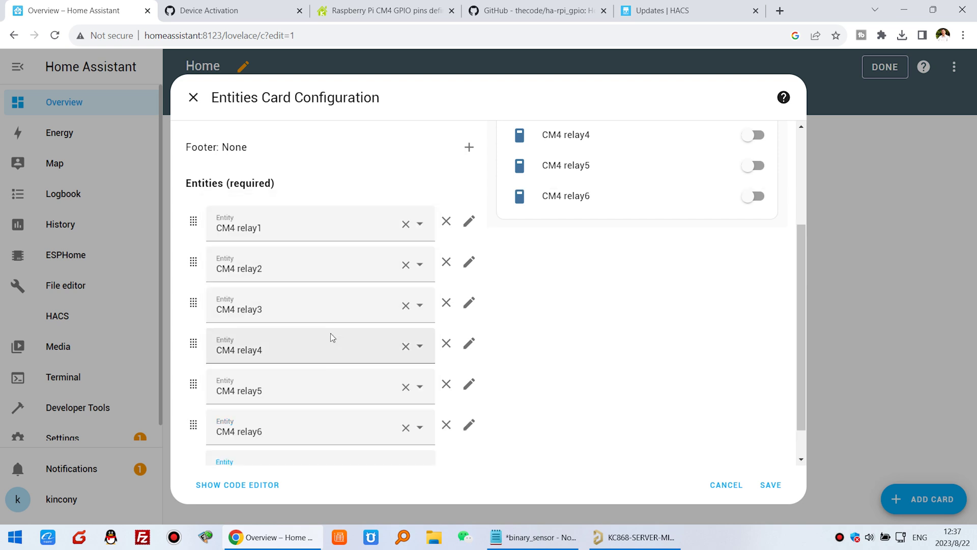
Add the CM4 relay7 and CM4 relay8 entities and save the Relay Output card
click(315, 430)
scroll(319, 308, down, 3)
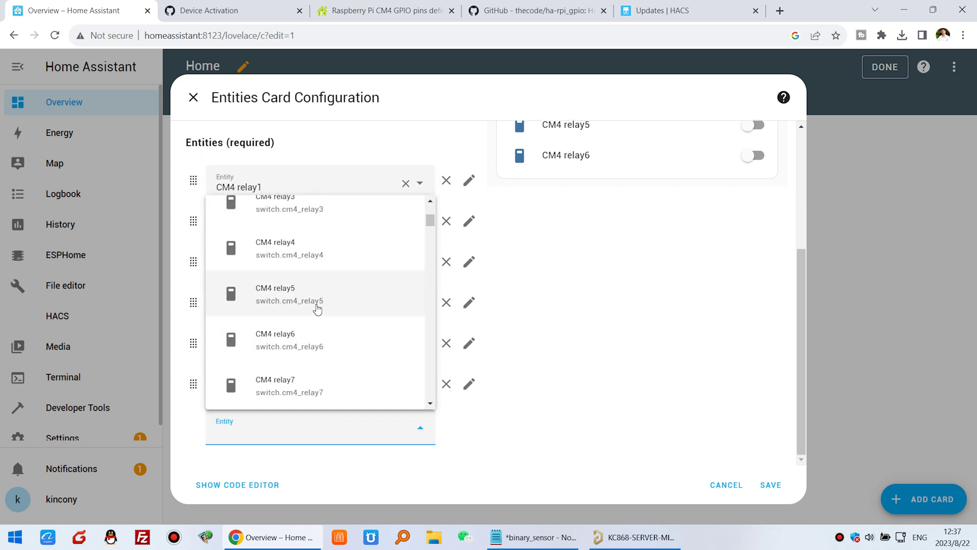
click(311, 375)
click(282, 428)
scroll(331, 338, down, 4)
click(330, 339)
scroll(722, 371, up, 5)
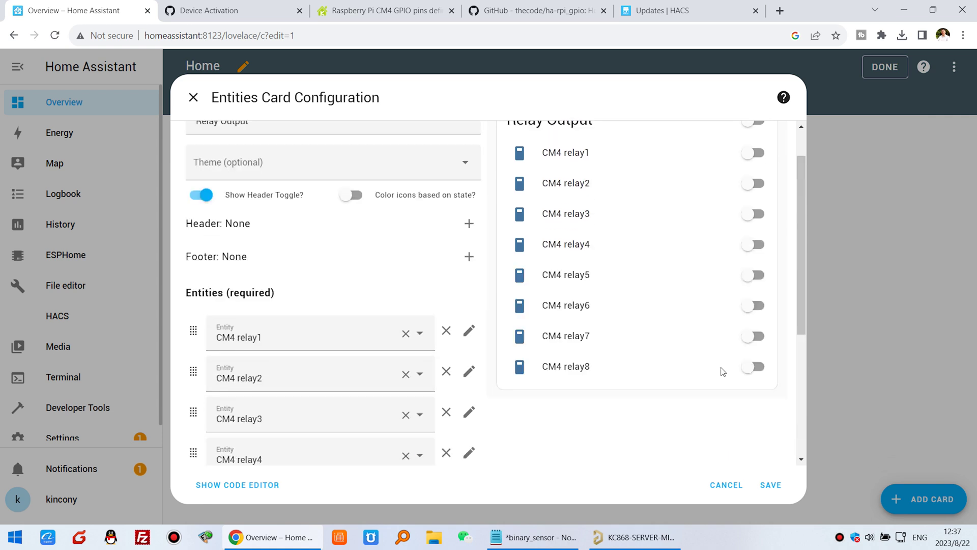
scroll(723, 371, up, 3)
click(771, 485)
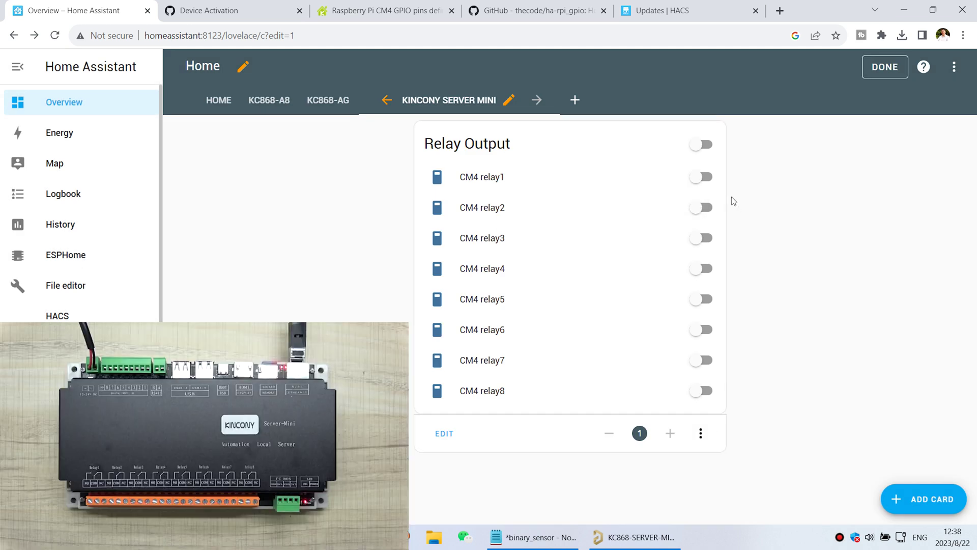
Test the Relay Output card by switching CM4 relay1 on and off repeatedly and all relays on and off together
click(703, 180)
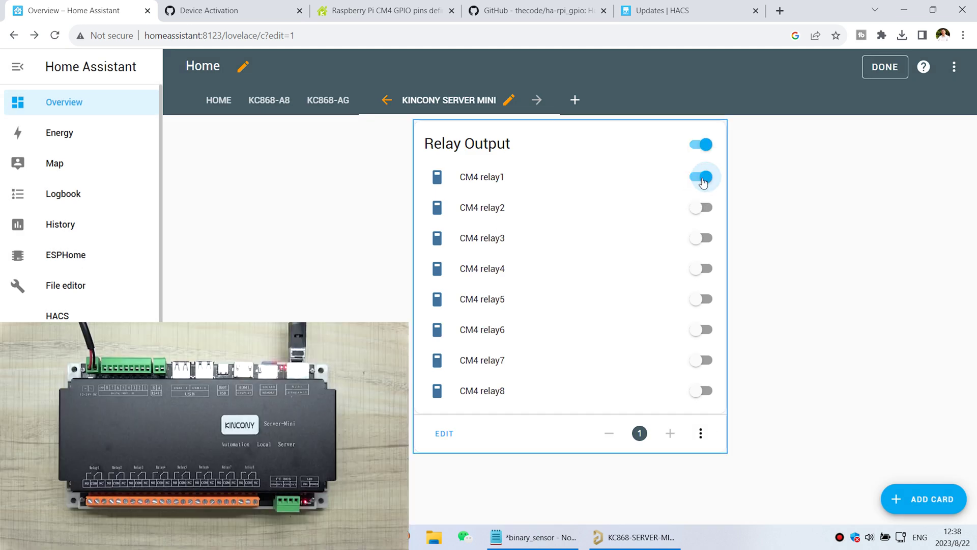
click(703, 179)
click(703, 179)
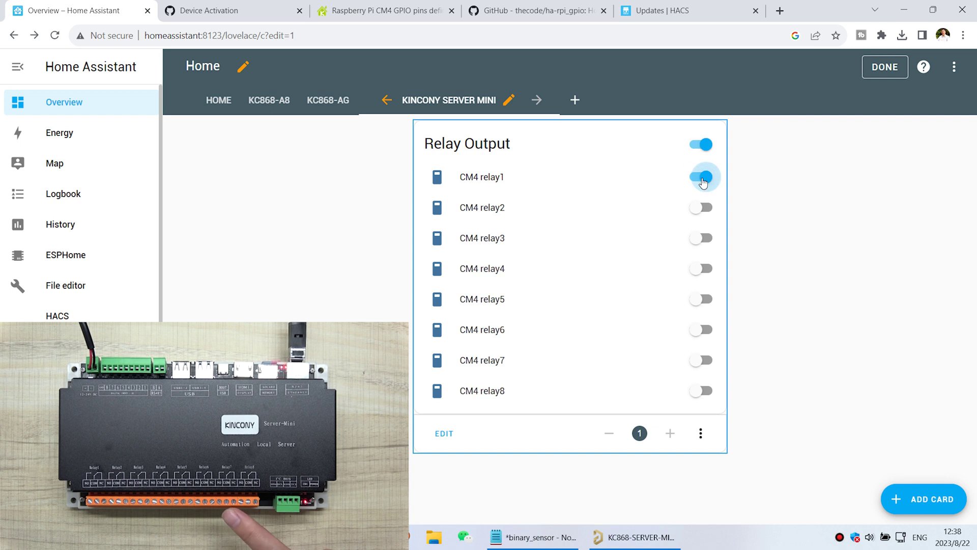
click(703, 179)
click(704, 179)
click(703, 179)
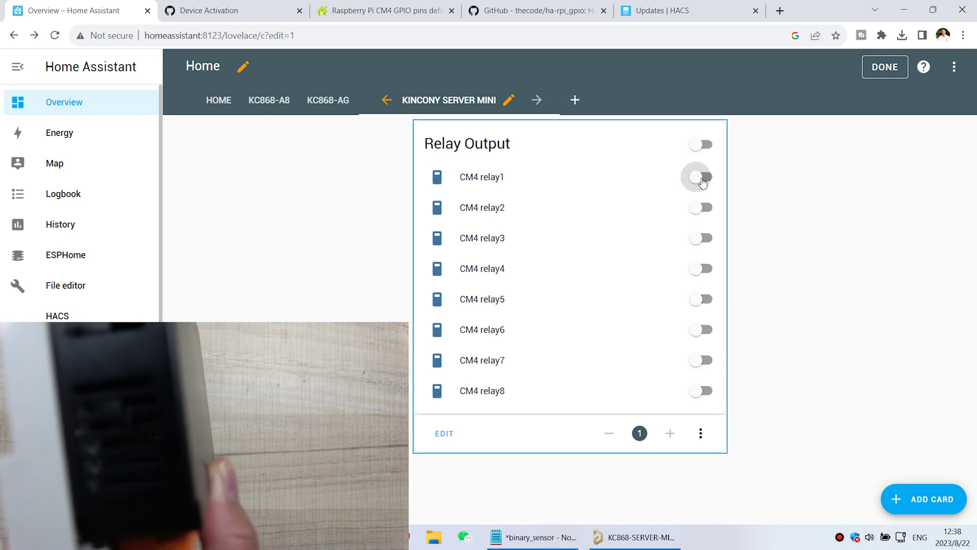
click(703, 179)
click(703, 181)
click(703, 179)
click(703, 179)
click(703, 180)
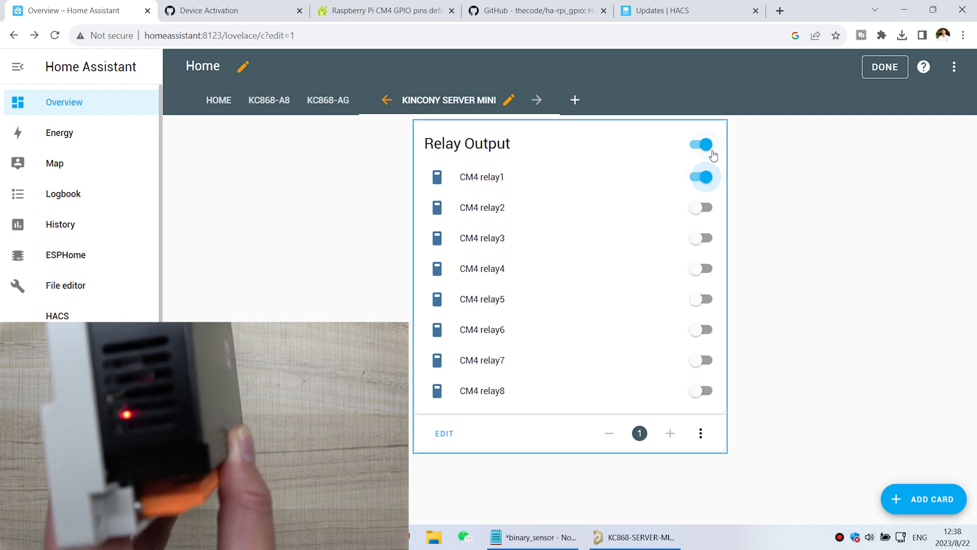
click(703, 179)
click(708, 150)
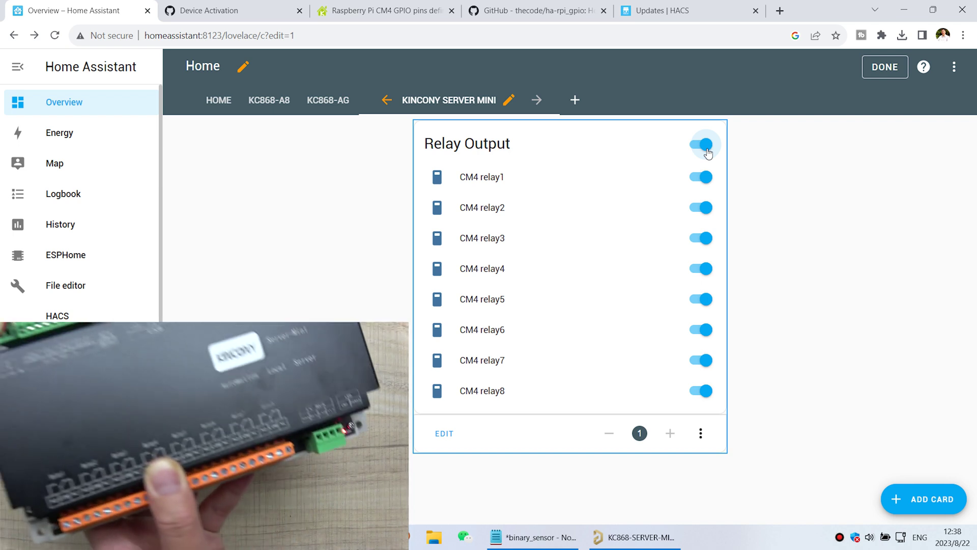
click(707, 149)
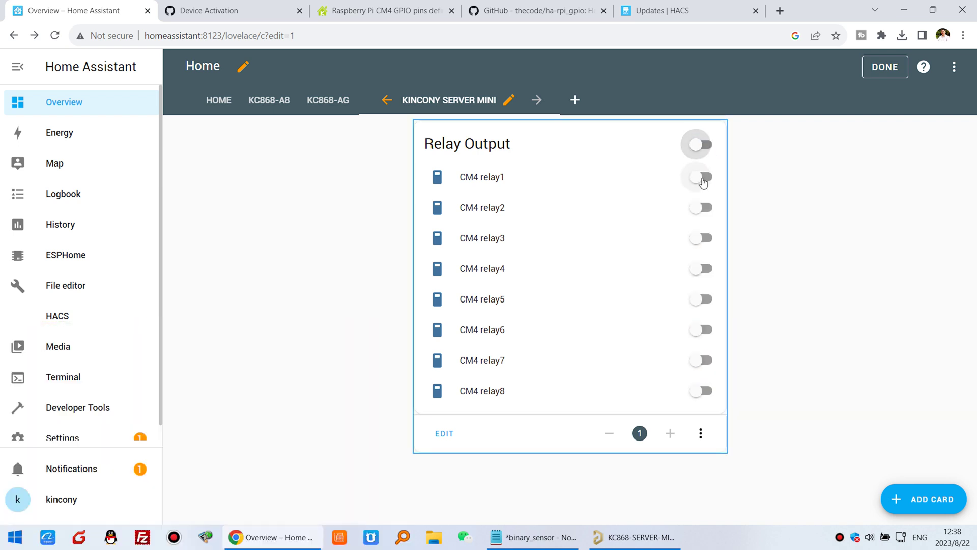
Switch on CM4 relay1 to relay8 one by one, toggle them all together until off, and finish editing the dashboard
click(703, 182)
click(704, 210)
click(705, 240)
click(707, 271)
click(708, 303)
click(704, 331)
click(704, 361)
click(704, 392)
click(702, 146)
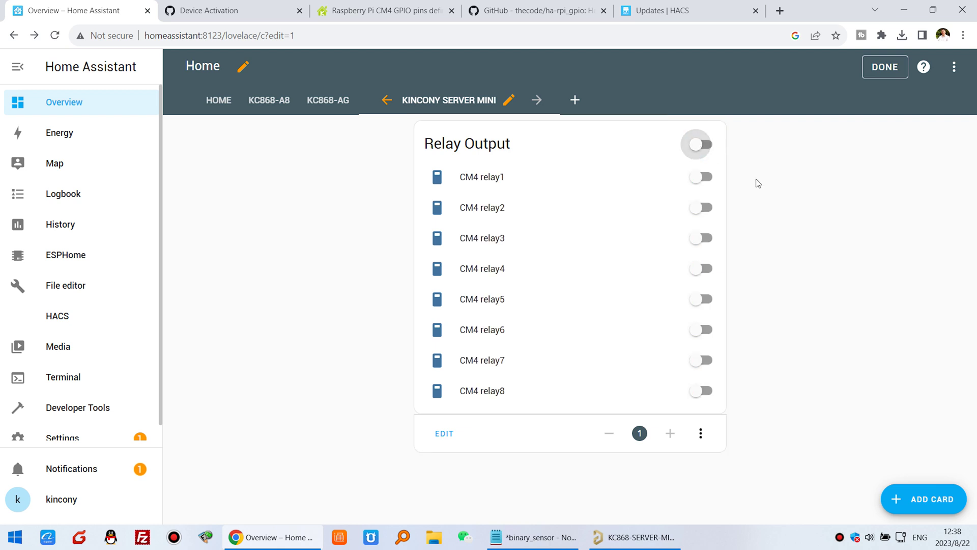
click(702, 149)
click(701, 147)
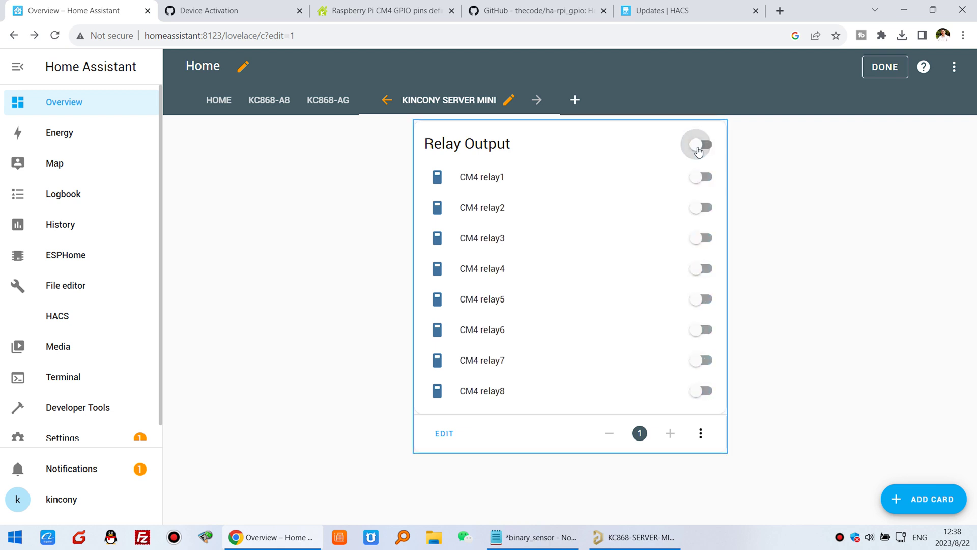
click(885, 72)
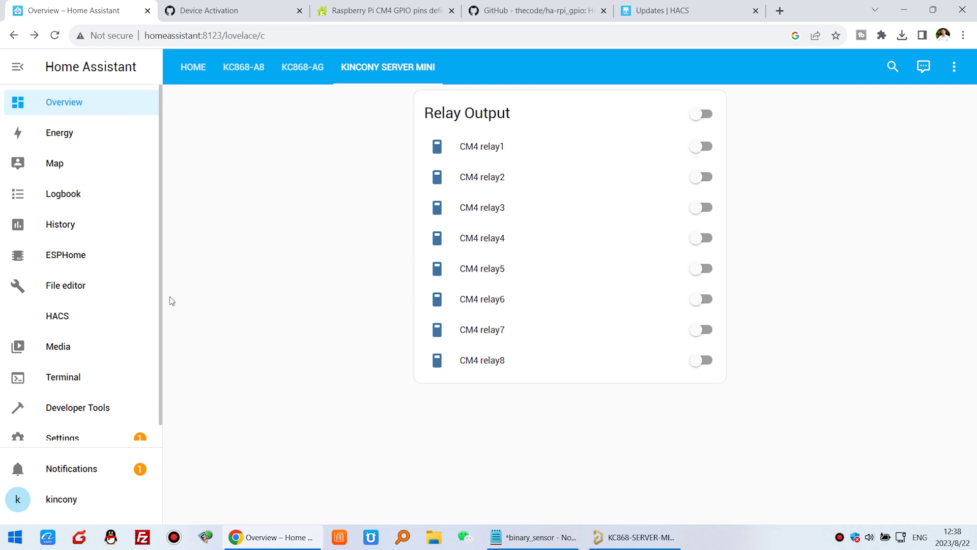
Examine the digital input circuit on the KC868-SERVER-MINI board in Altium Designer and return to Home Assistant
click(646, 538)
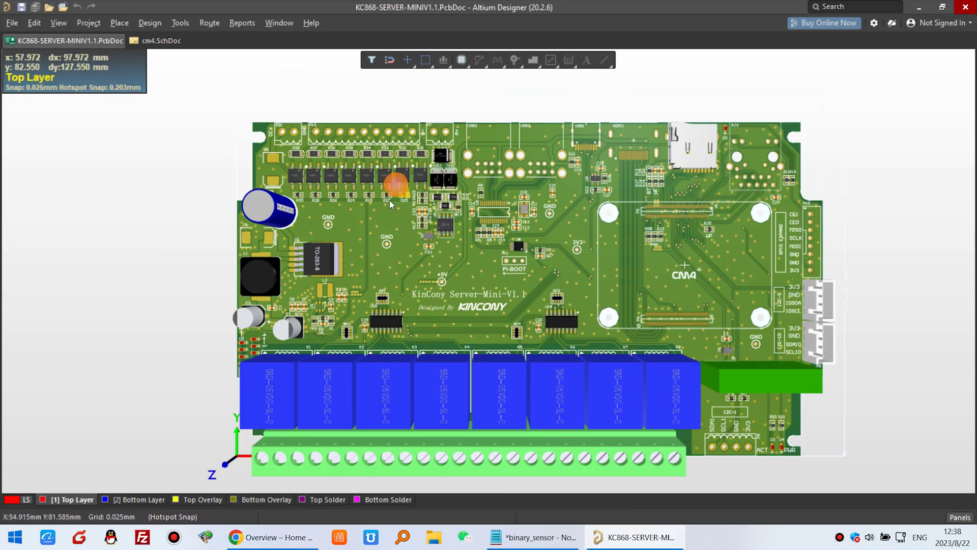
click(286, 539)
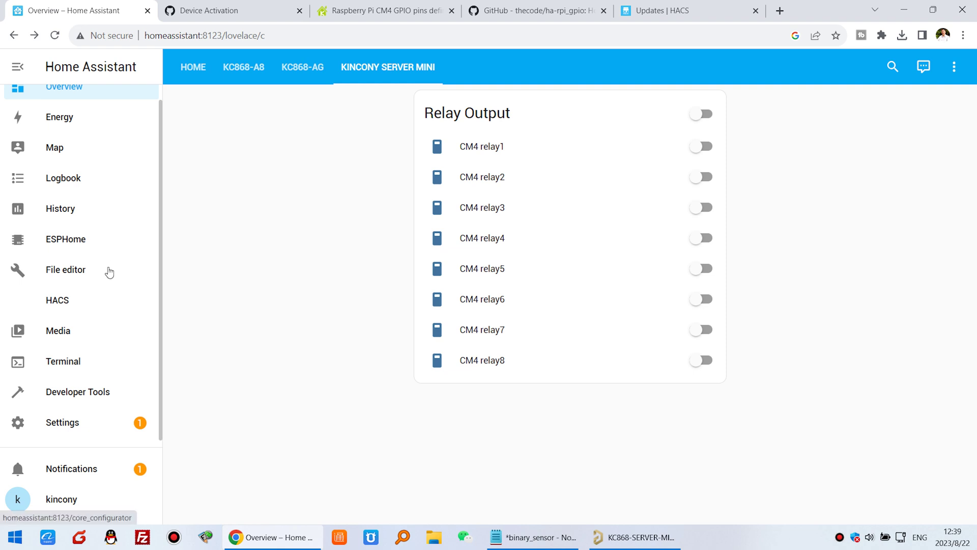
Copy the binary_sensor example block from the Notepad notes and paste it below the switch block in configuration.yaml
click(75, 272)
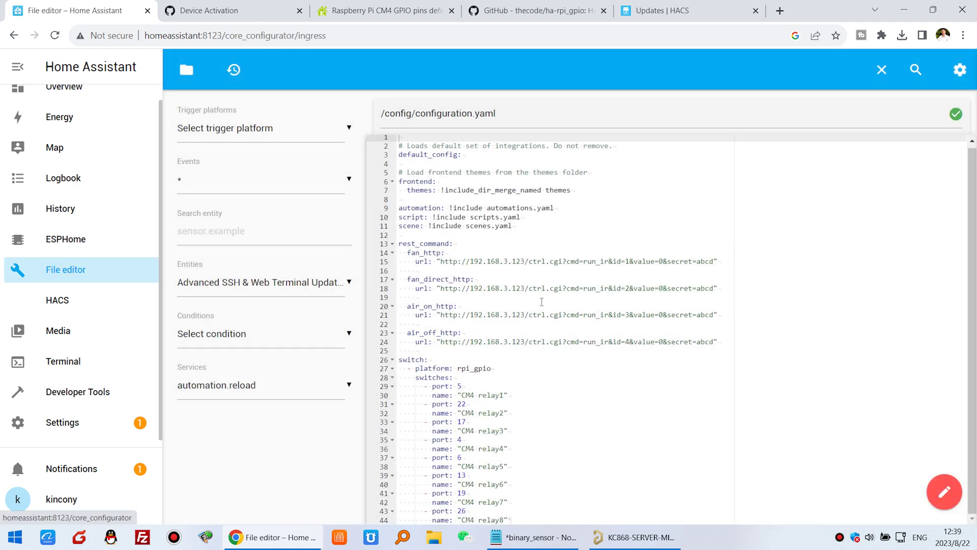
click(574, 544)
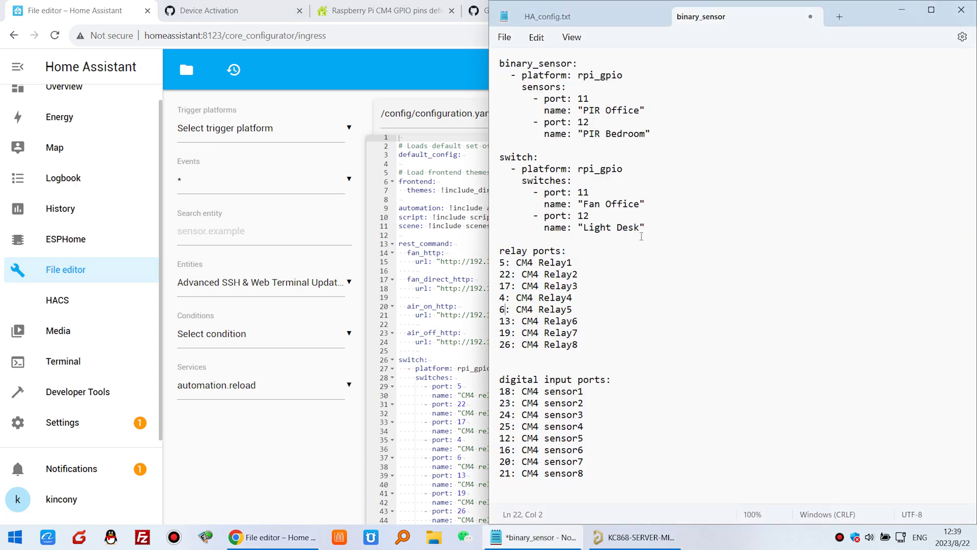
drag(667, 138, 465, 55)
key(ctrl+c)
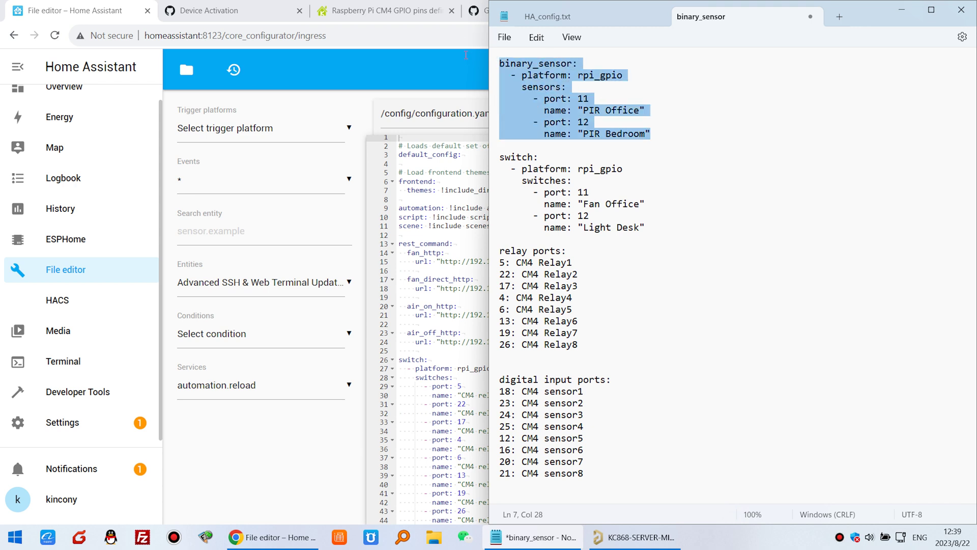
click(451, 415)
click(537, 519)
key(Return)
key(Return)
key(ctrl+v)
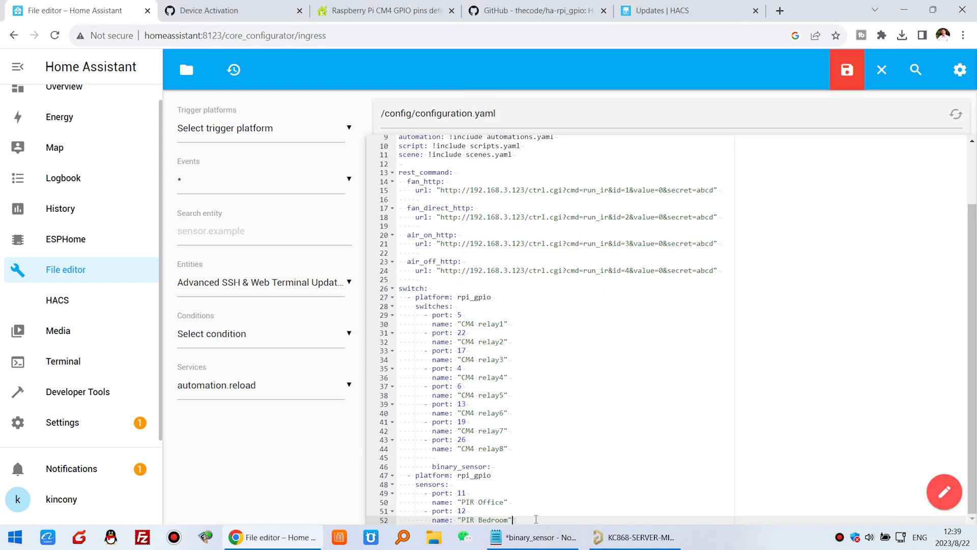
Replace the pasted block with an unindented copy so that binary_sensor: starts at the beginning of line 46
drag(525, 524, 360, 465)
key(ctrl+c)
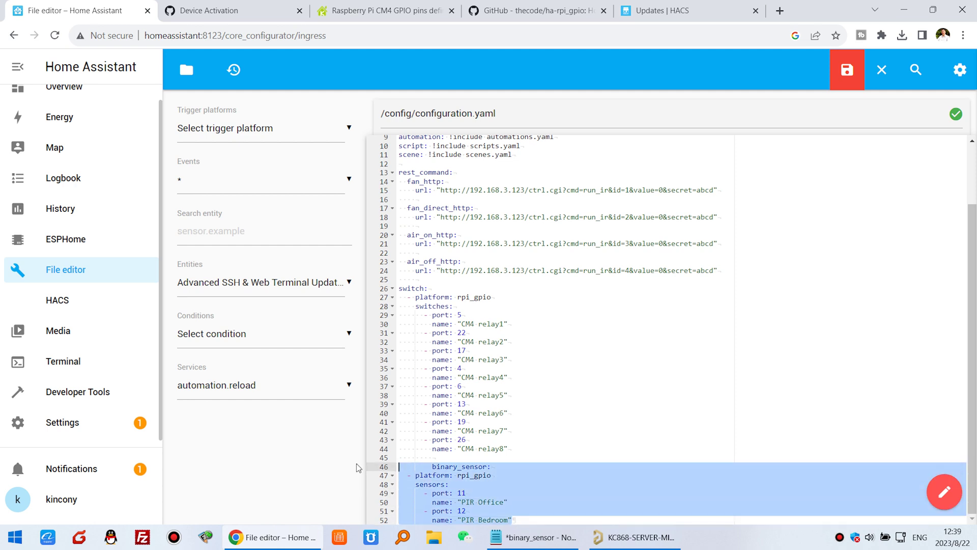
key(BackSpace)
key(ctrl+v)
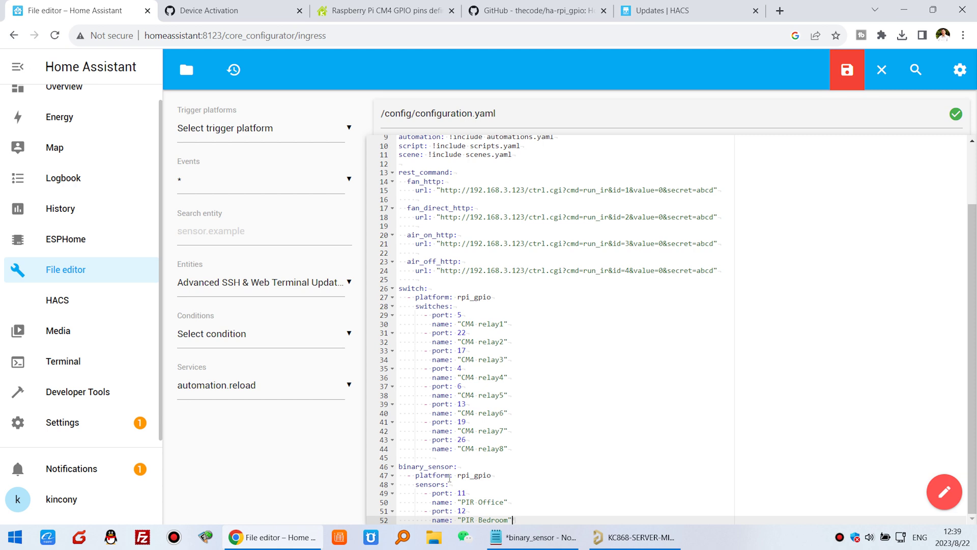
Examine the CM4 GPIO table and the digital input port list in the KinCony forum thread, and return to configuration.yaml
drag(458, 298, 490, 295)
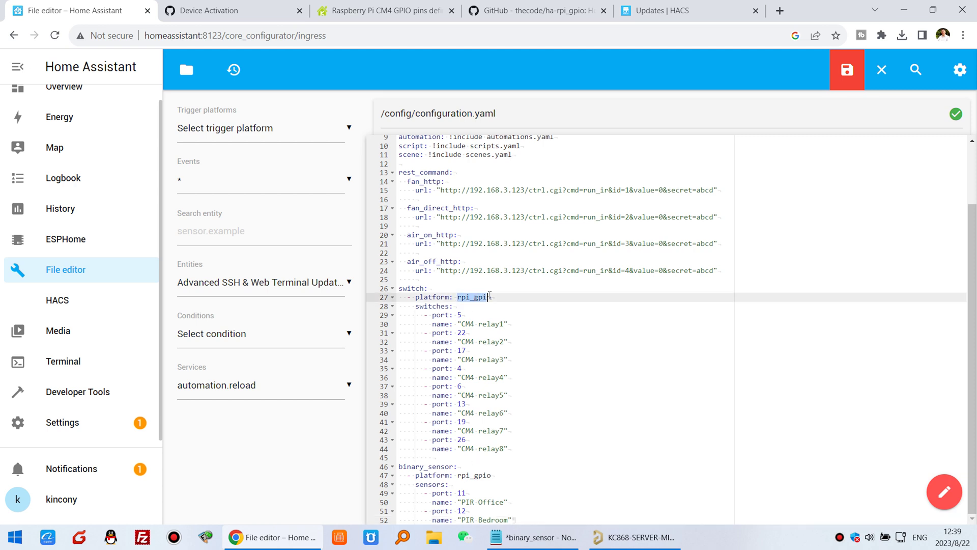
click(471, 491)
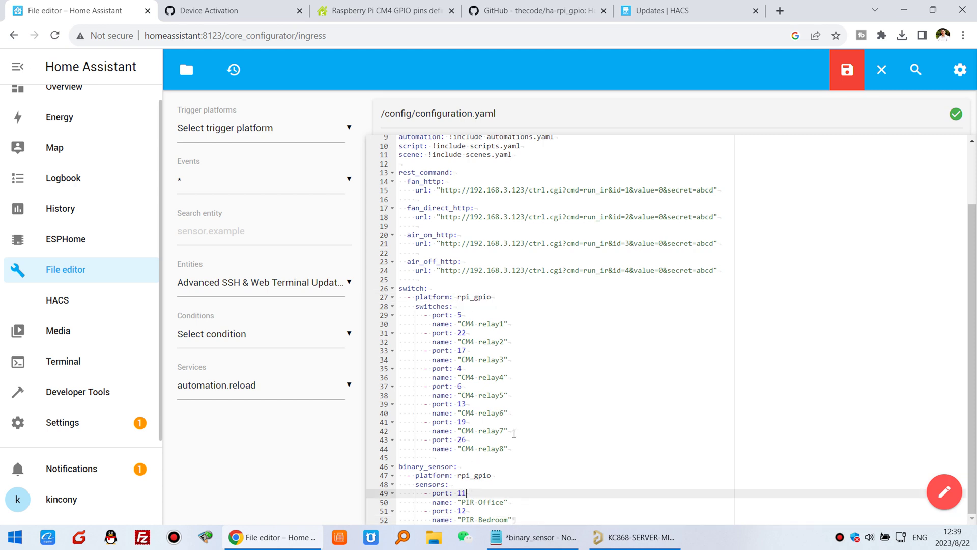
click(427, 12)
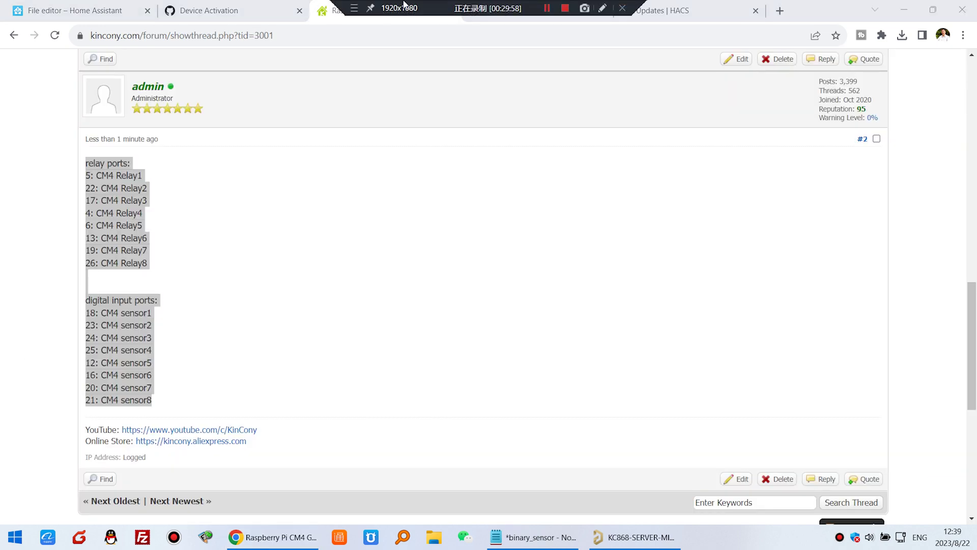
scroll(203, 356, up, 1)
click(179, 370)
scroll(313, 349, up, 9)
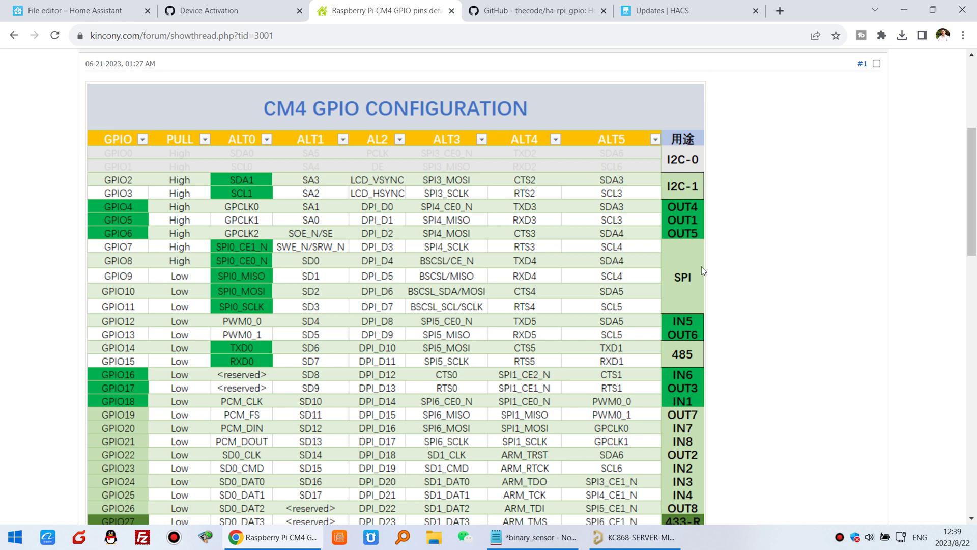
scroll(700, 439, down, 1)
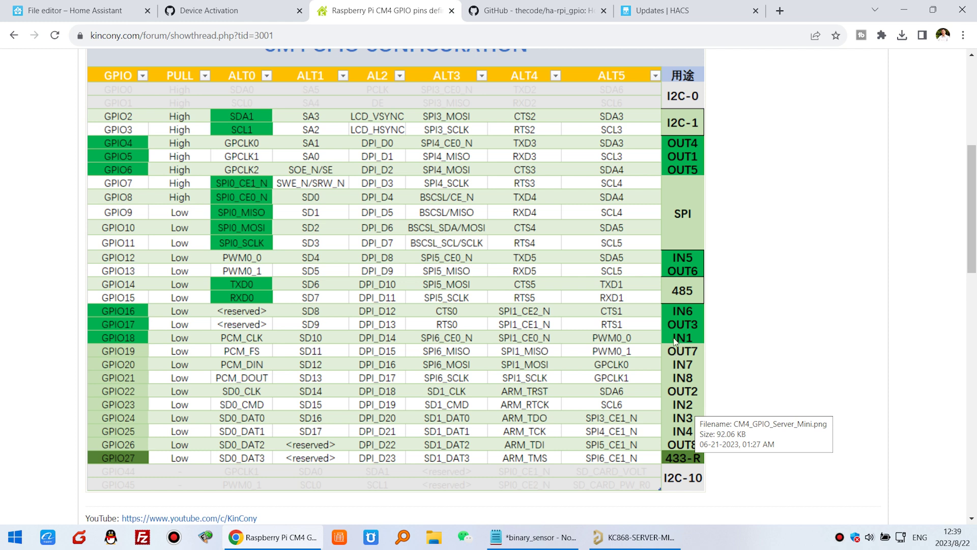
scroll(228, 414, down, 8)
drag(170, 338, 81, 254)
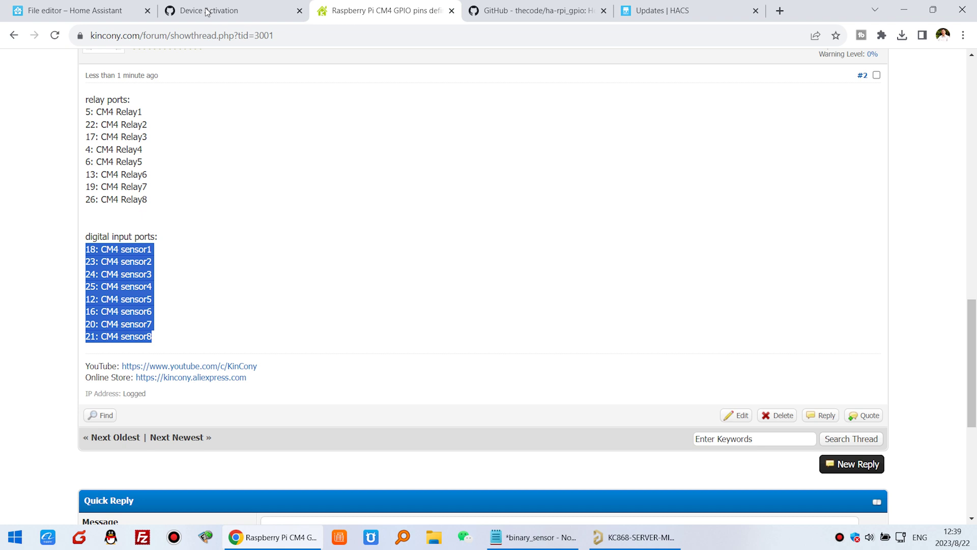
click(82, 10)
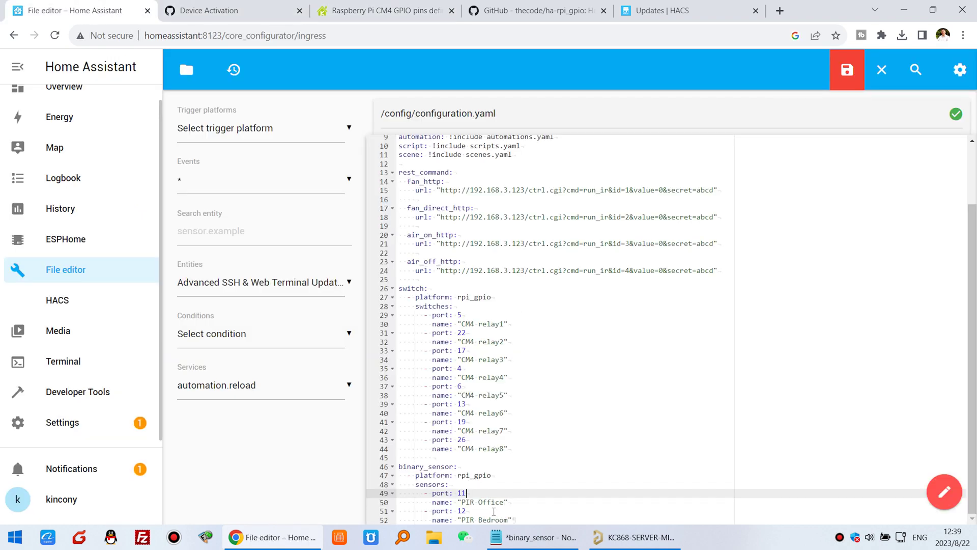
Rename the two sensors in the binary_sensor block to "CM4 IN1" and "CM4 IN2"
drag(461, 502, 507, 502)
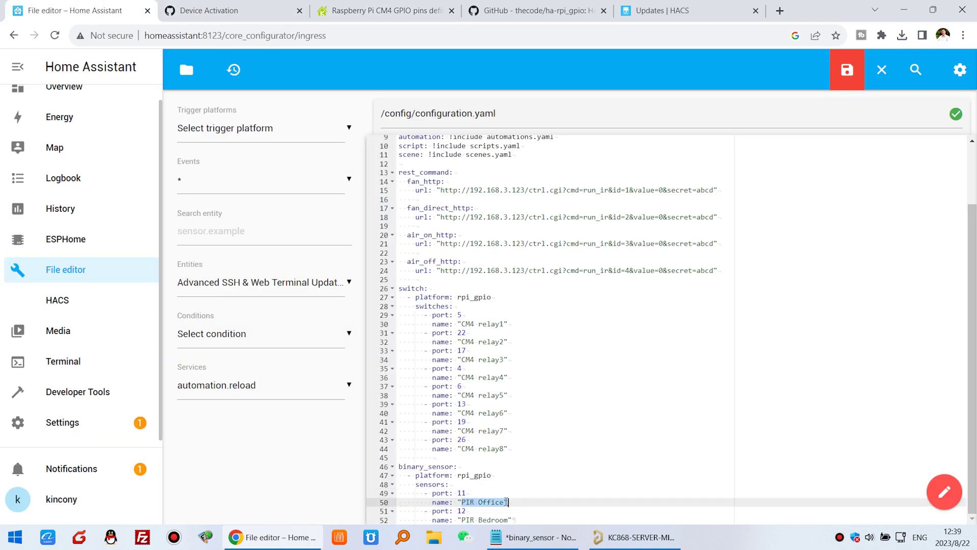
text(CM4 IN1)
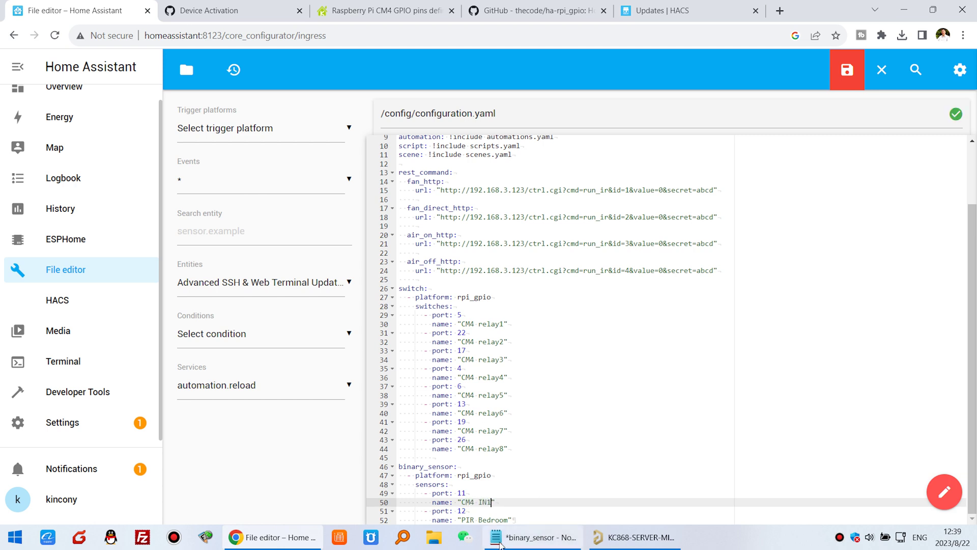
click(510, 520)
key(BackSpace)
key(BackSpace)
key(BackSpace)
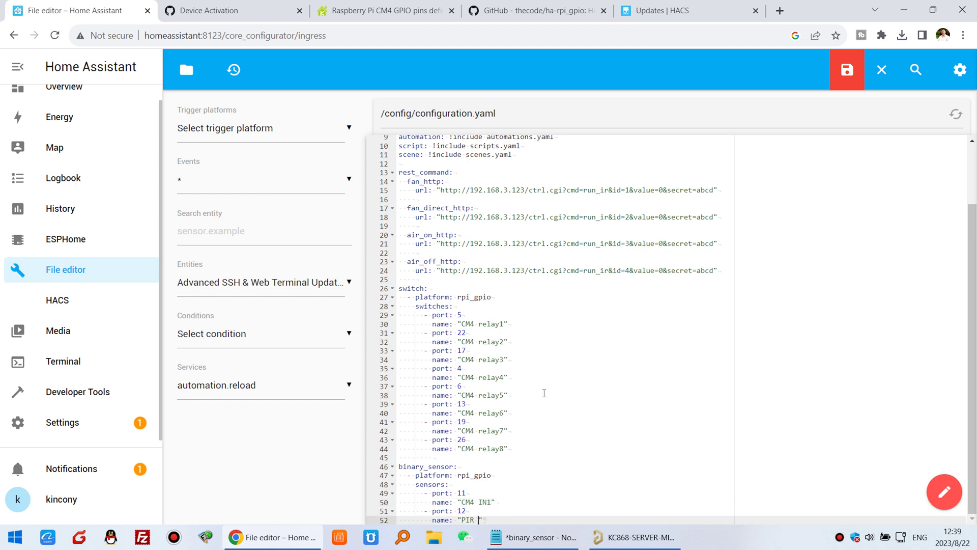
text(CM4 IN2)
Duplicate the CM4 IN1 and CM4 IN2 sensor entries three times below the originals to make eight entries
drag(504, 519, 379, 498)
key(ctrl+c)
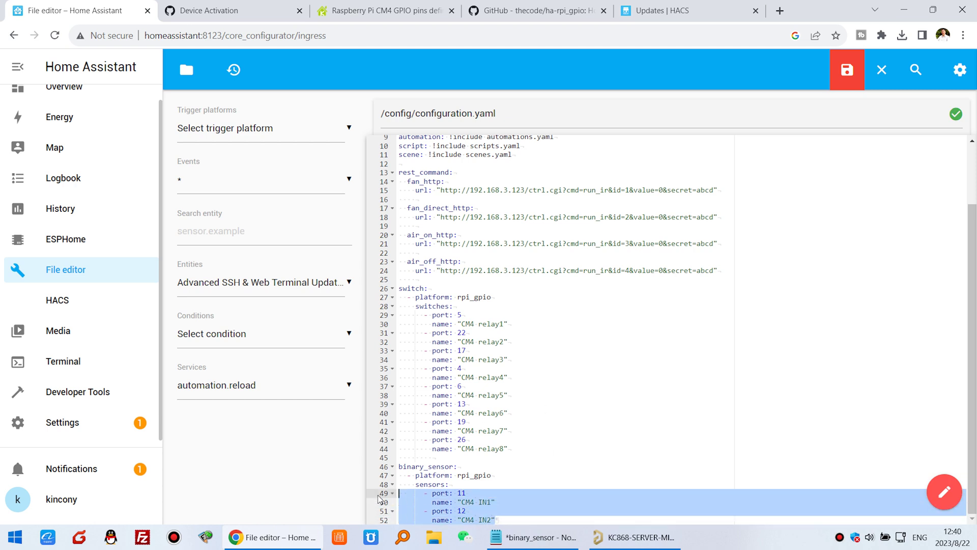
click(514, 519)
key(Return)
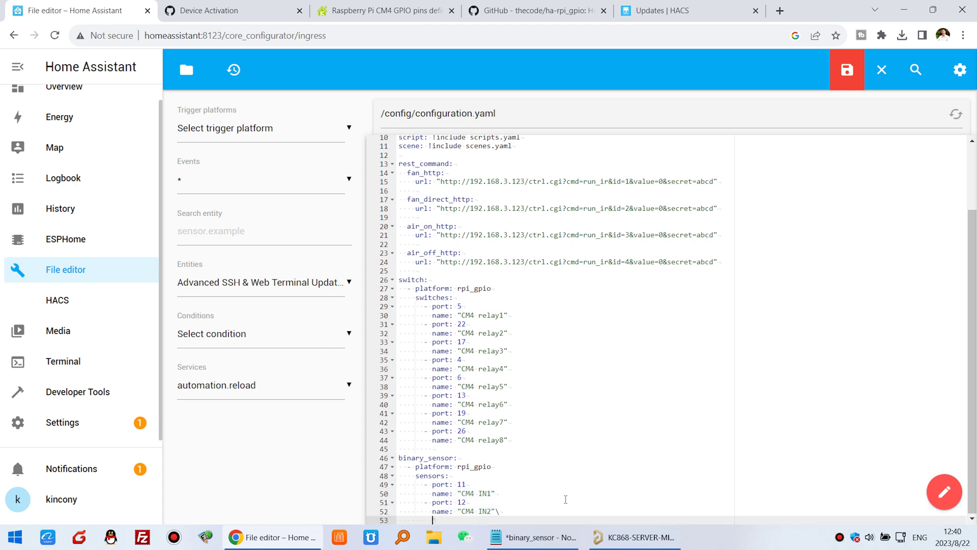
key(ctrl+v)
key(Return)
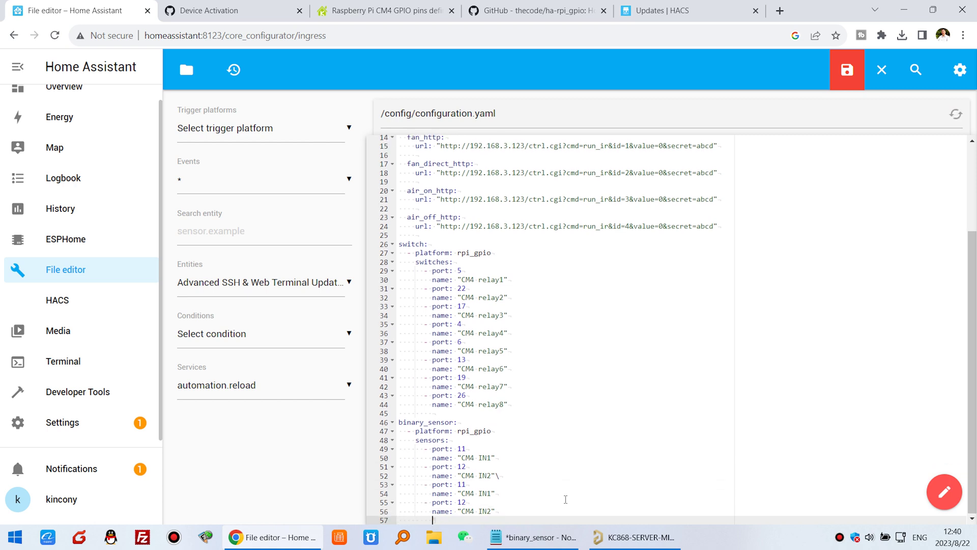
key(ctrl+v)
key(Return)
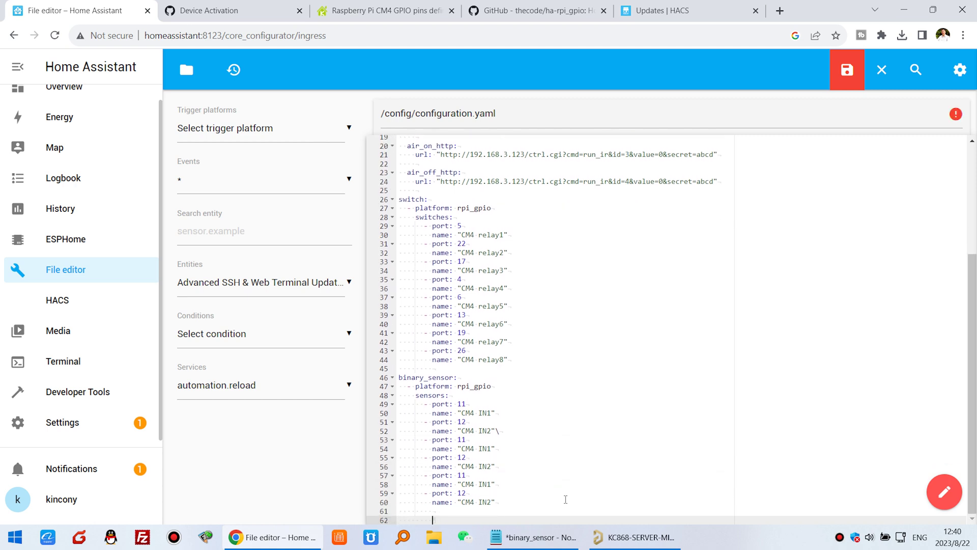
key(BackSpace)
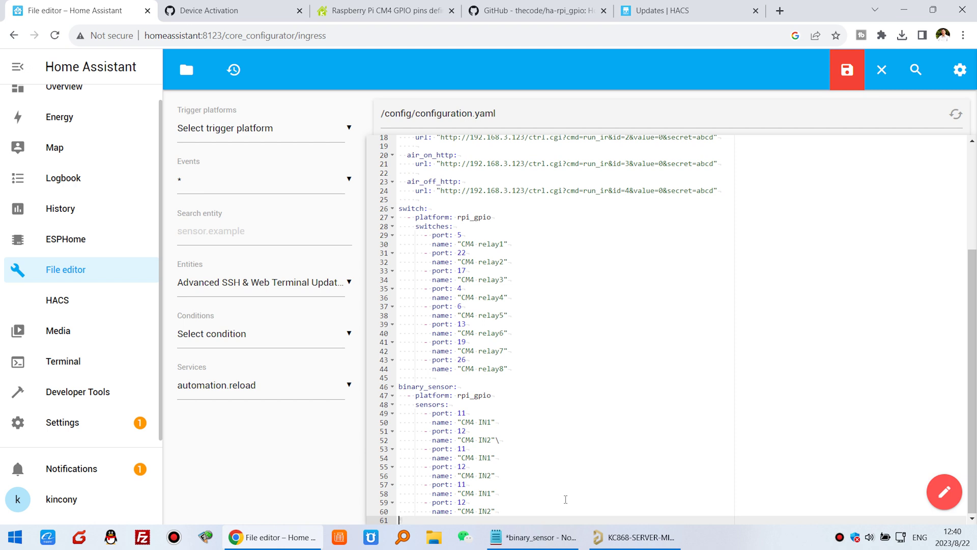
key(ctrl+v)
Remove the stray backslash after "CM4 IN2" and rename the six copied sensors "CM4 IN3" through "CM4 IN8" in order
click(503, 412)
key(BackSpace)
key(Down)
key(Down)
key(Left)
key(BackSpace)
text(3)
key(Down)
key(Down)
key(BackSpace)
text(4)
key(Down)
key(Down)
key(BackSpace)
text(5)
key(Down)
key(Down)
key(BackSpace)
text(6)
key(Down)
key(Down)
key(BackSpace)
text(7)
key(Down)
key(Down)
text(8)
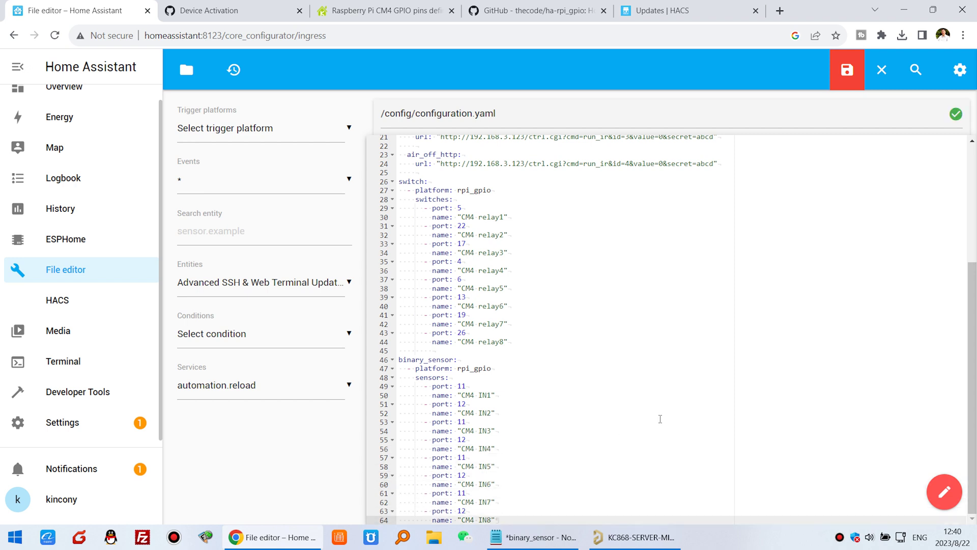
Following the digital input ports in the Notepad notes, set the port of CM4 IN1 to 18 and CM4 IN2 to 23
click(535, 537)
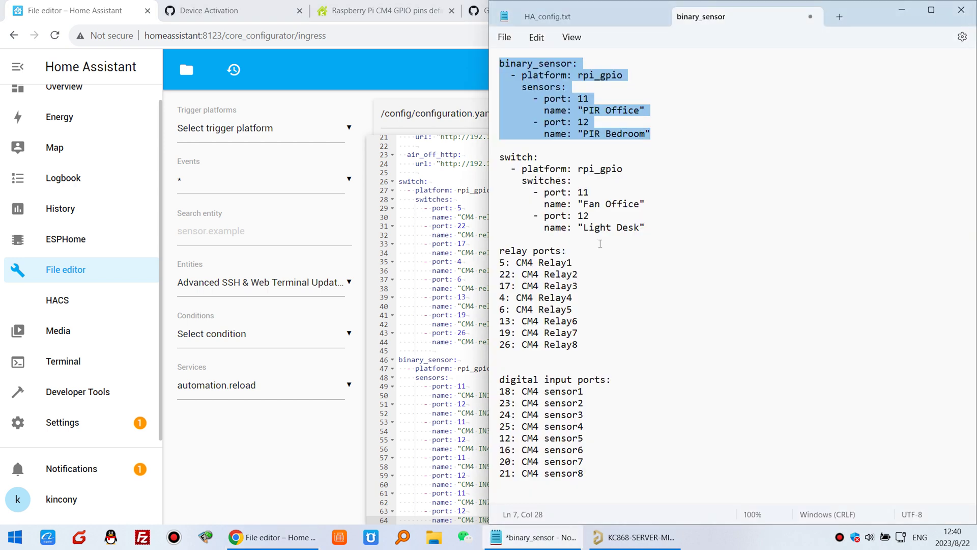
click(595, 405)
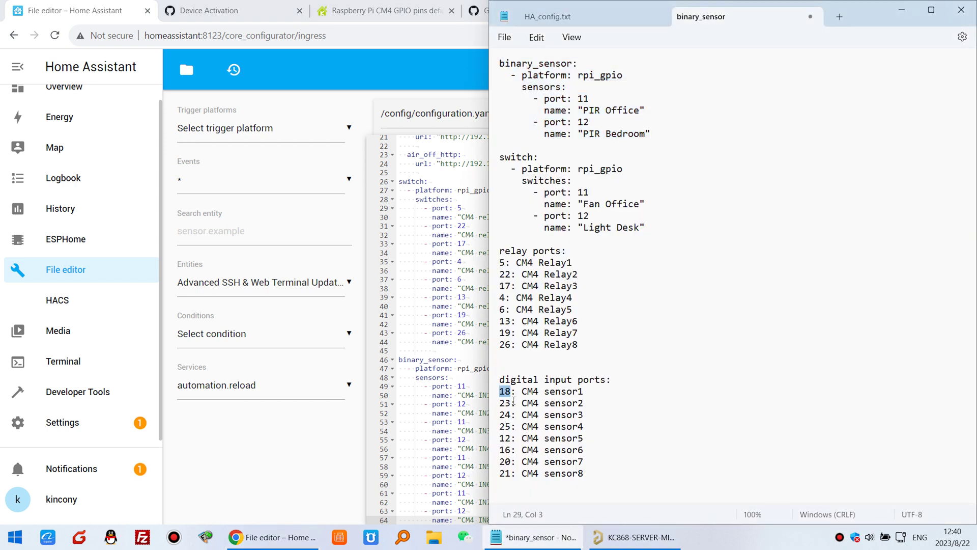
click(464, 388)
key(BackSpace)
text(8)
click(464, 404)
key(BackSpace)
key(alt+Tab)
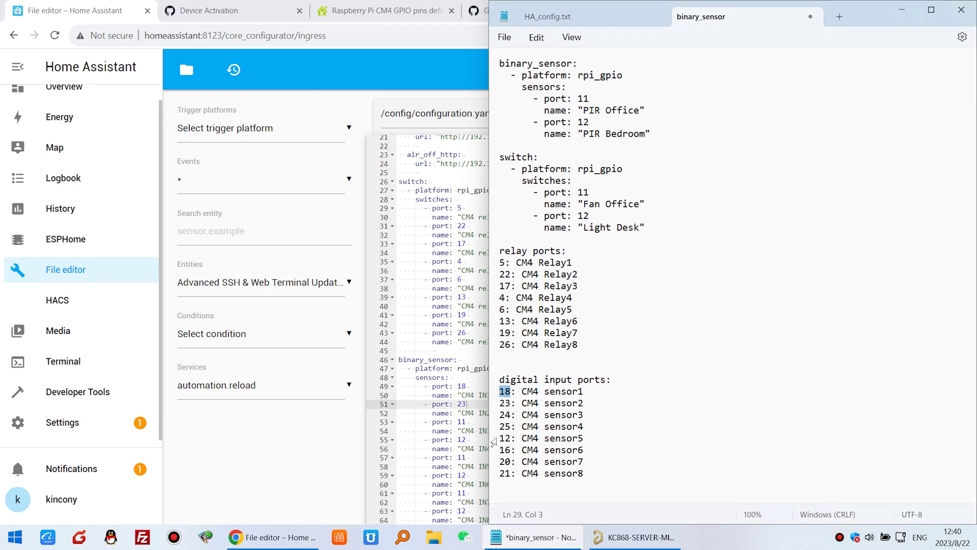
Set the port of CM4 IN3 to 24 and CM4 IN4 to 25, following the notes
click(467, 423)
key(alt+Tab)
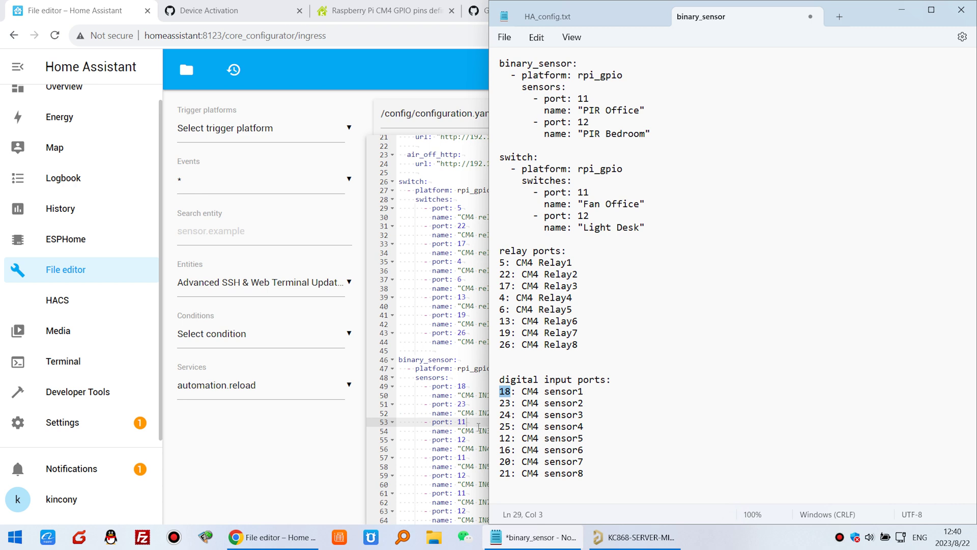
key(alt+Tab)
key(BackSpace)
key(BackSpace)
text(24)
key(Down)
key(Down)
key(BackSpace)
key(BackSpace)
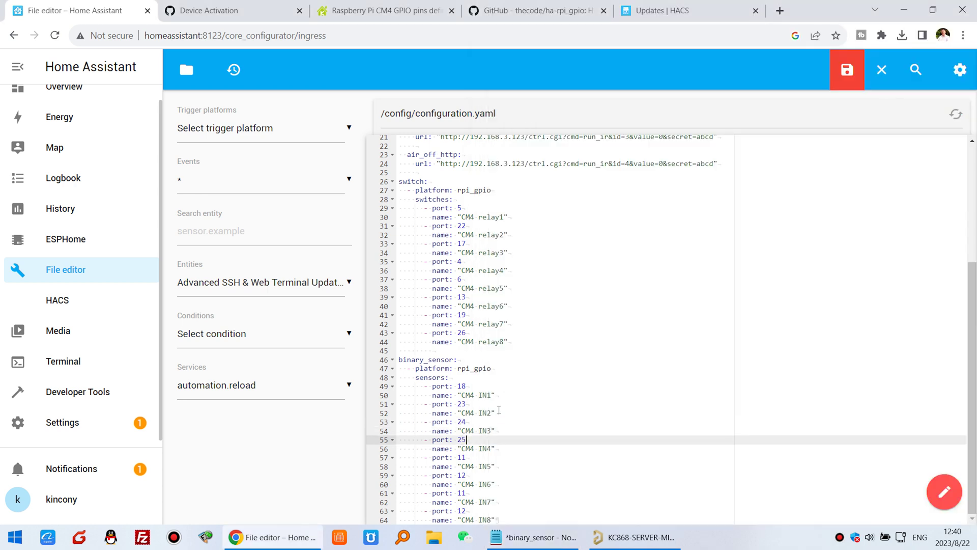
Set the port of CM4 IN5 to 12 and CM4 IN6 to 16, following the notes
key(alt+Tab)
click(511, 438)
click(464, 458)
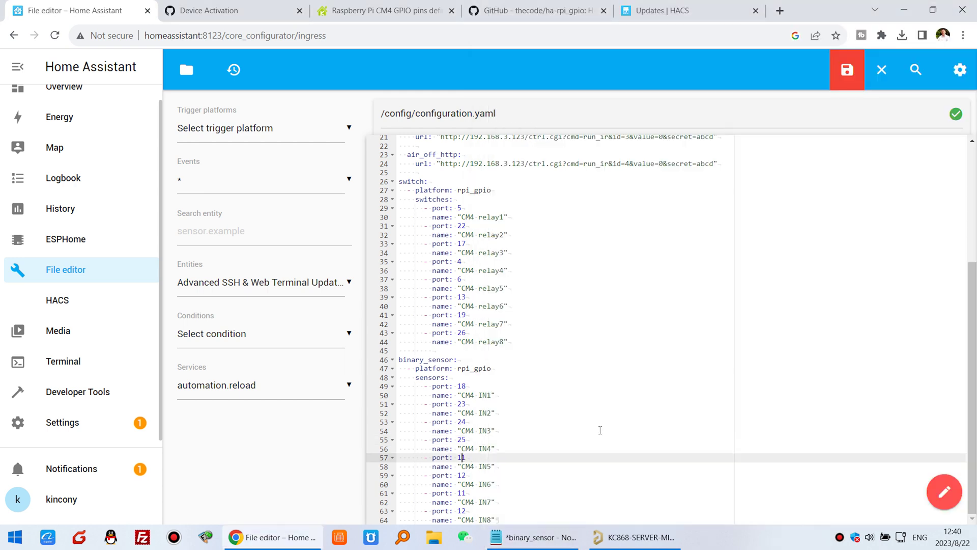
click(472, 476)
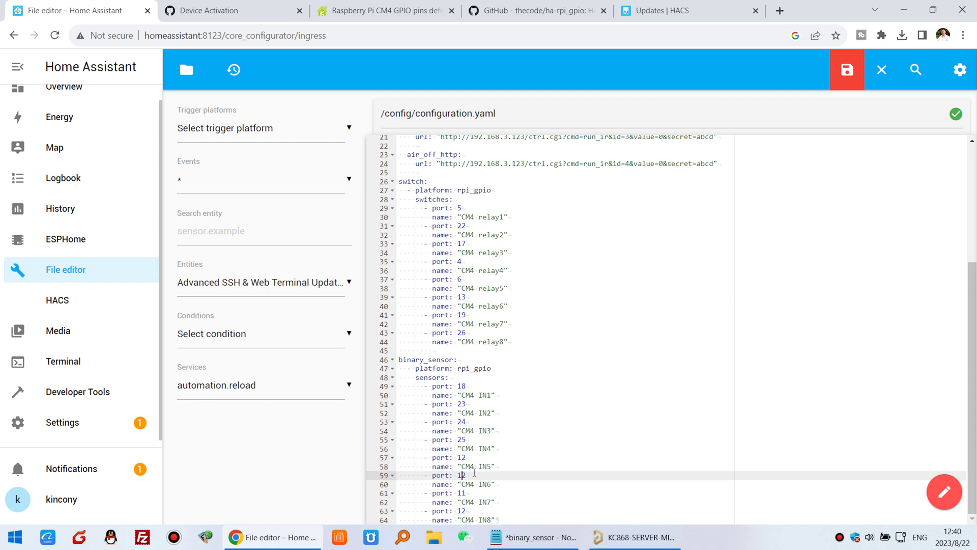
key(BackSpace)
text(6)
Set the port of CM4 IN7 to 20 and CM4 IN8 to 21 from the notes, and save configuration.yaml
click(538, 540)
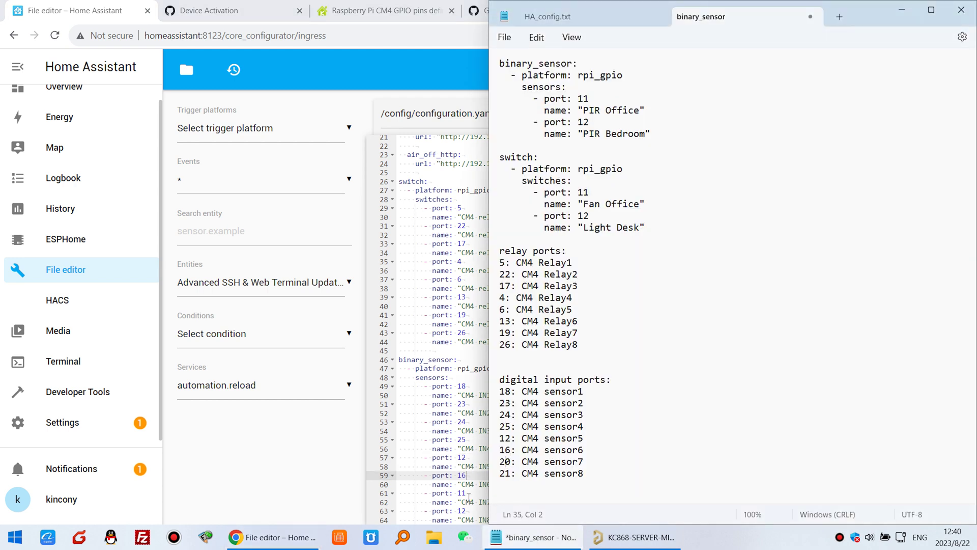
click(469, 494)
key(BackSpace)
key(BackSpace)
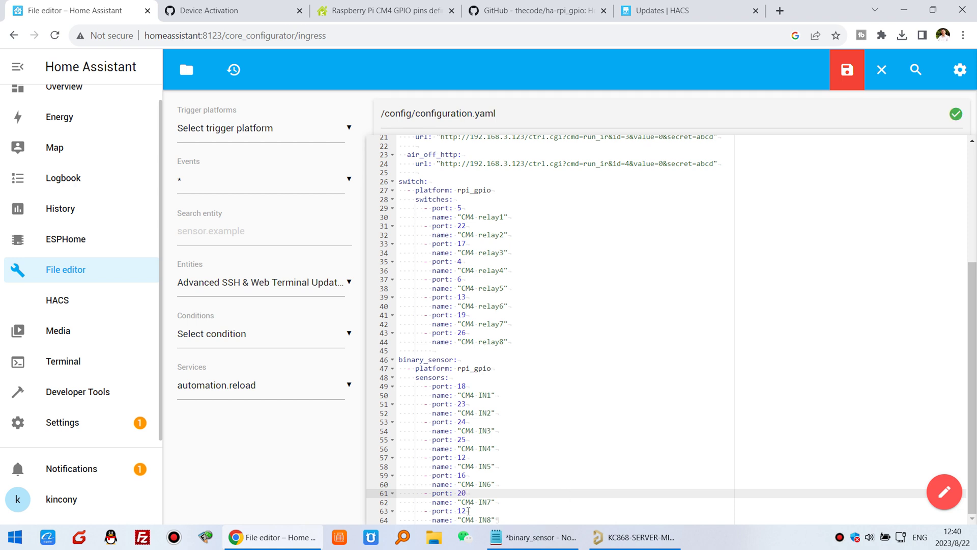
click(469, 511)
key(BackSpace)
key(BackSpace)
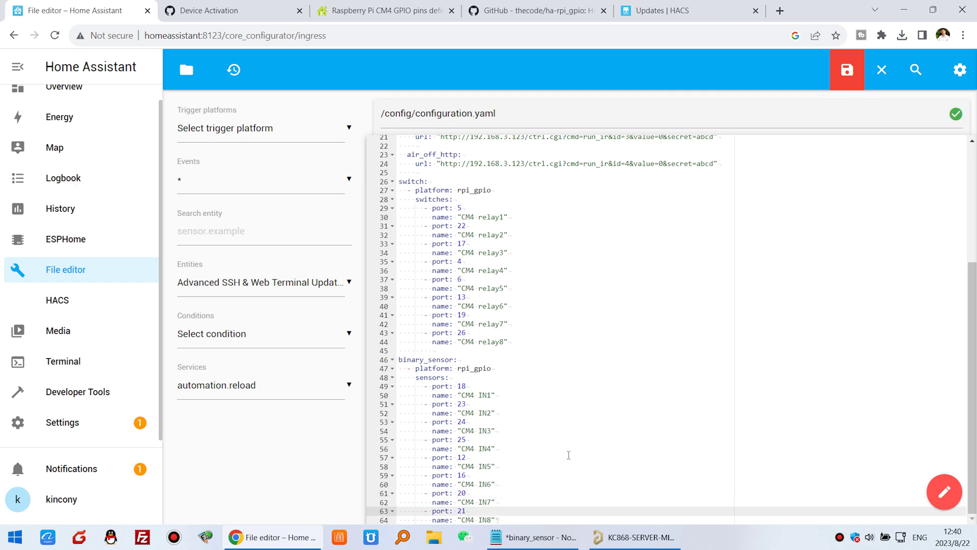
click(842, 90)
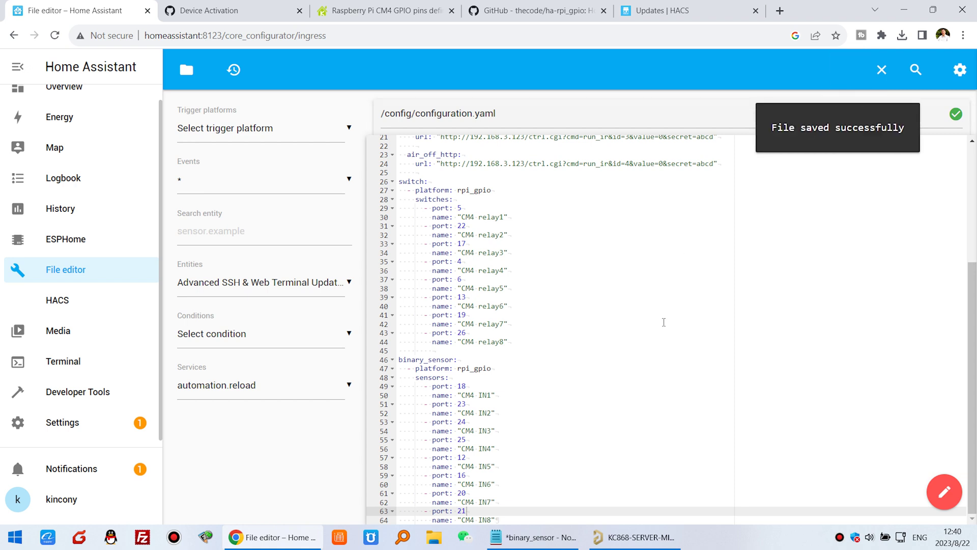
Restart Home Assistant from the system settings and confirm the restart
click(127, 415)
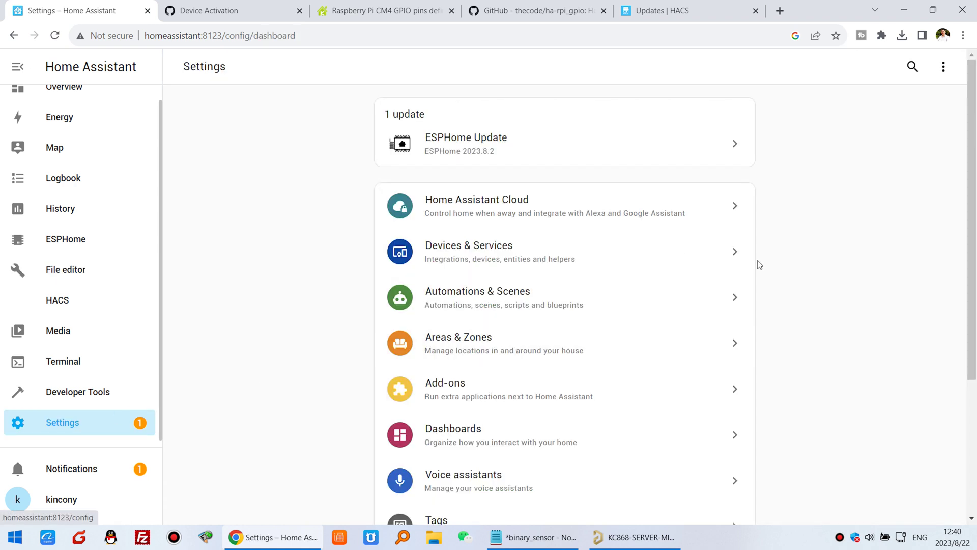
scroll(731, 305, down, 2)
scroll(508, 443, down, 3)
click(508, 441)
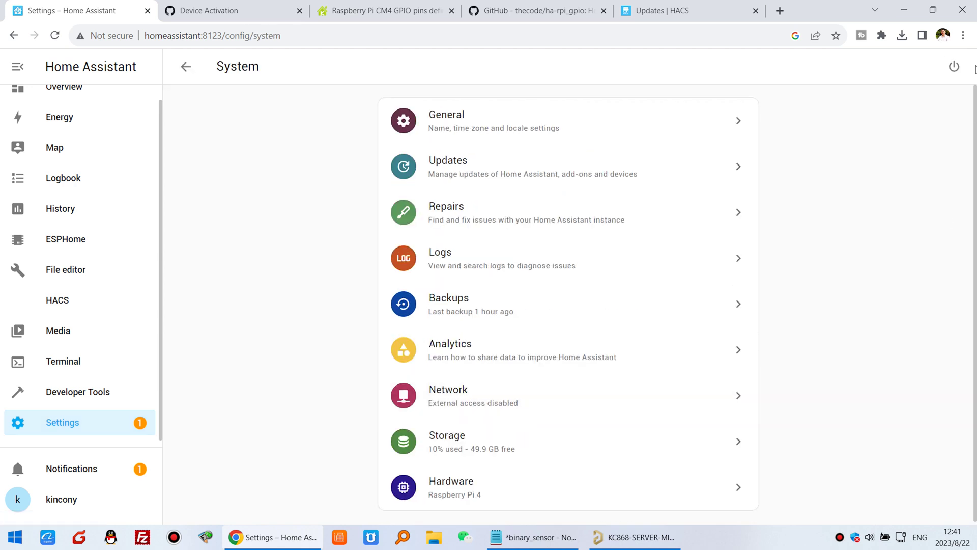
click(954, 66)
click(552, 307)
click(590, 326)
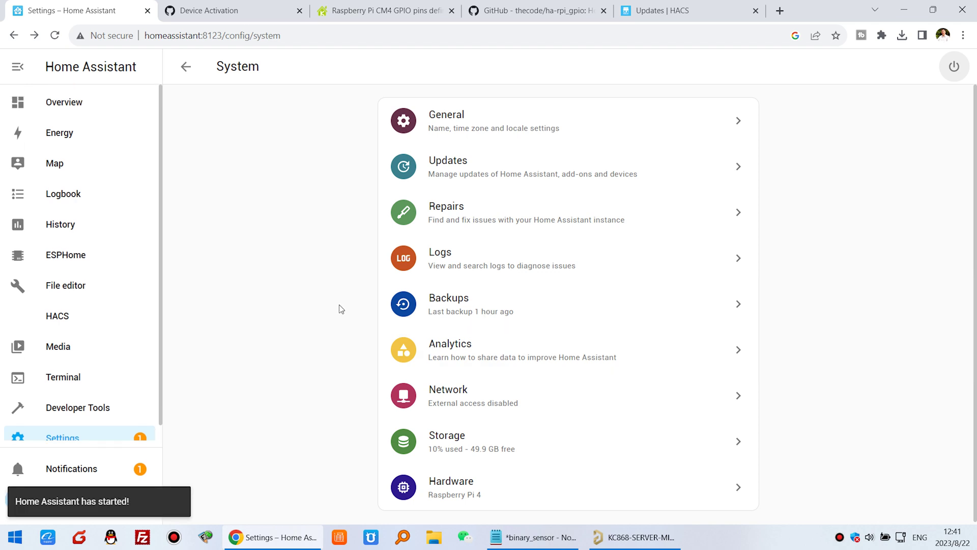
Open the entities list under Devices & Services and check for the CM4 IN1 to CM4 IN8 binary sensors
scroll(124, 325, down, 1)
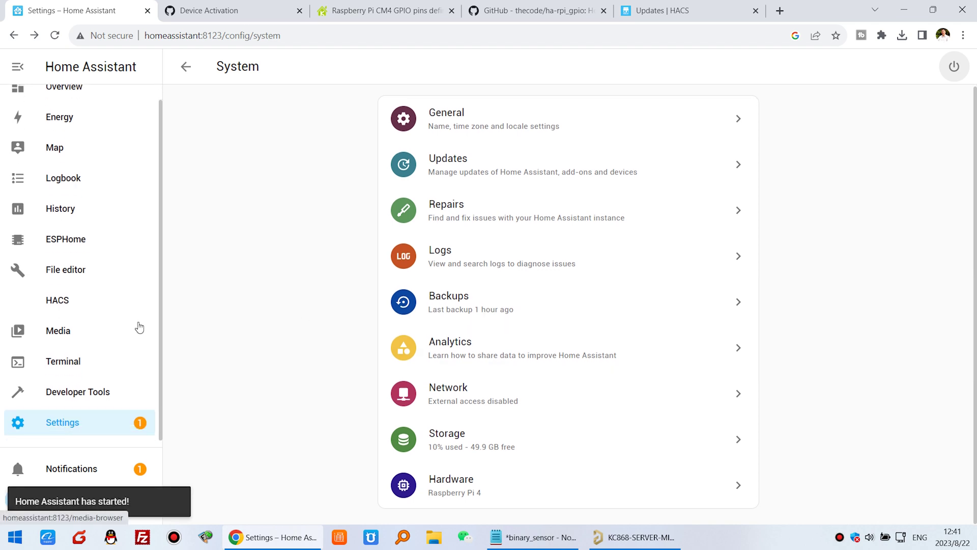
click(103, 423)
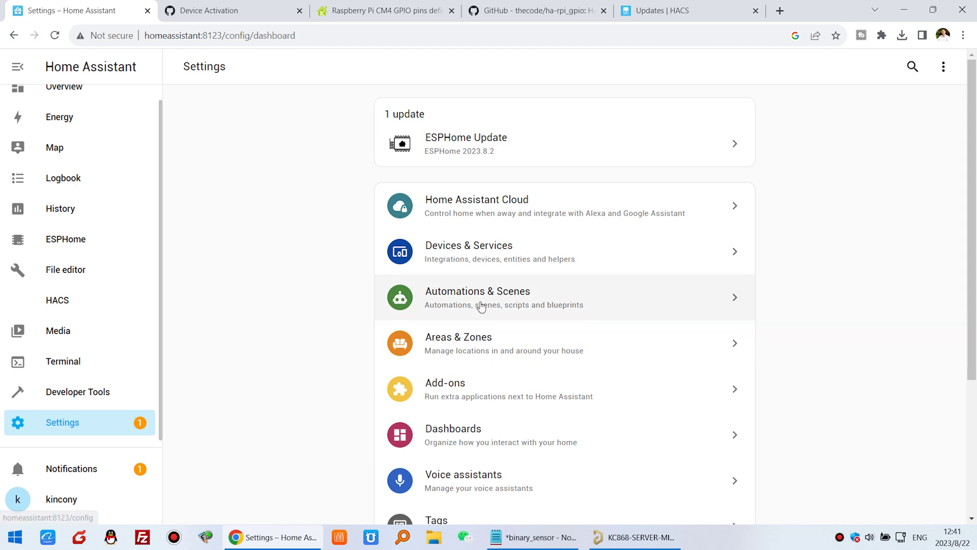
click(589, 260)
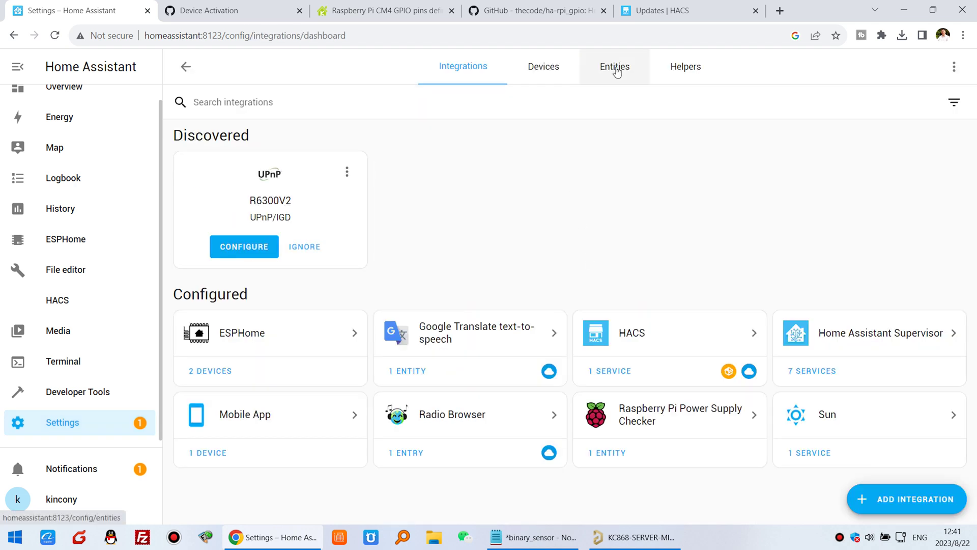
click(616, 68)
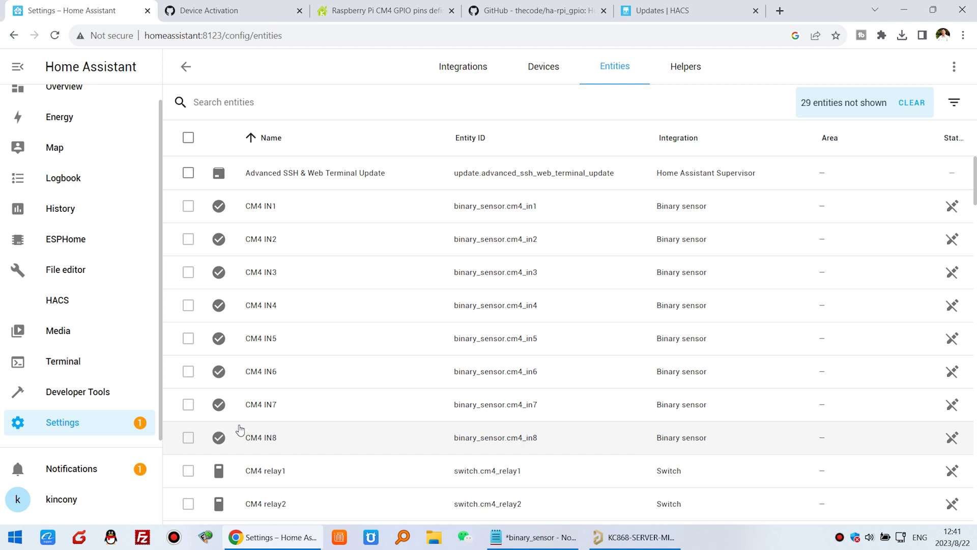
scroll(129, 203, up, 1)
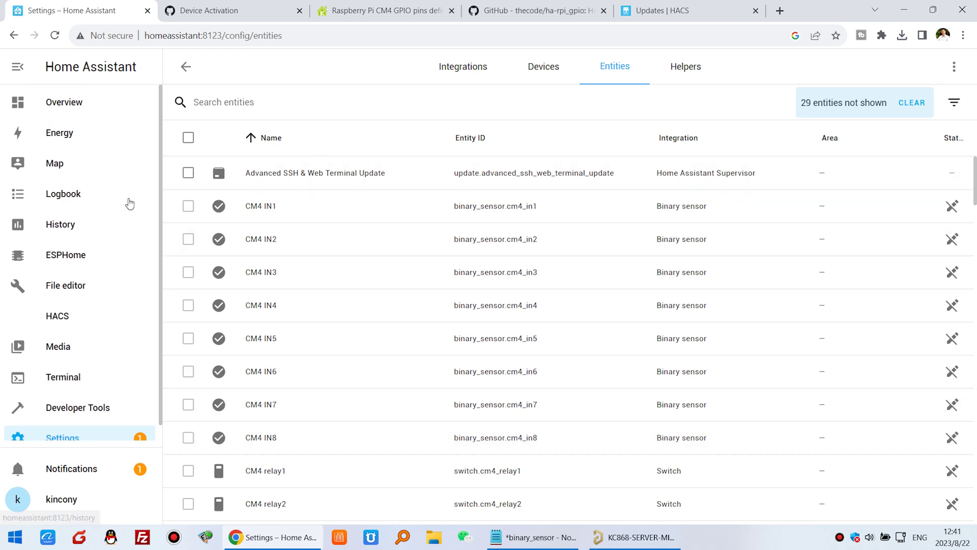
Open the KinCony Server Mini view of the overview dashboard for editing and add a new Entities card
click(91, 104)
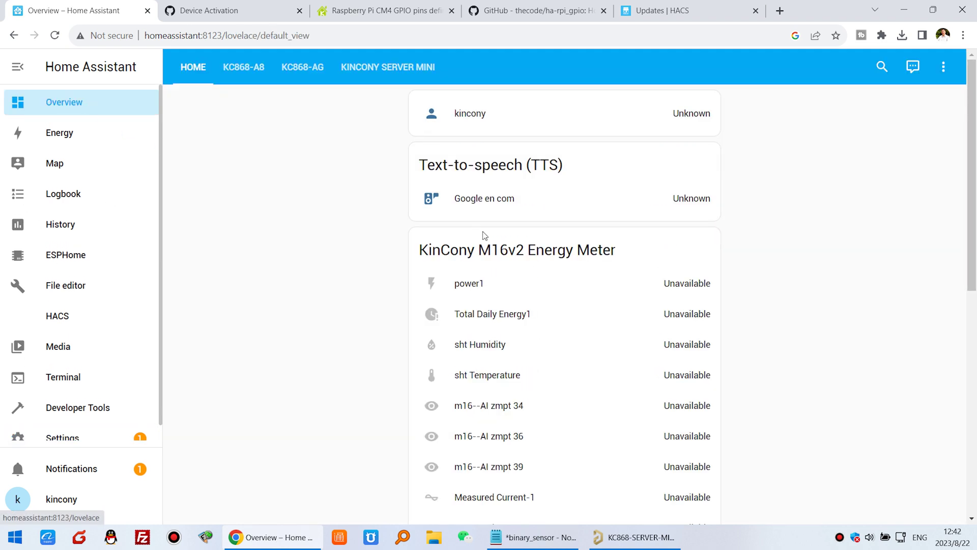
click(401, 69)
click(947, 71)
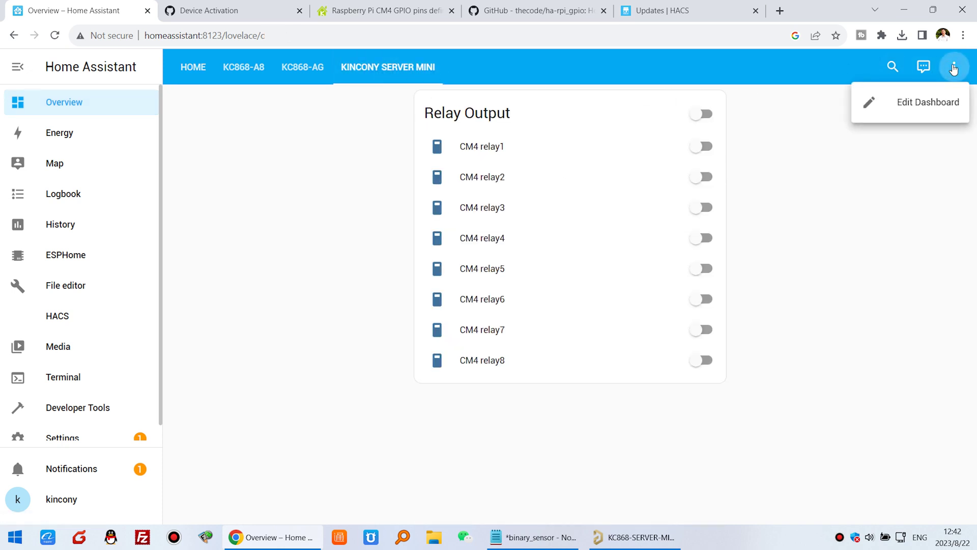
click(948, 102)
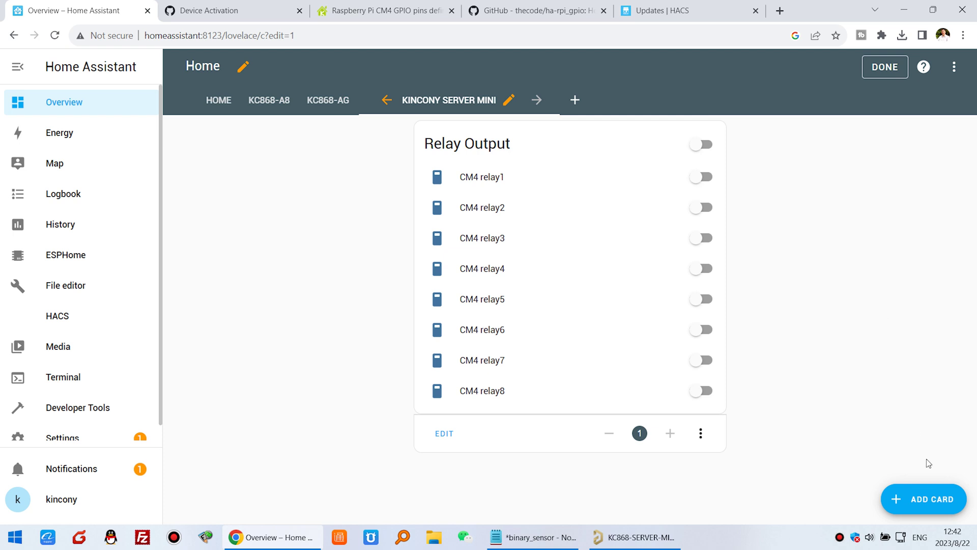
click(936, 502)
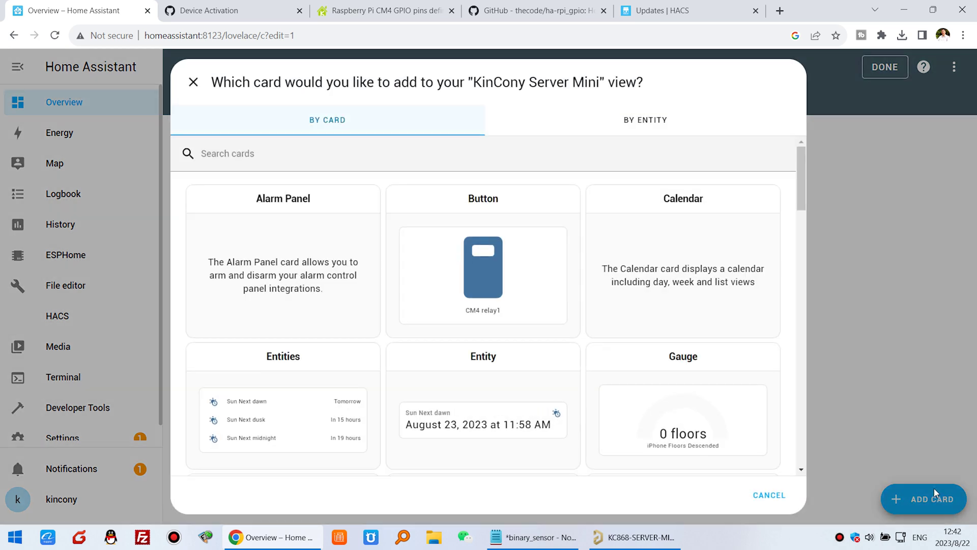
click(308, 421)
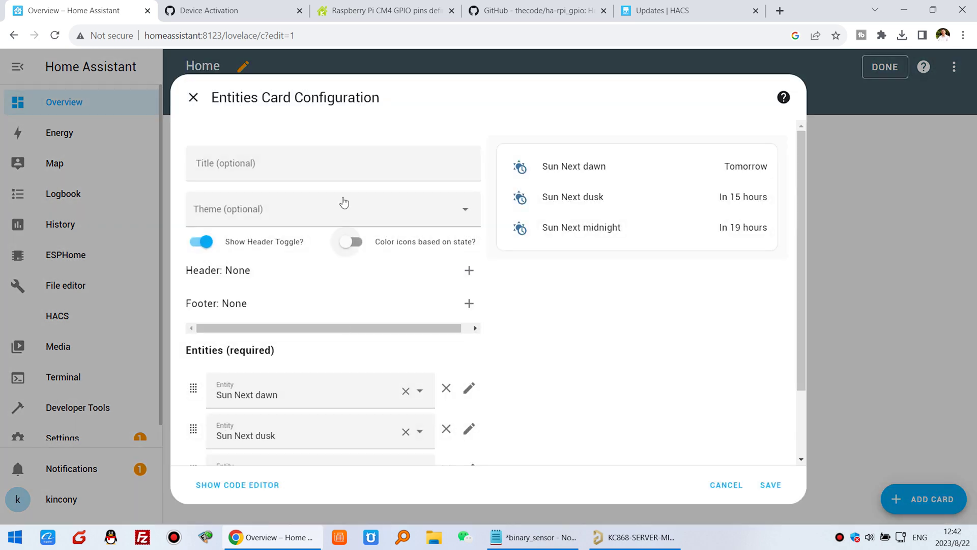
Title the new entities card "Sensor"
click(273, 164)
text(INPUT)
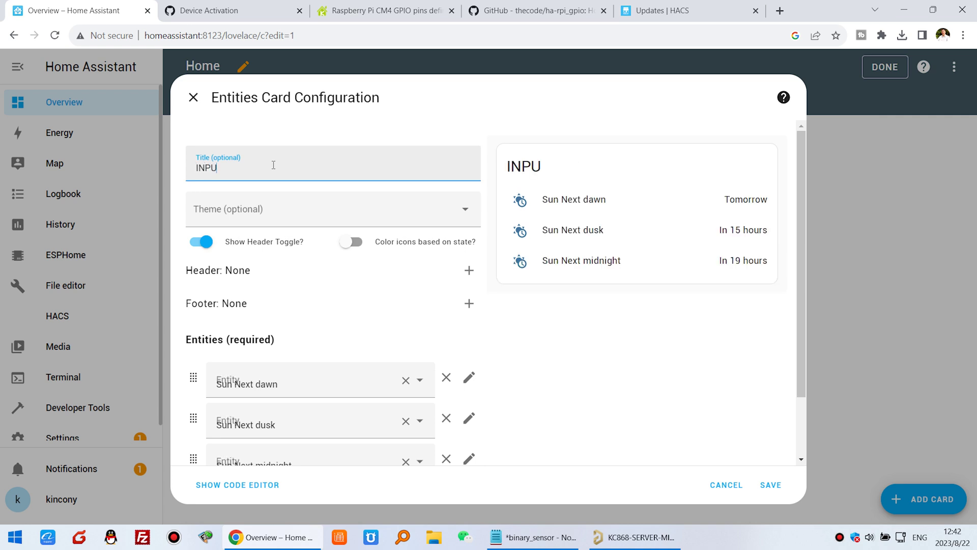
key(BackSpace)
key(BackSpace)
key(BackSpace)
key(BackSpace)
key(BackSpace)
text(Senor)
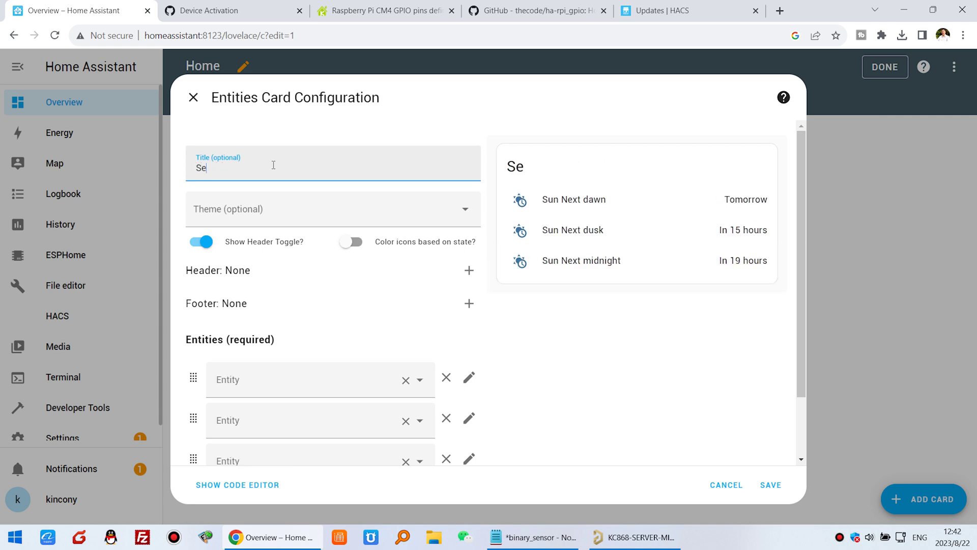
key(BackSpace)
key(BackSpace)
text(sor)
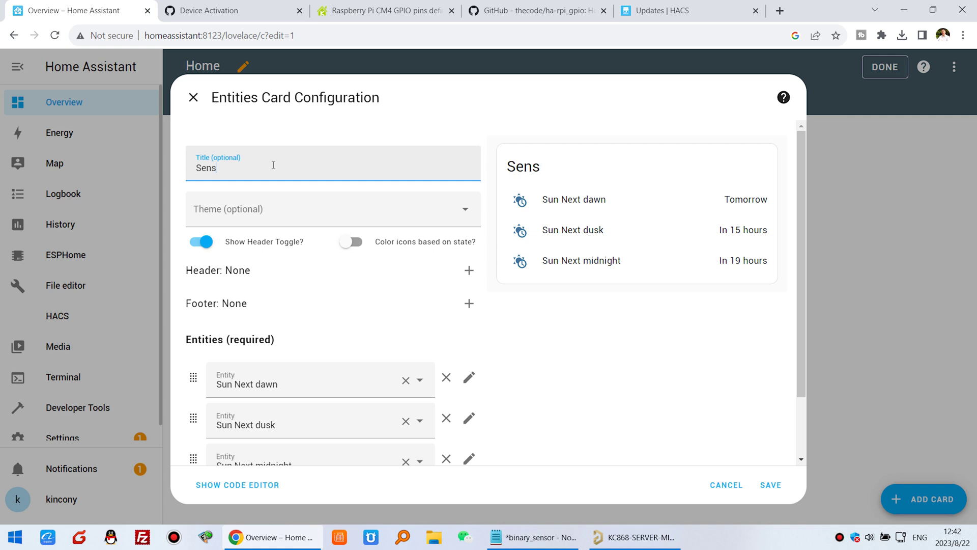
Remove the three default Sun entities from the card and add CM4 IN1 instead
click(406, 382)
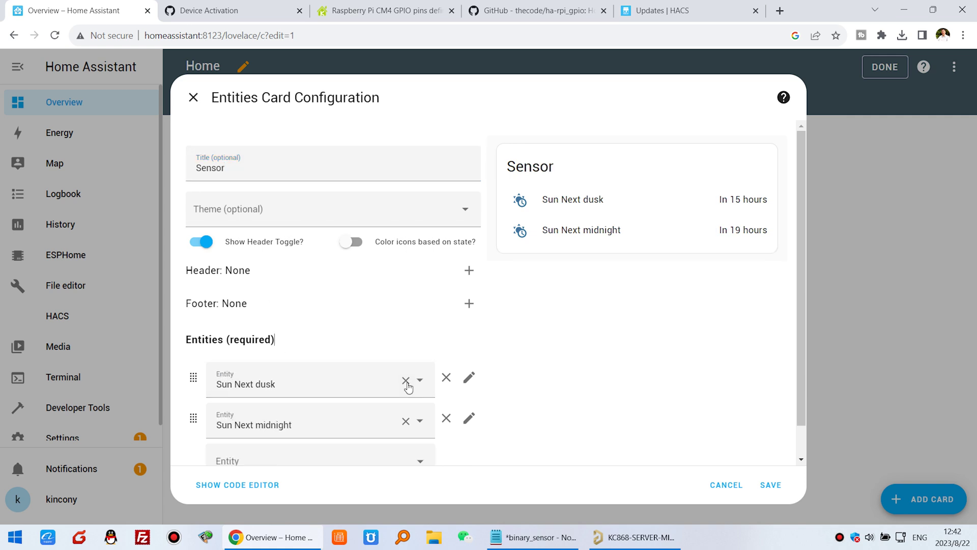
click(407, 381)
click(407, 382)
click(293, 382)
text(cm)
click(315, 174)
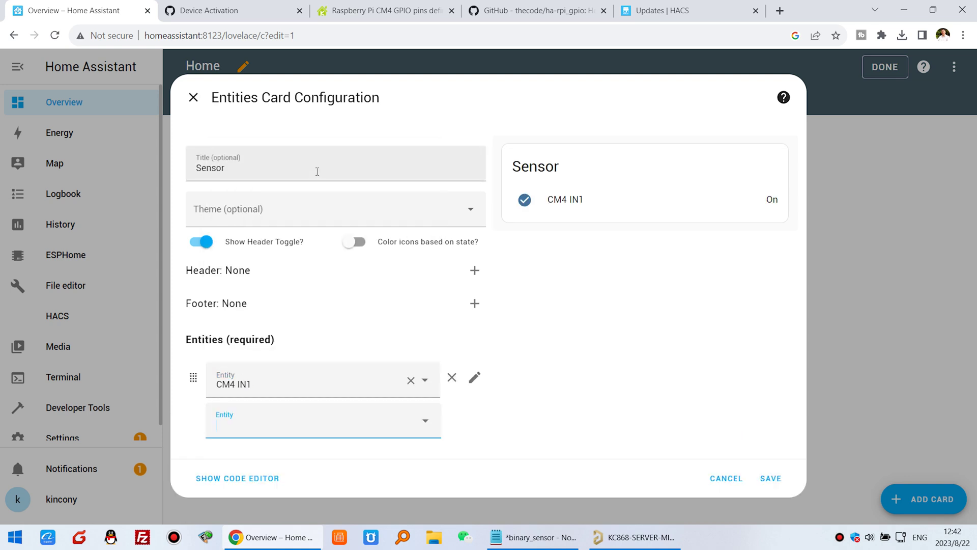
Add the CM4 IN2, CM4 IN3 and CM4 IN4 entities to the Sensor card
click(369, 427)
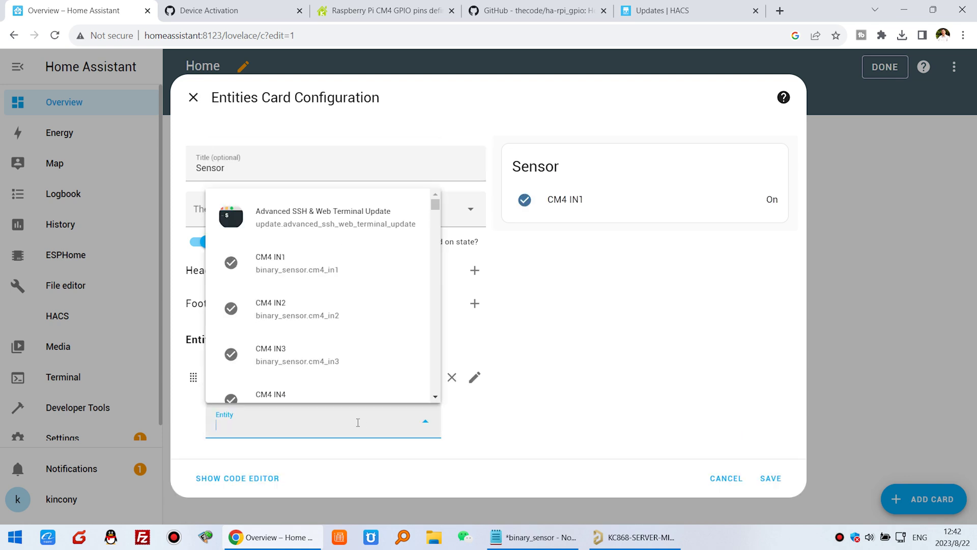
click(304, 318)
click(293, 458)
click(307, 402)
scroll(326, 407, down, 2)
click(304, 425)
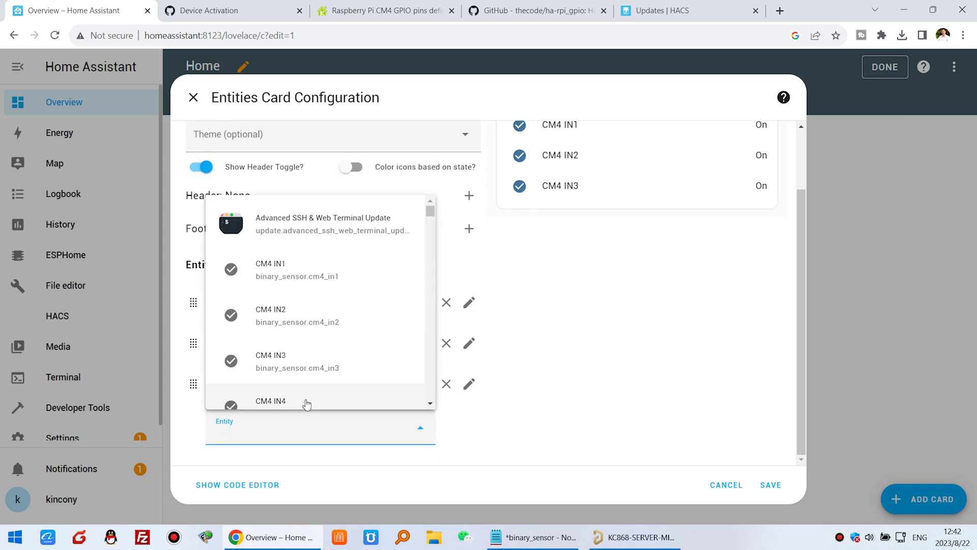
click(306, 402)
Add the CM4 IN5 and CM4 IN6 entities to the Sensor card
scroll(344, 392, down, 1)
click(288, 426)
scroll(308, 387, down, 3)
scroll(308, 387, down, 2)
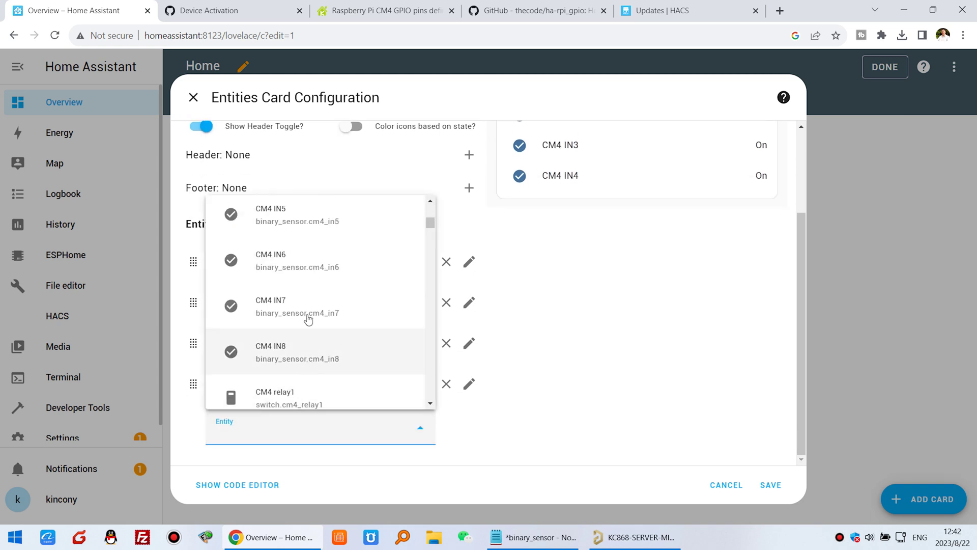
click(315, 216)
click(292, 433)
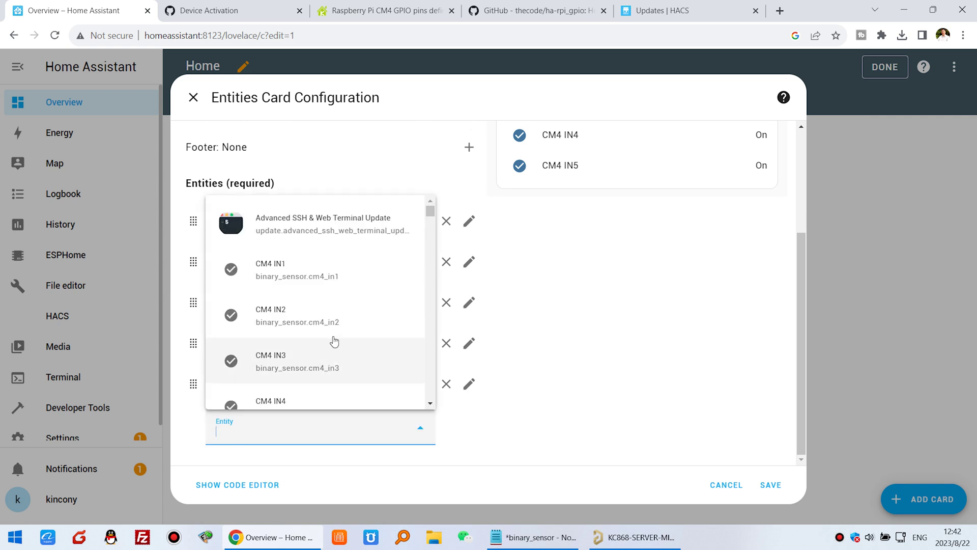
scroll(312, 336, down, 3)
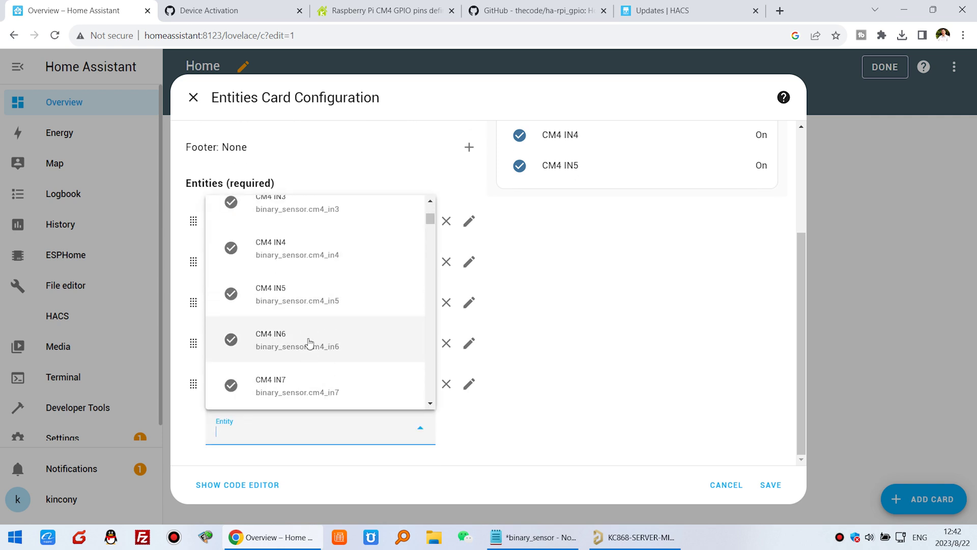
click(310, 341)
Add the CM4 IN7 and CM4 IN8 entities, then save the Sensor card and finish editing the dashboard
scroll(338, 342, down, 1)
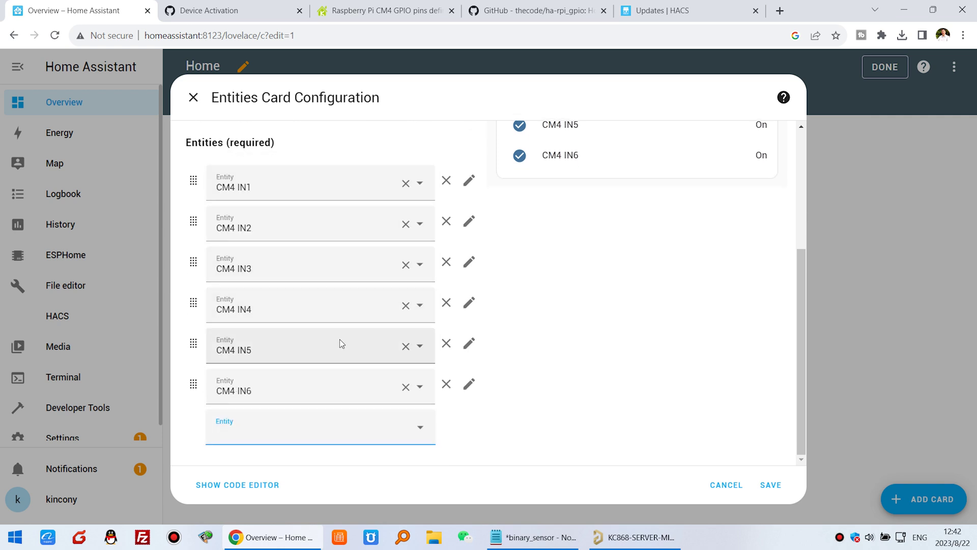
click(286, 432)
scroll(322, 335, down, 3)
click(305, 385)
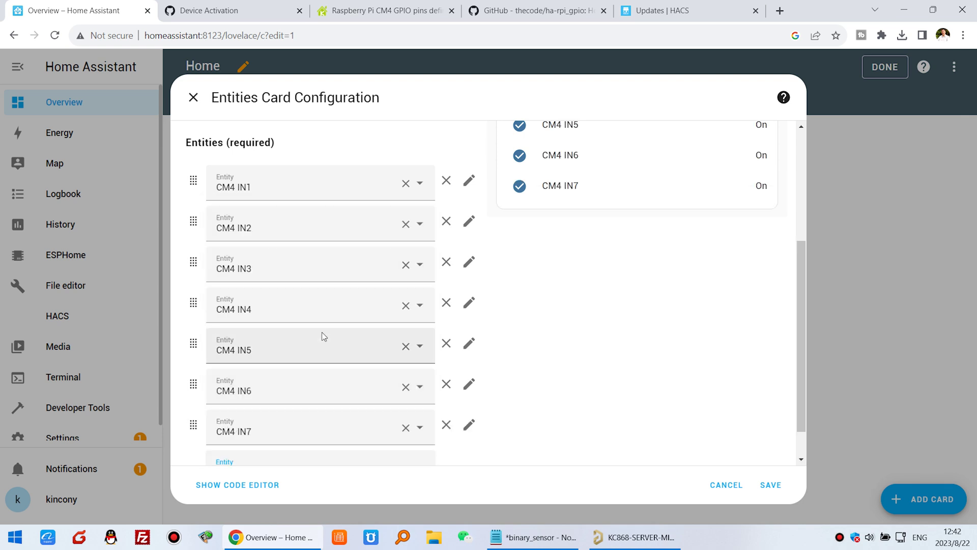
scroll(322, 332, down, 1)
click(288, 429)
scroll(322, 379, down, 5)
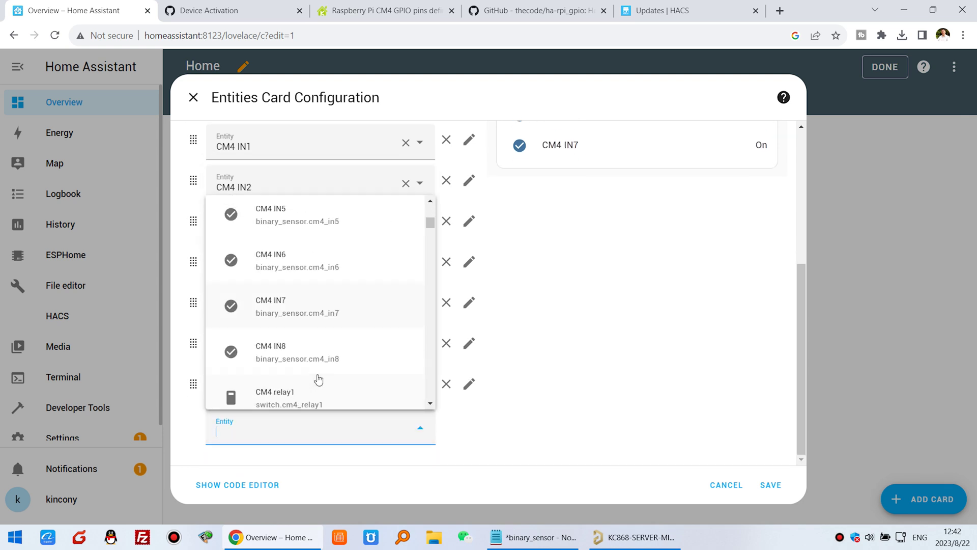
click(319, 355)
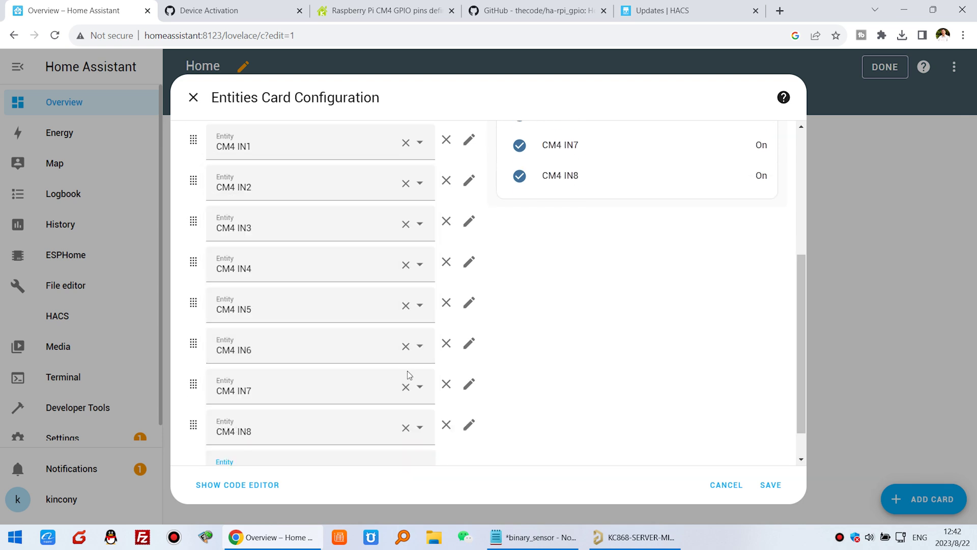
click(772, 485)
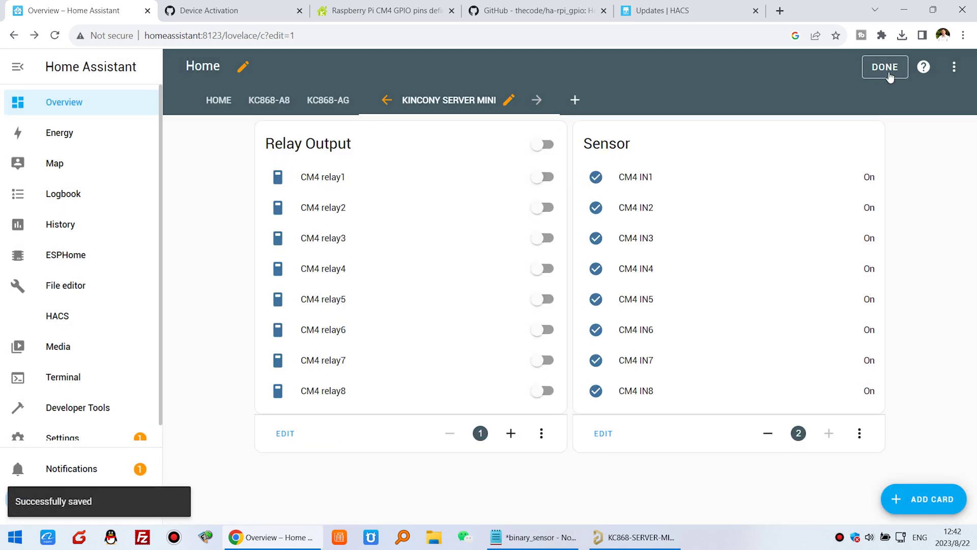
click(885, 68)
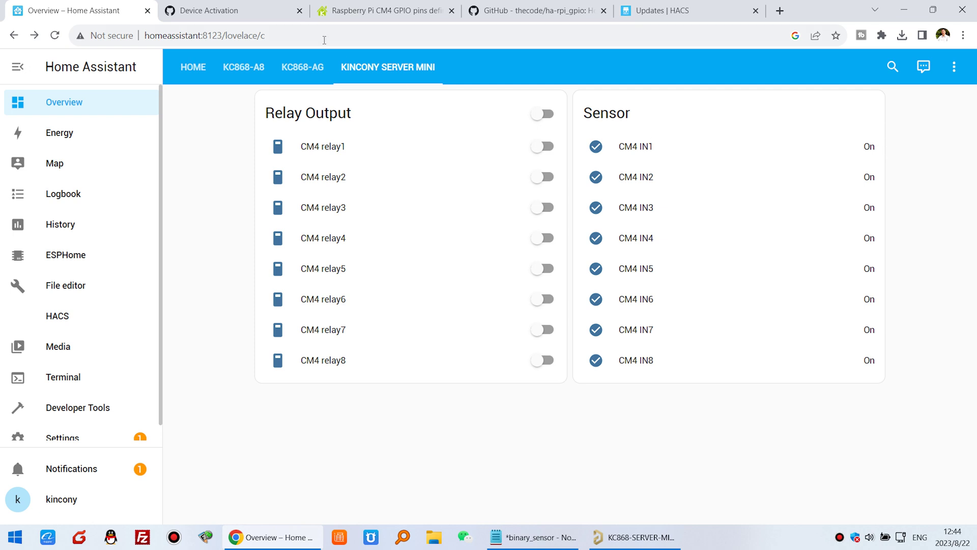
Copy the "invert_logic: true" line from the full binary_sensor configuration example in the ha-rpi_gpio README on GitHub
click(532, 11)
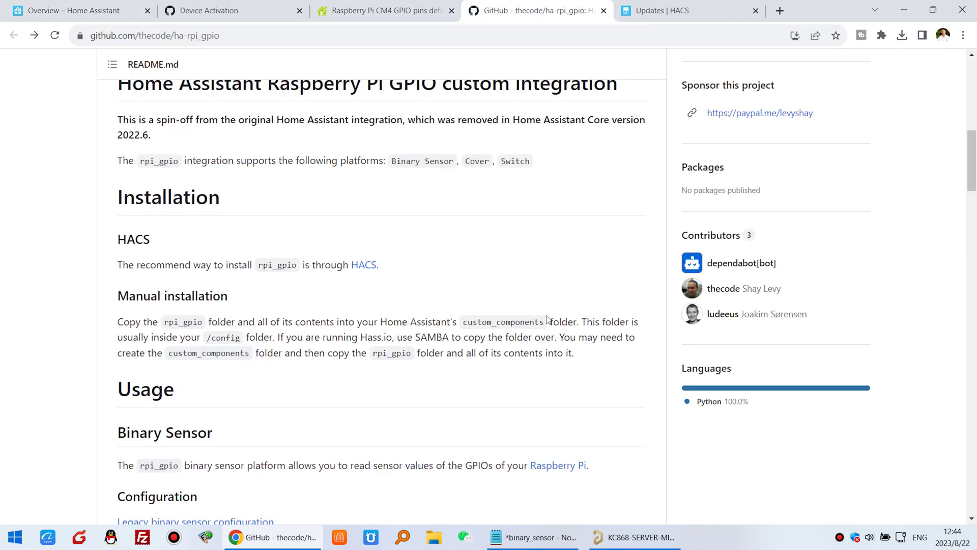
scroll(548, 319, down, 10)
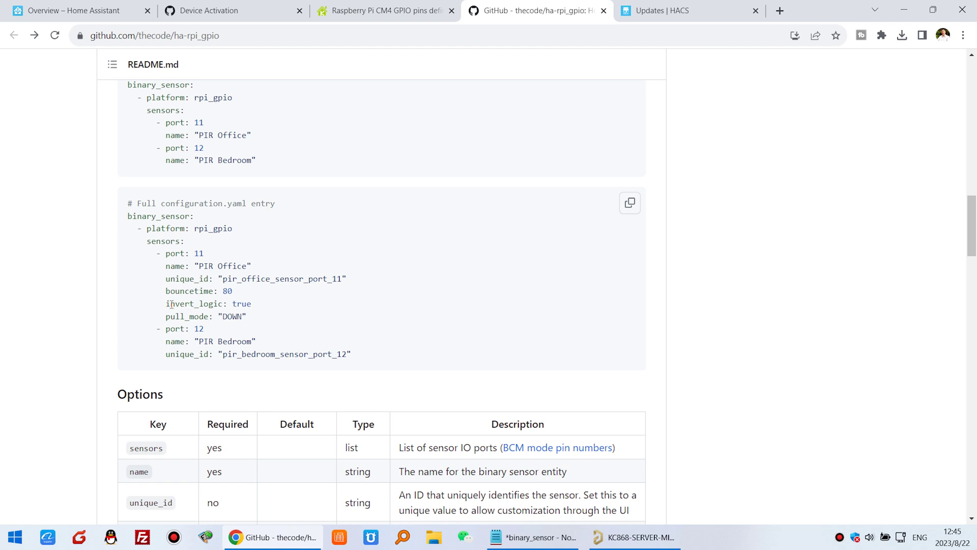
drag(128, 217, 193, 216)
mouse_move(166, 304)
mouse_down()
mouse_move(255, 304)
mouse_move(167, 305)
mouse_up()
right_click(255, 301)
click(249, 300)
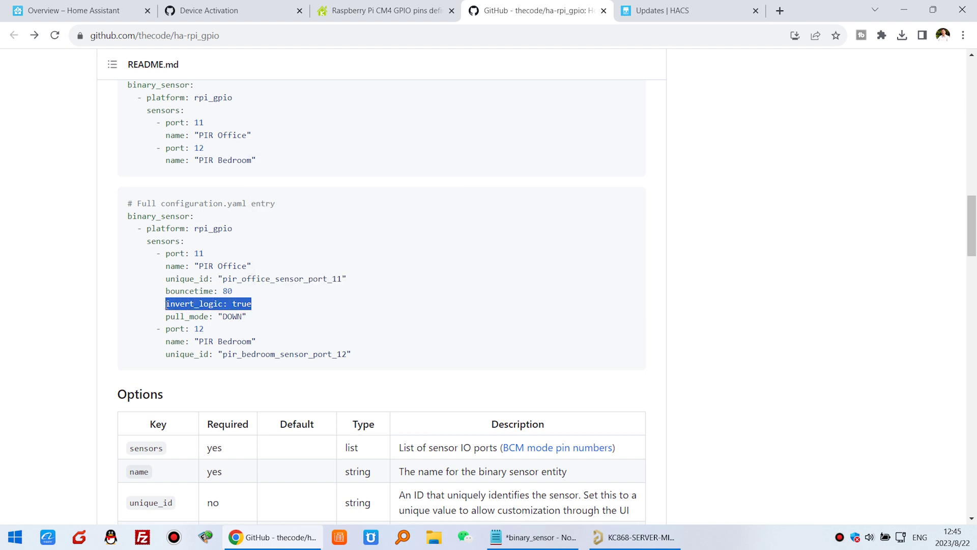
right_click(189, 304)
click(212, 315)
Open configuration.yaml in the Home Assistant file editor and add "invert_logic: true" below the CM4 IN1 name
click(117, 11)
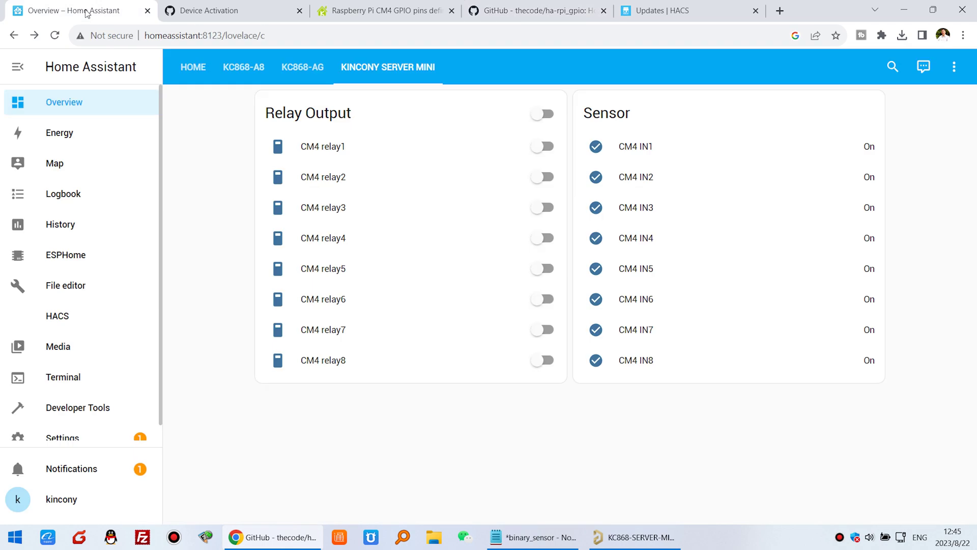
click(78, 288)
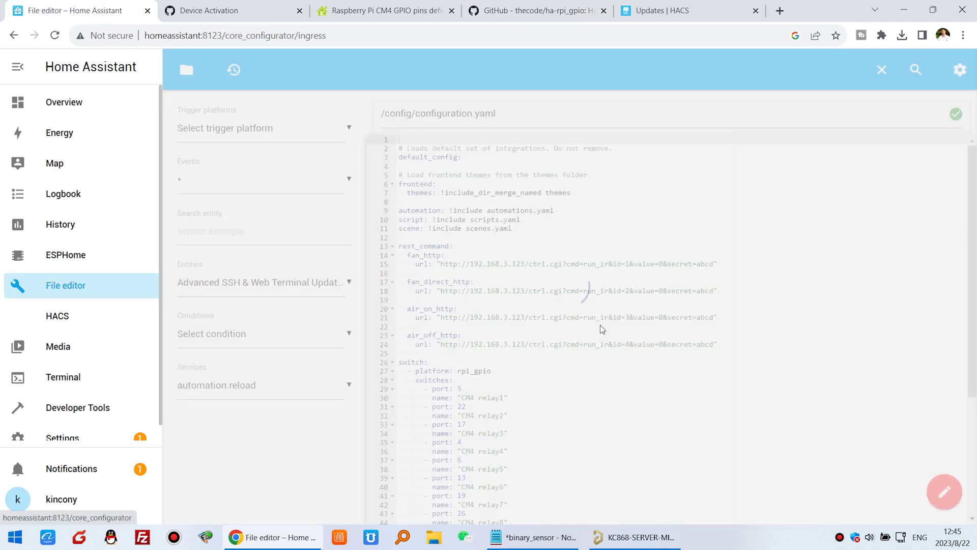
scroll(601, 325, down, 5)
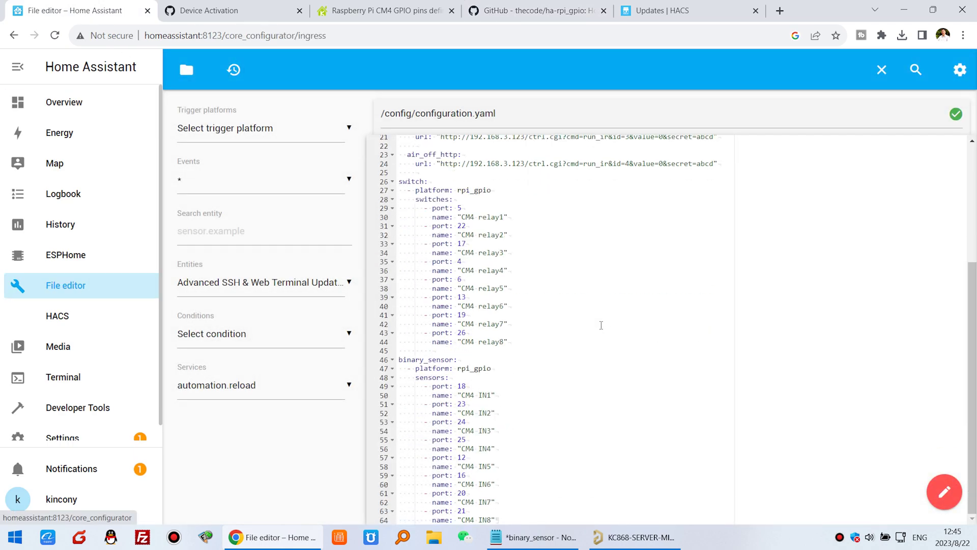
click(504, 395)
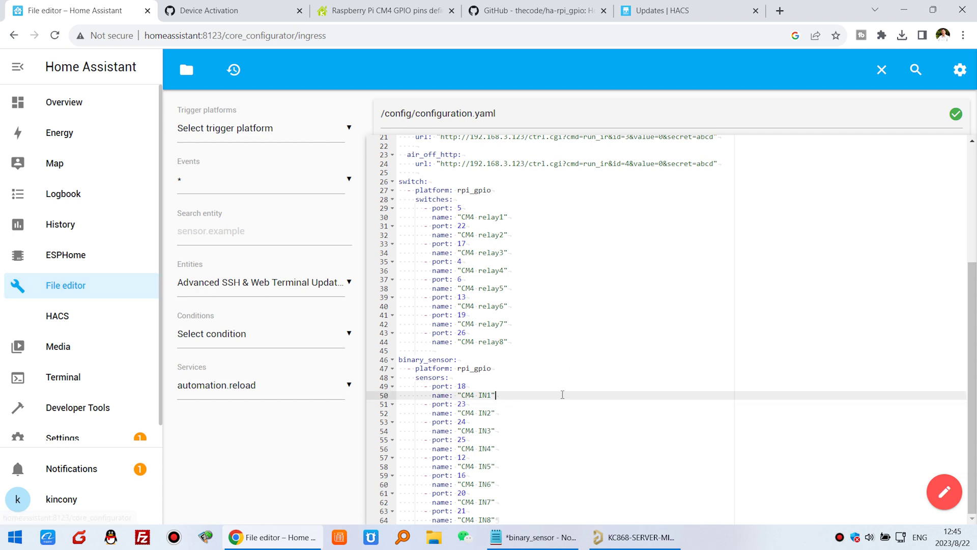
key(Return)
text(invert_logic: true)
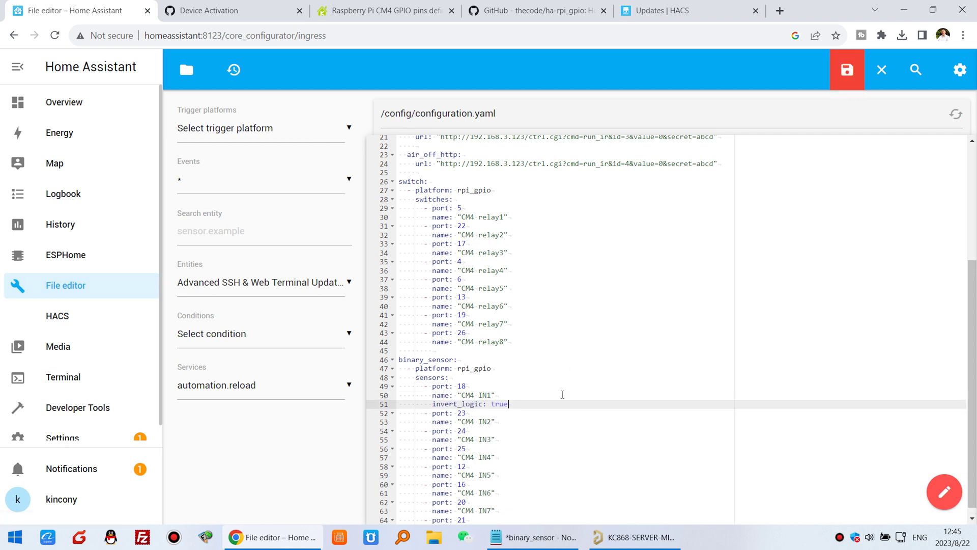
Recheck the README's full binary_sensor example and add "invert_logic: true" below the CM4 IN2 and CM4 IN3 names in configuration.yaml
click(209, 7)
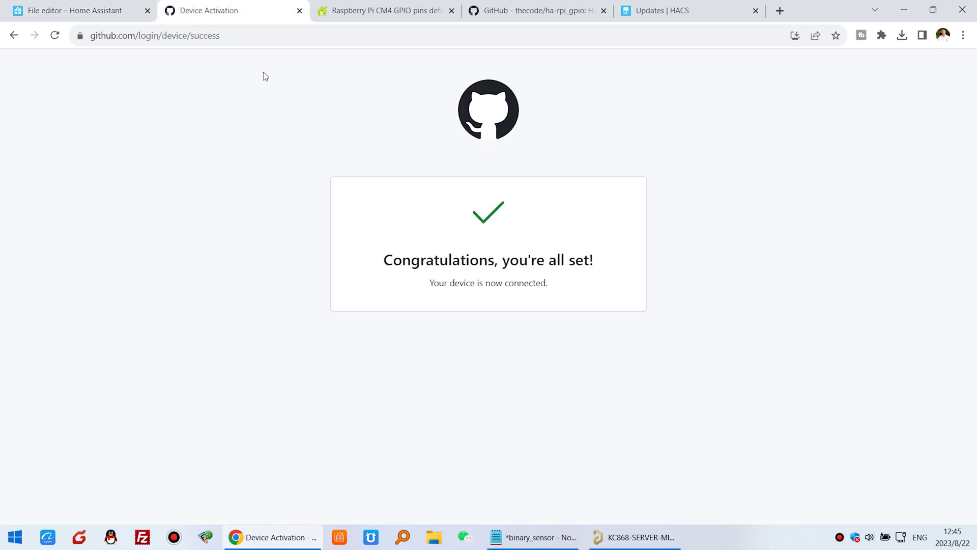
click(530, 5)
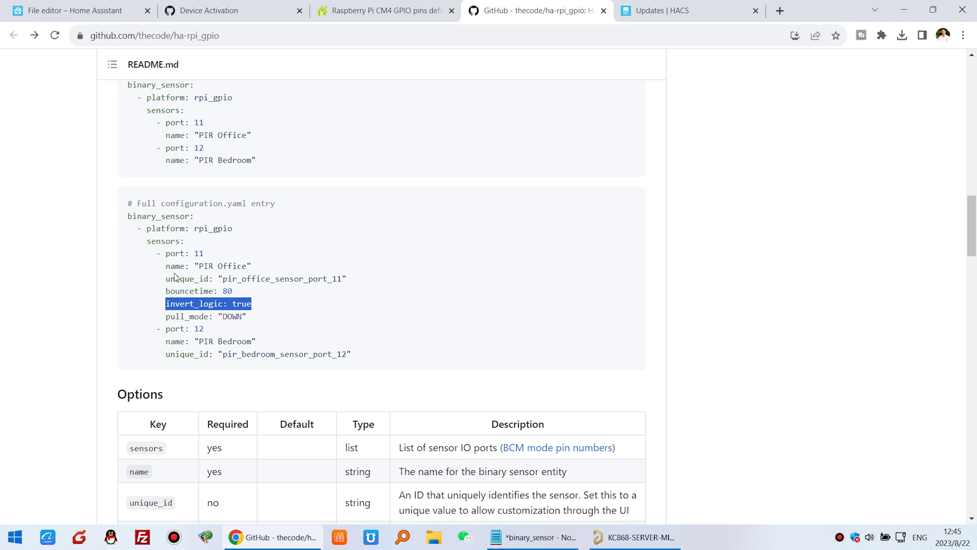
click(112, 6)
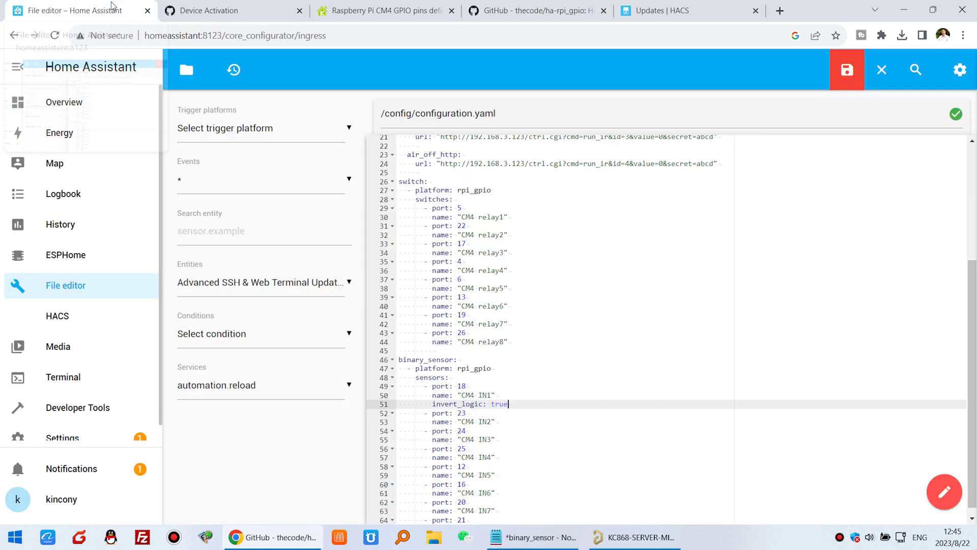
click(496, 422)
key(Return)
key(ctrl+v)
click(497, 447)
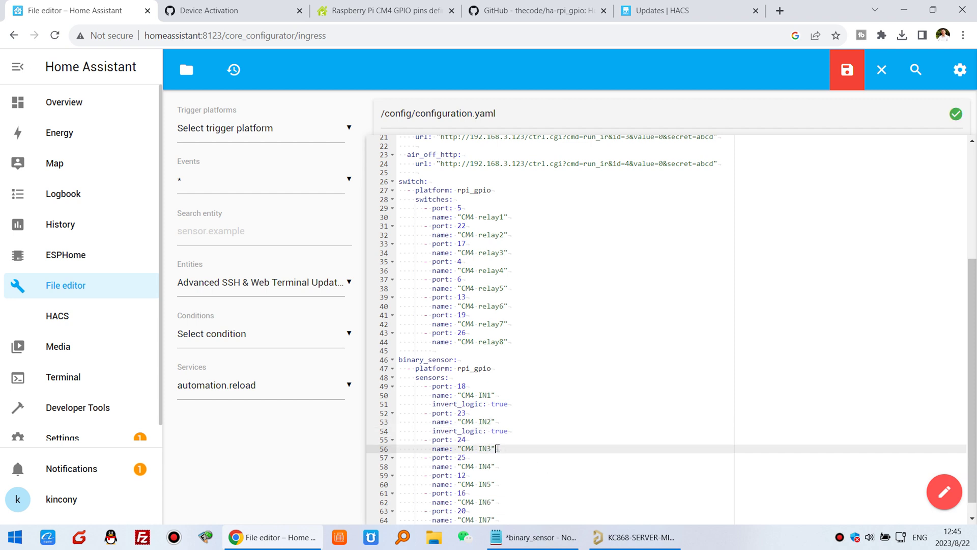
key(Return)
key(ctrl+v)
Add "invert_logic: true" below the CM4 IN4 and CM4 IN5 names
click(501, 477)
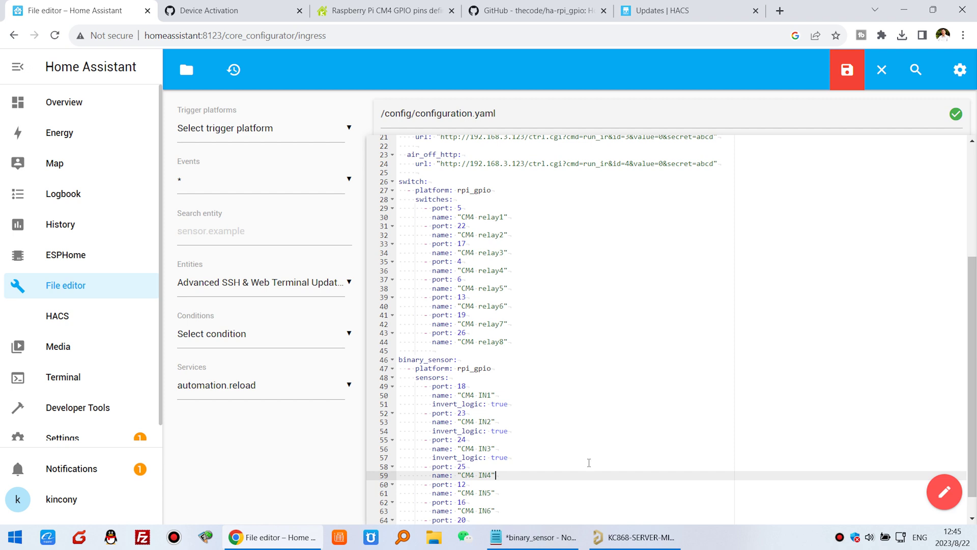
key(Return)
key(ctrl+v)
click(504, 466)
key(Return)
key(ctrl+v)
Add "invert_logic: true" below the CM4 IN6, CM4 IN7 and CM4 IN8 names and save configuration.yaml
click(508, 493)
key(Return)
key(ctrl+v)
click(501, 501)
key(Return)
key(ctrl+v)
click(505, 520)
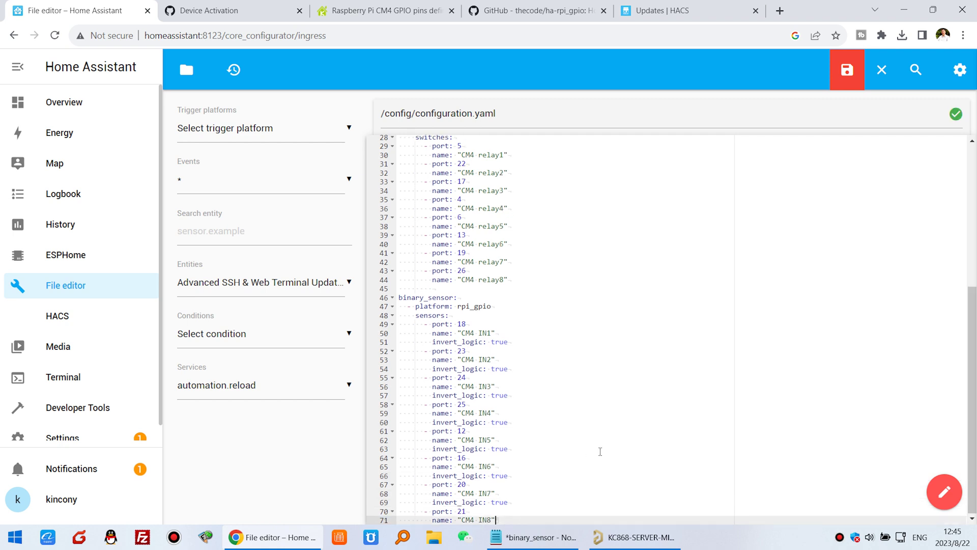
key(Return)
key(ctrl+v)
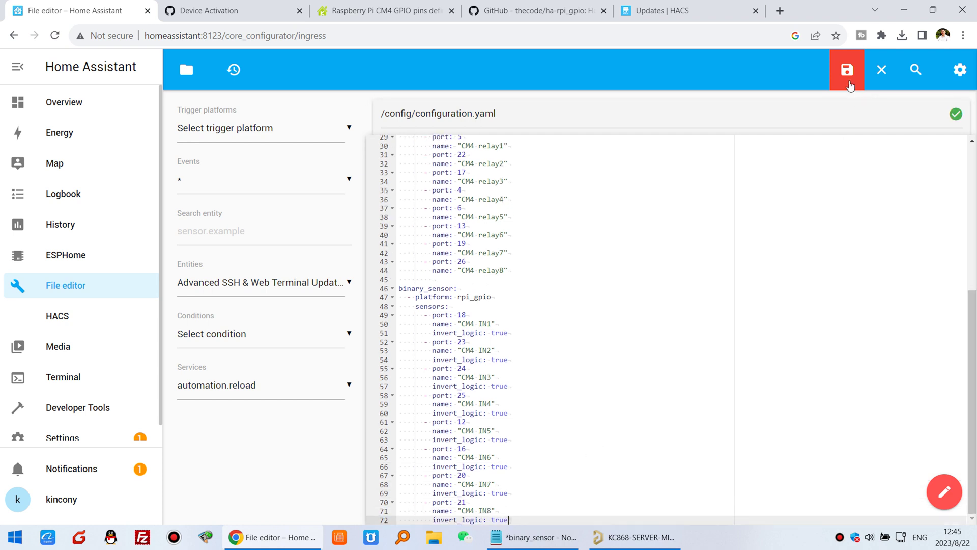
click(848, 81)
Restart Home Assistant from the system settings to load the changed configuration
scroll(77, 423, down, 1)
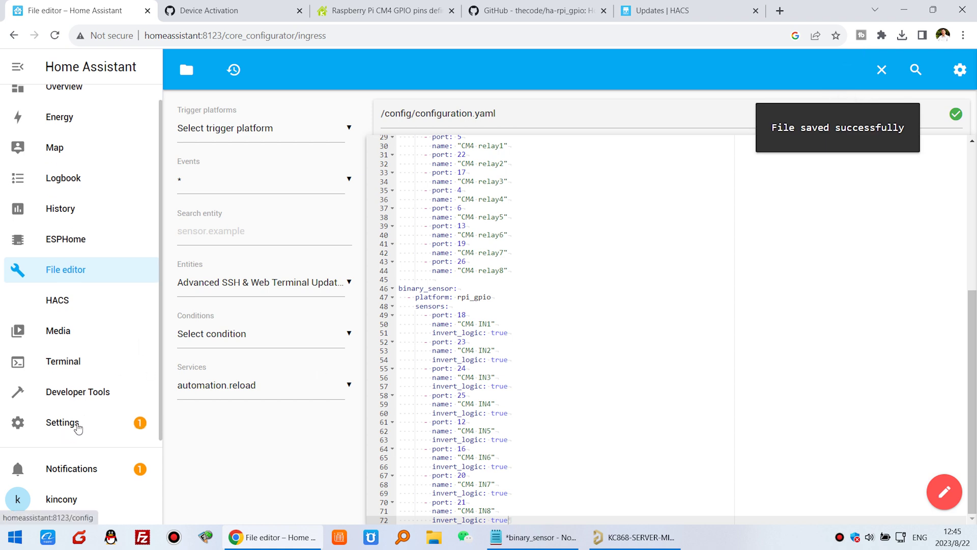
click(78, 429)
scroll(560, 440, down, 3)
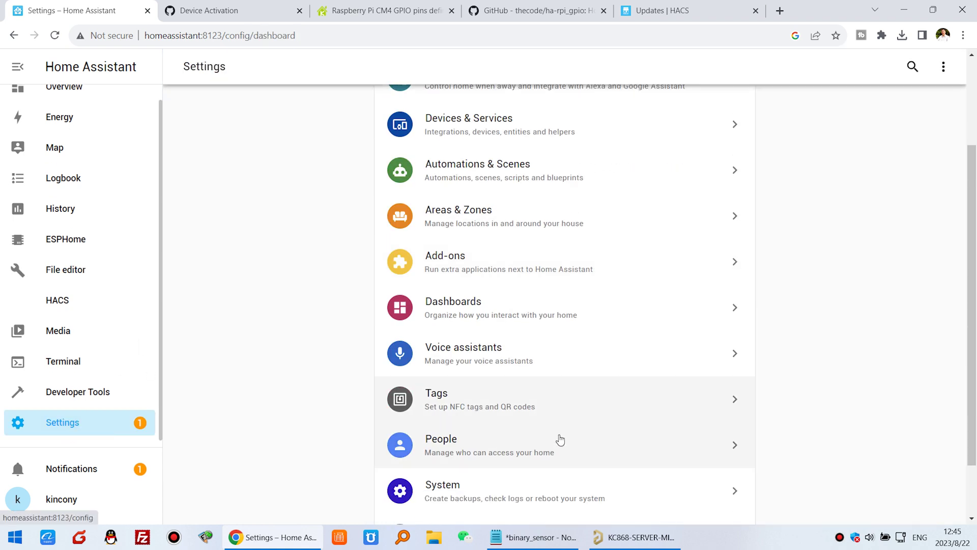
click(534, 490)
click(955, 67)
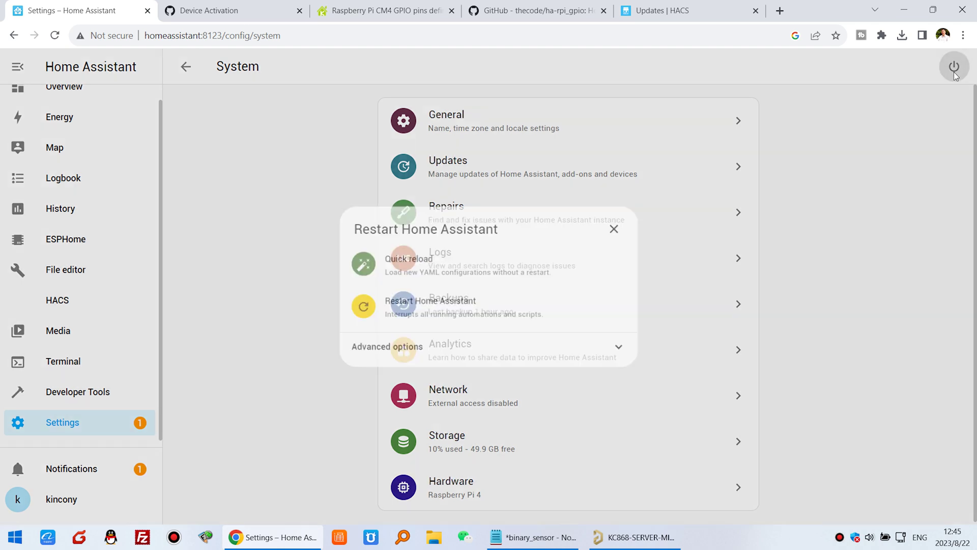
click(562, 316)
click(585, 332)
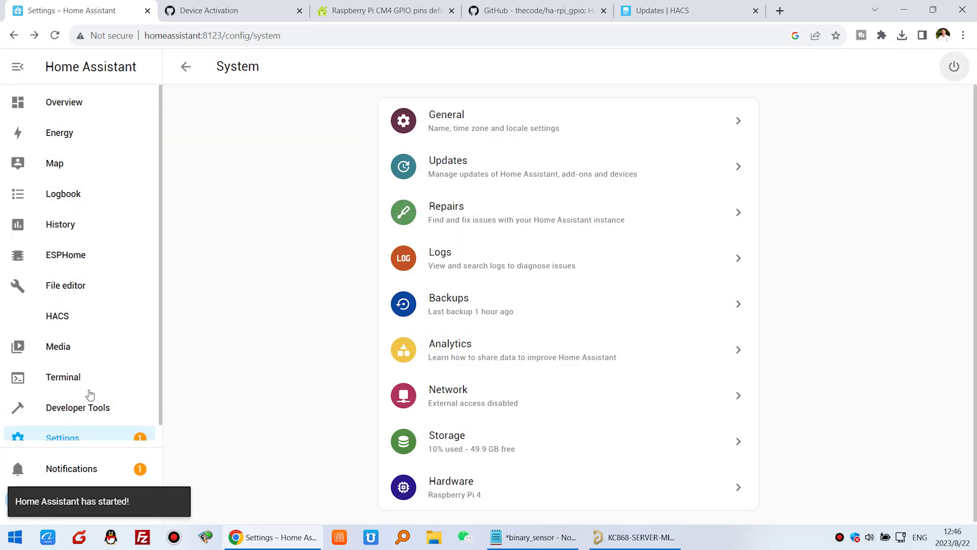
Open the KinCony Server Mini view of the Overview dashboard to check the CM4 input states
click(88, 111)
click(397, 70)
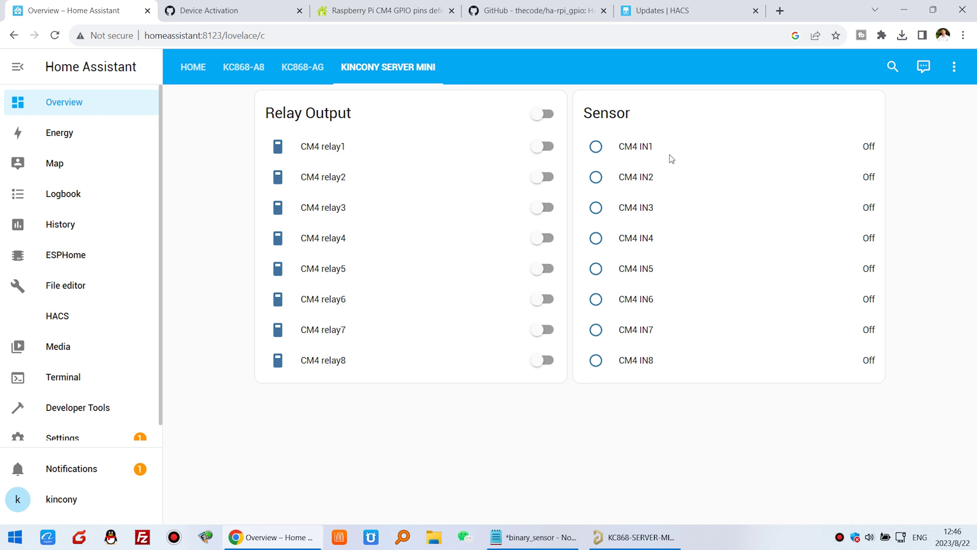